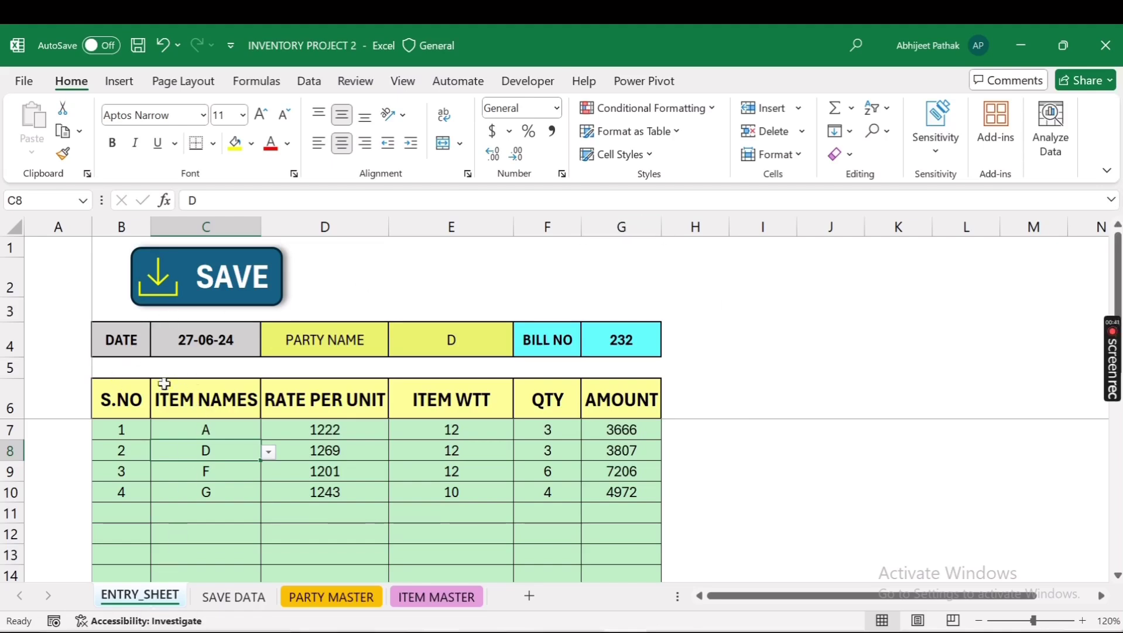
pyautogui.click(124, 340)
pyautogui.click(244, 346)
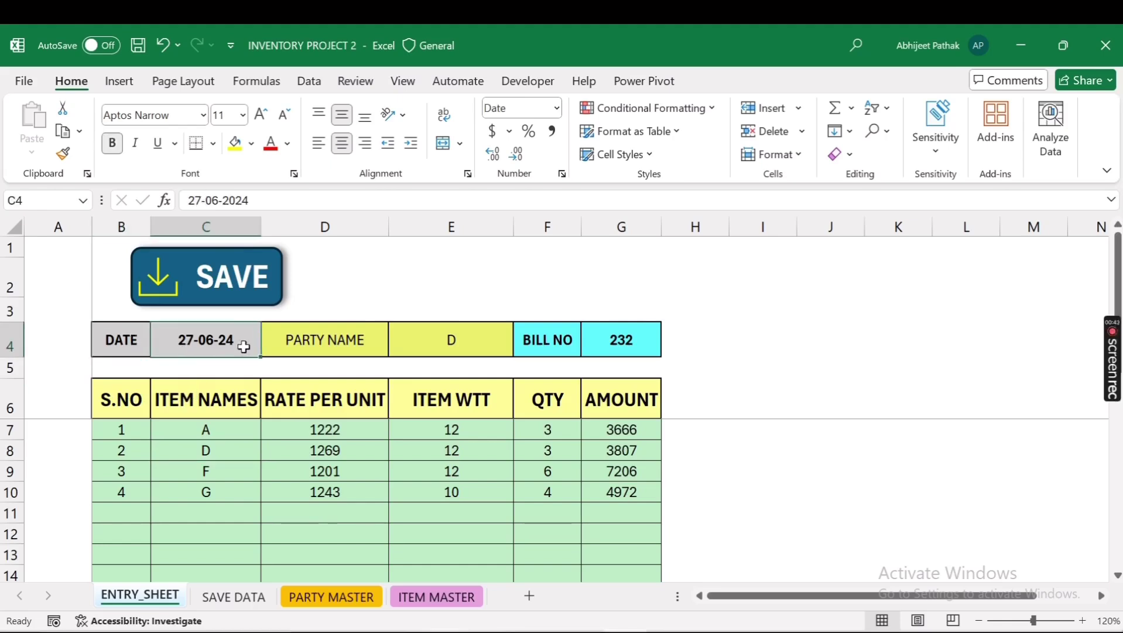
pyautogui.click(443, 345)
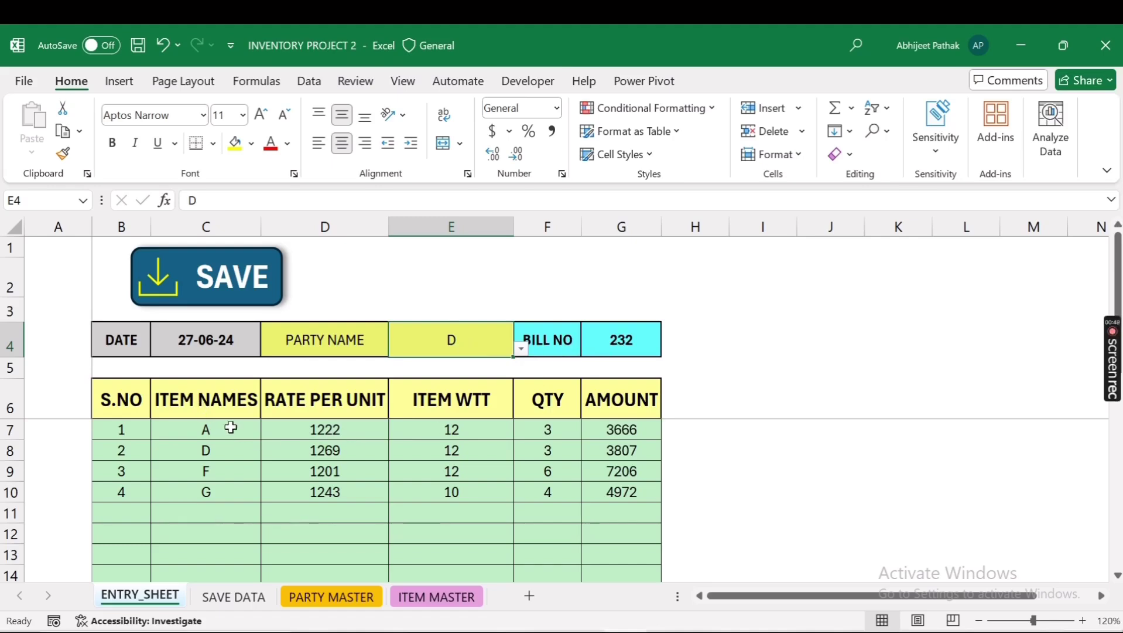
pyautogui.click(229, 427)
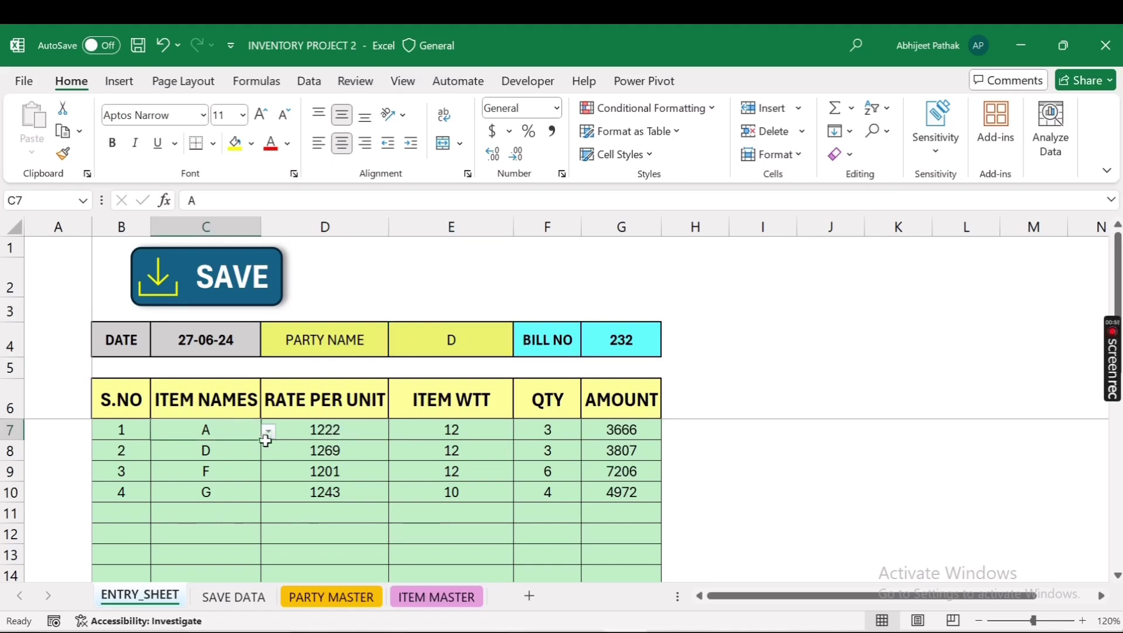
# - Add item E with a quantity of 3 in row 11 of the entry sheet's item table
pyautogui.click(221, 511)
pyautogui.click(269, 514)
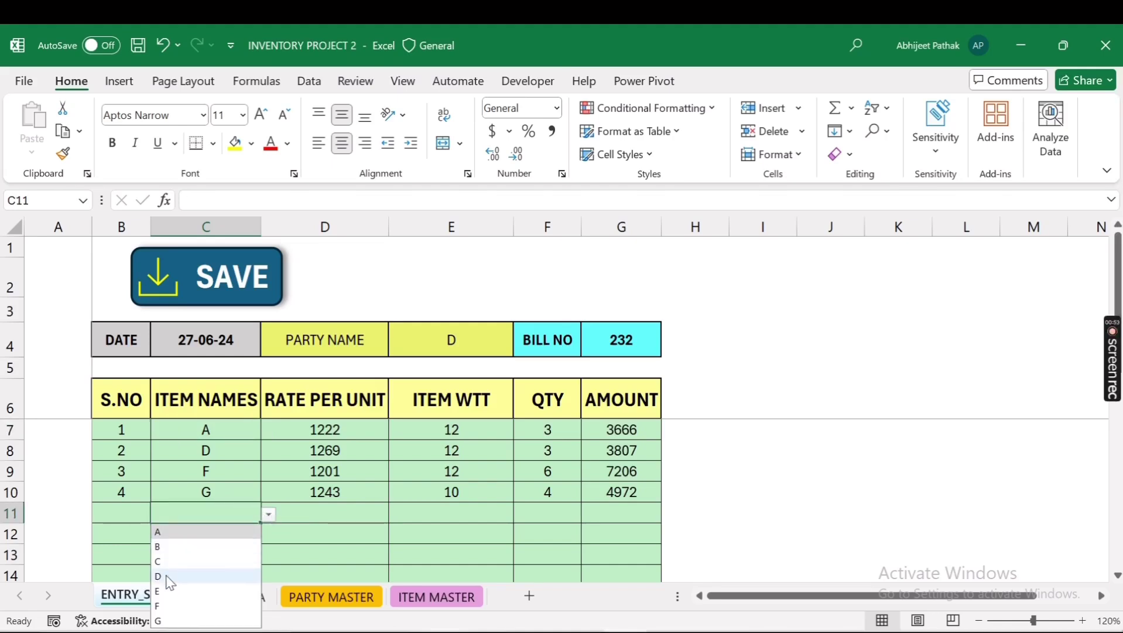
pyautogui.click(177, 599)
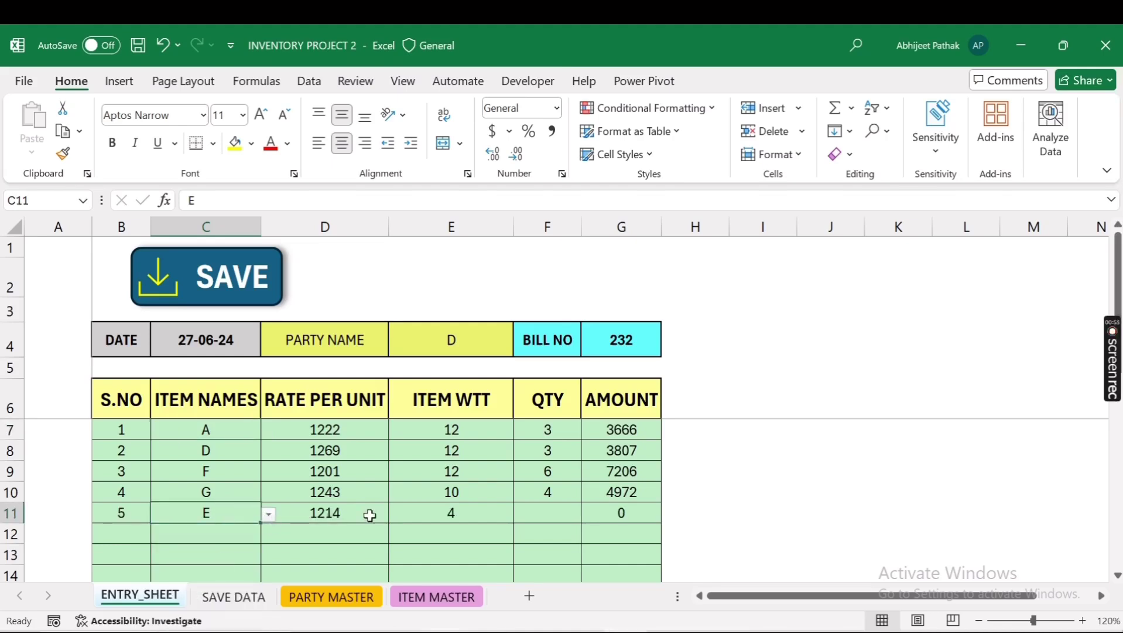
pyautogui.click(545, 515)
pyautogui.write('3')
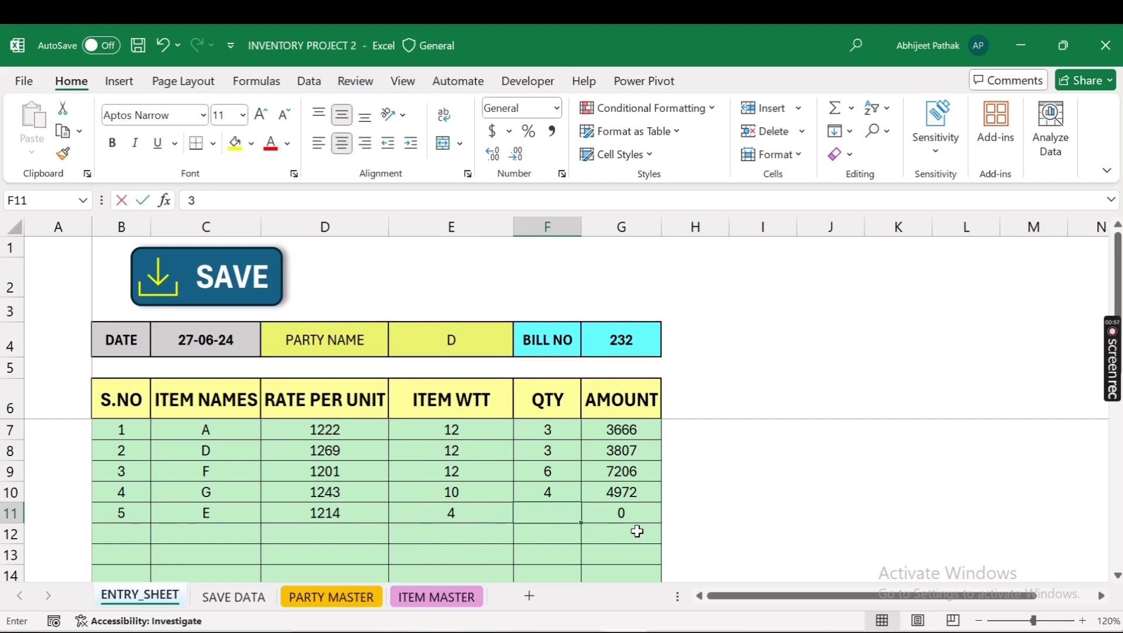
pyautogui.press('Tab')
pyautogui.press('Tab')
pyautogui.click(546, 514)
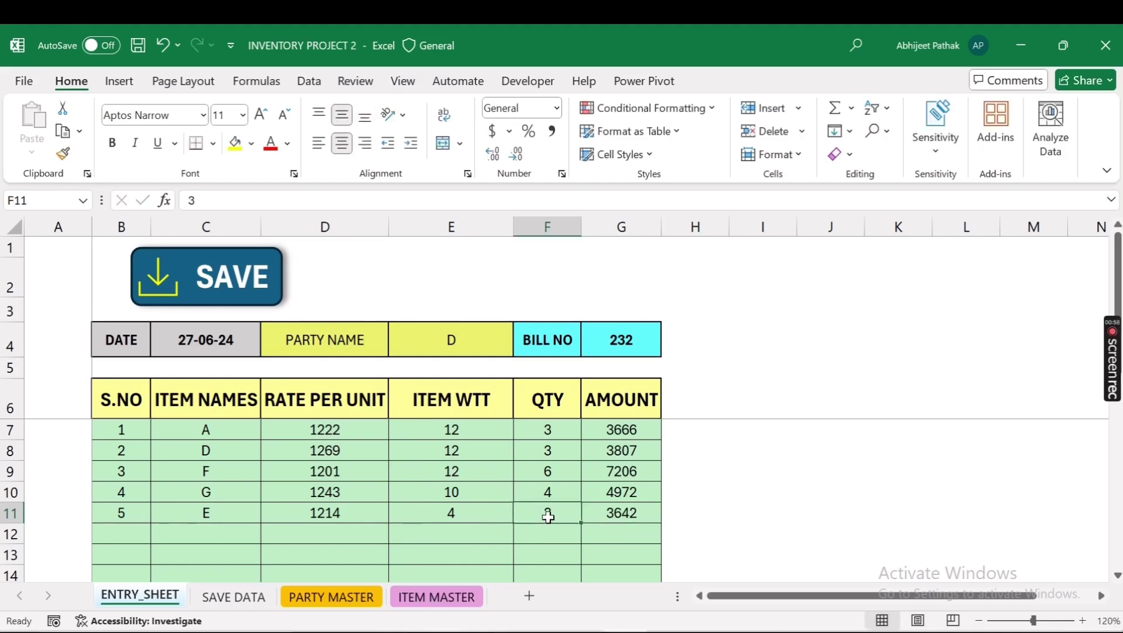
# - Clear the quantity and the item name from row 11 of the item table
pyautogui.press('Delete')
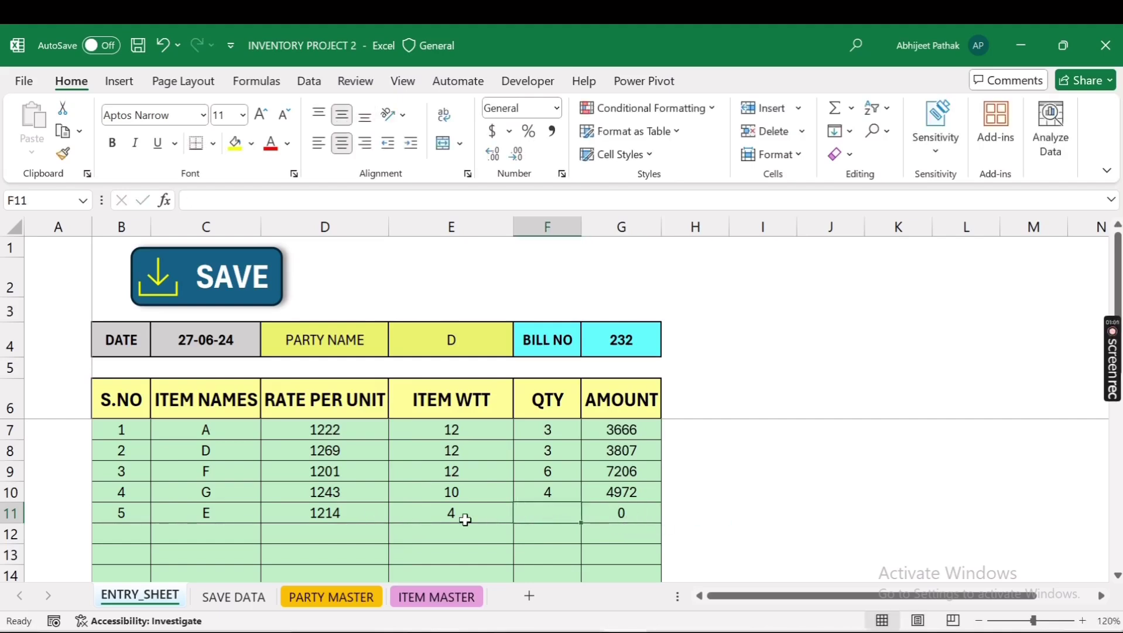
pyautogui.press('Left')
pyautogui.press('Left')
pyautogui.press('Left')
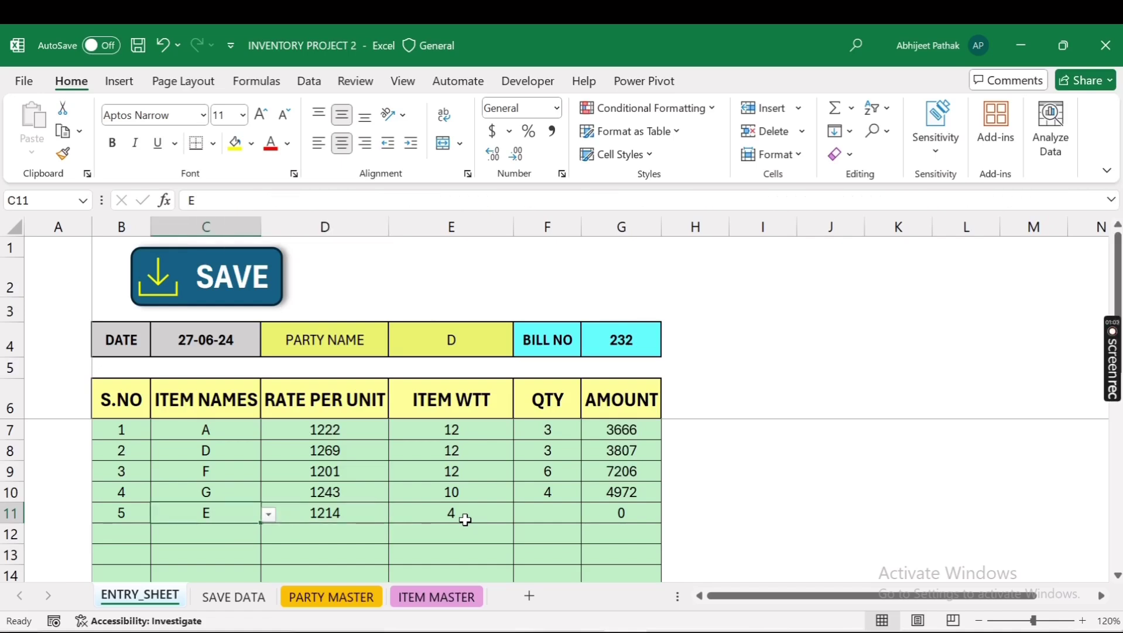
pyautogui.press('Delete')
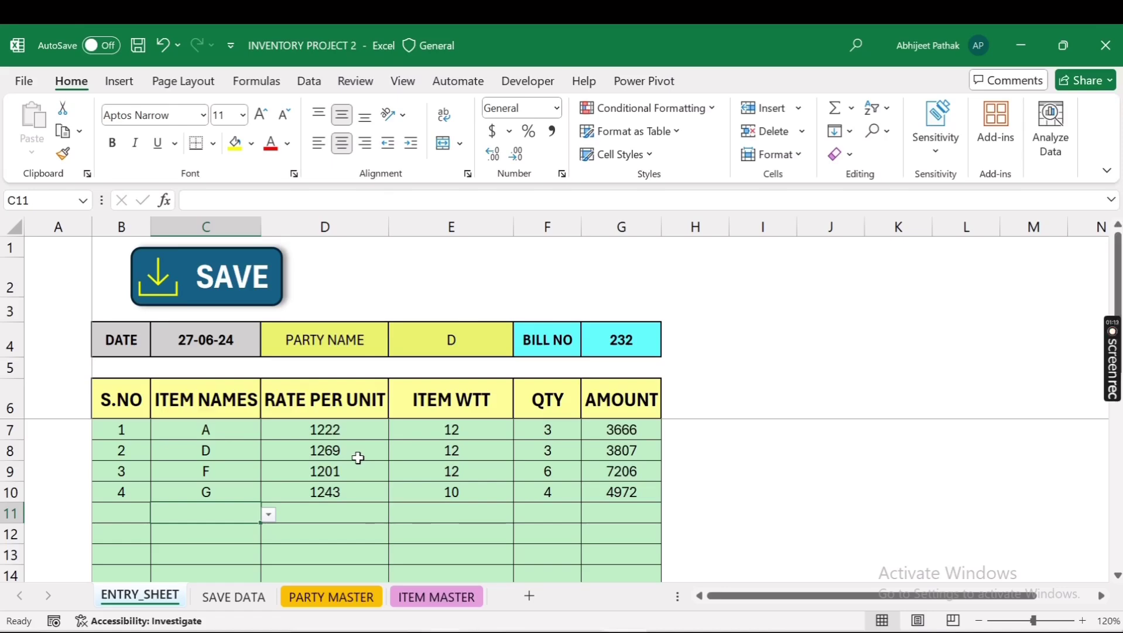
# - Compare the column headers of the SAVE DATA sheet with the bill fields and item table headers on ENTRY_SHEET
pyautogui.click(237, 597)
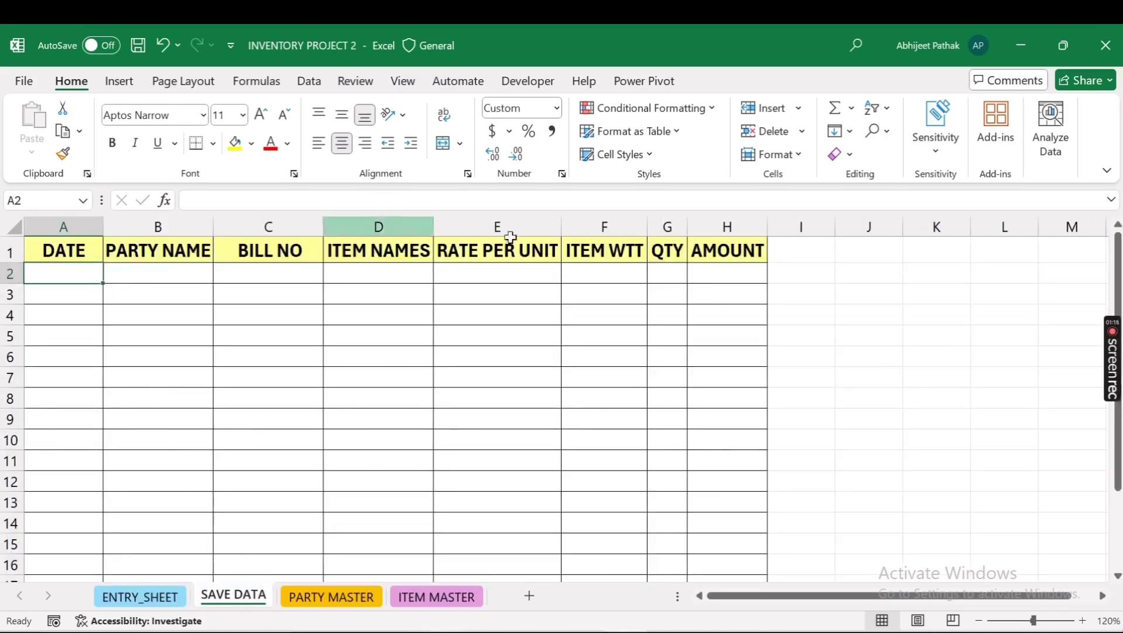
pyautogui.click(141, 597)
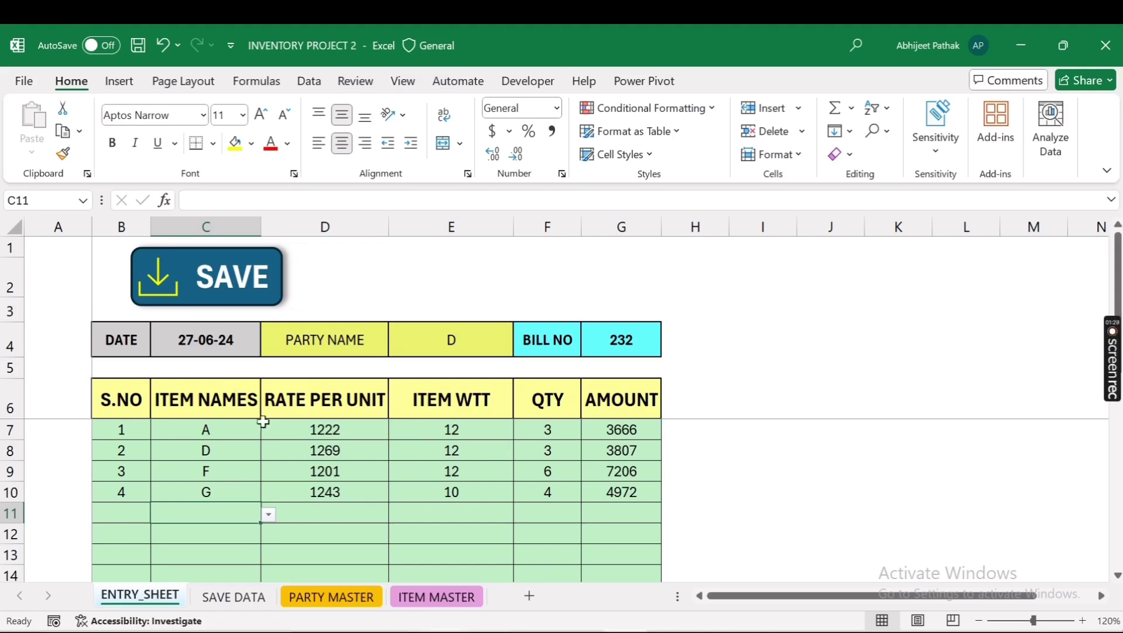
pyautogui.click(426, 470)
pyautogui.click(498, 531)
pyautogui.click(551, 531)
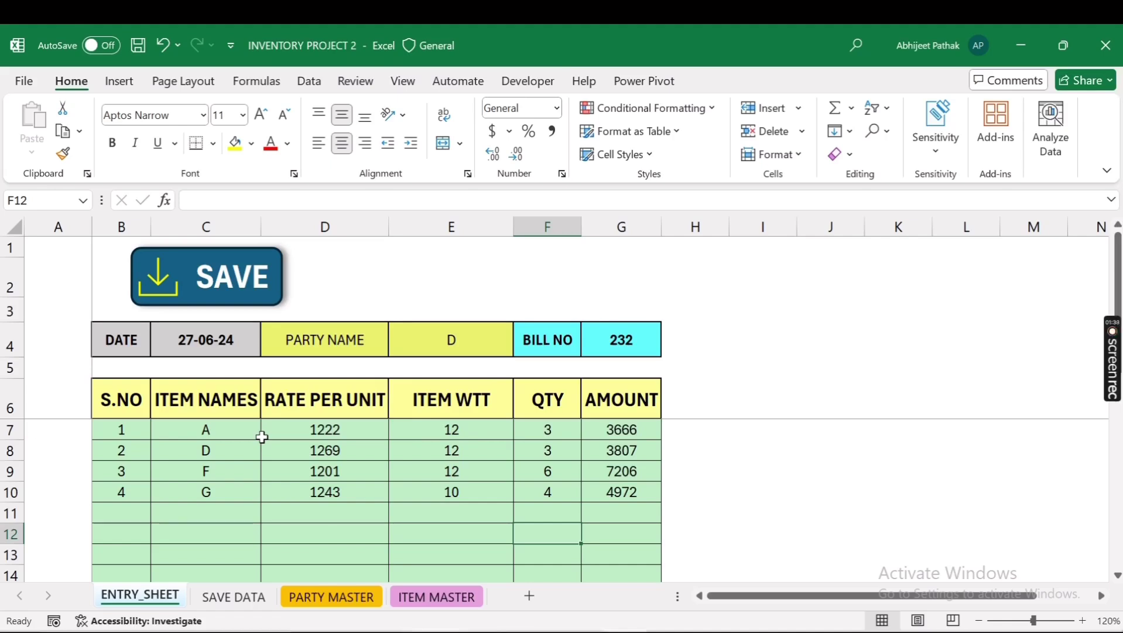
pyautogui.click(256, 601)
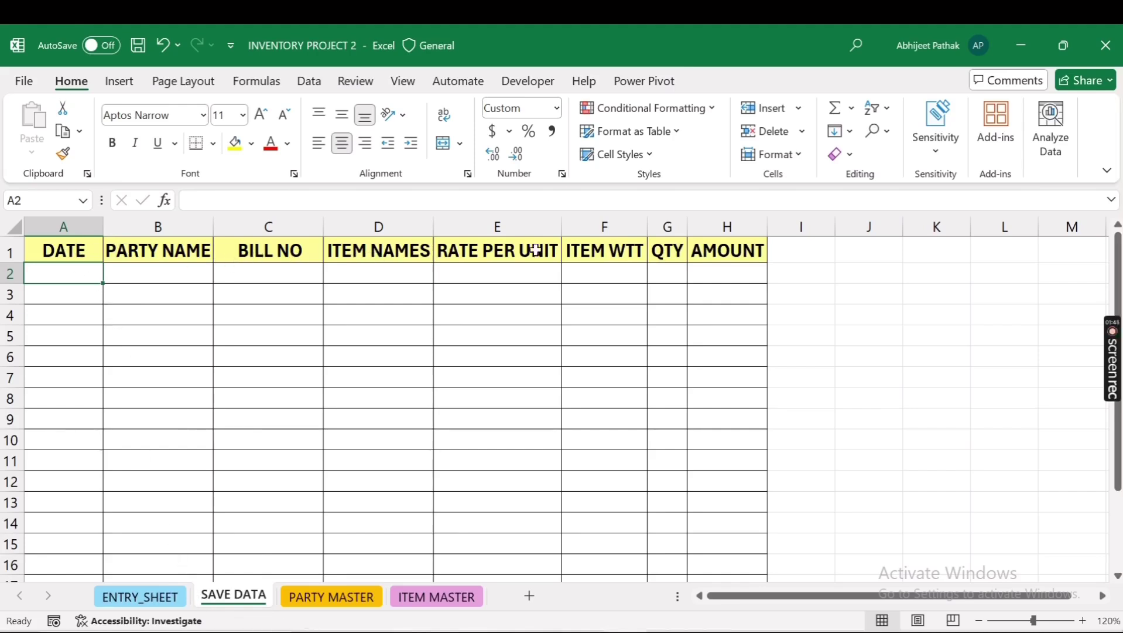
pyautogui.hotkey('ctrl', 'pageup')
pyautogui.moveTo(218, 398); pyautogui.dragTo(615, 399)
pyautogui.click(234, 596)
pyautogui.click(138, 596)
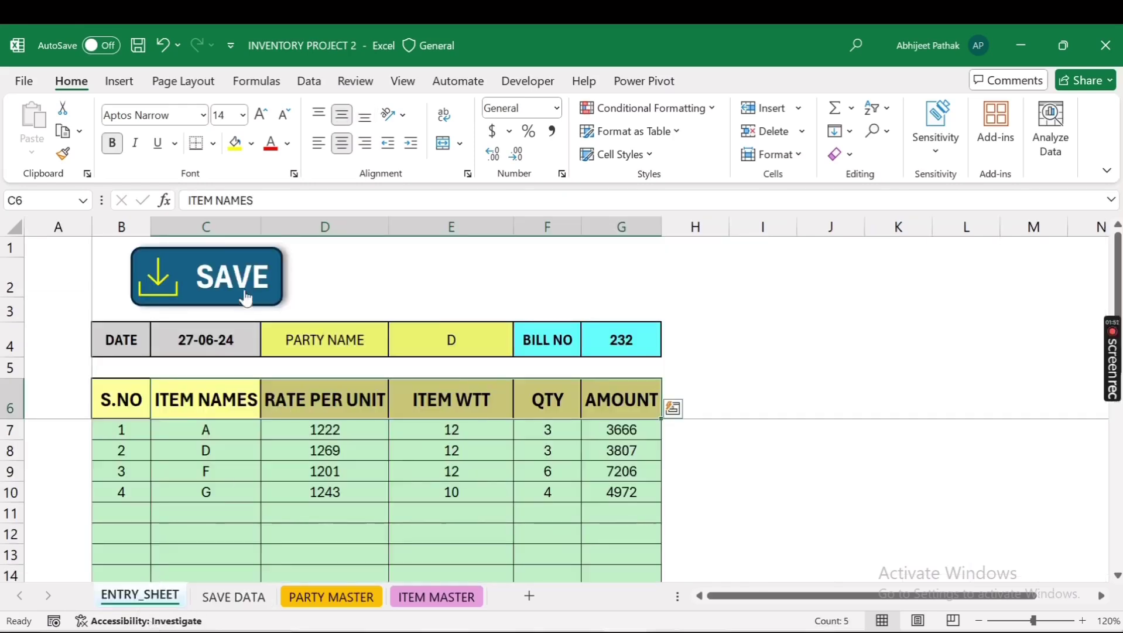
# - Save the bill entry with items A, D, F and G to the SAVE DATA sheet
pyautogui.click(346, 531)
pyautogui.click(220, 276)
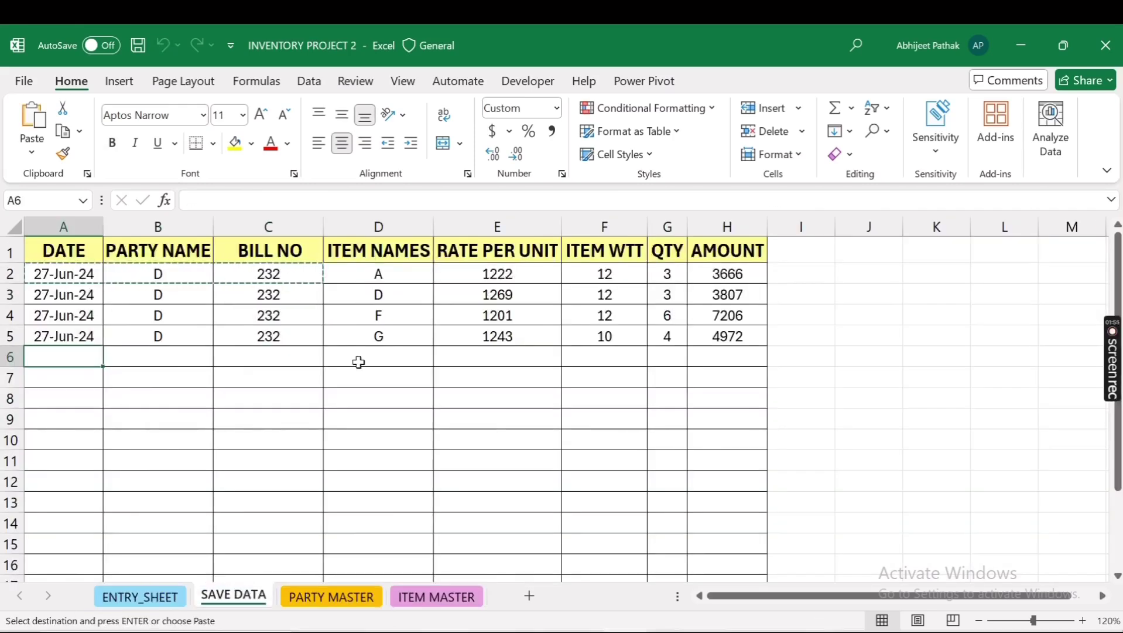
# - On ENTRY_SHEET, change the item name in row 7 to D and in row 8 to G
pyautogui.click(157, 598)
pyautogui.click(223, 431)
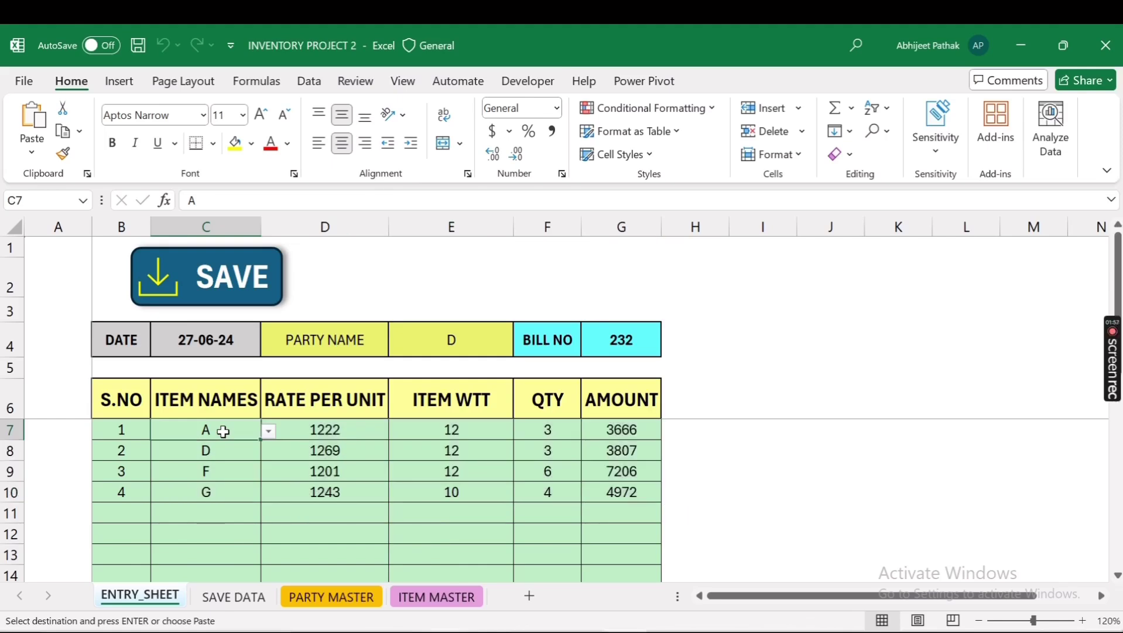
pyautogui.hotkey('alt', 'Down')
pyautogui.press('Down')
pyautogui.press('Down')
pyautogui.press('Down')
pyautogui.press('Return')
pyautogui.press('Down')
pyautogui.hotkey('alt', 'Down')
pyautogui.press('Down')
pyautogui.press('Down')
pyautogui.press('Down')
pyautogui.press('Return')
# - Change the item name in row 9 to E and in row 10 to C
pyautogui.press('Down')
pyautogui.hotkey('alt', 'Down')
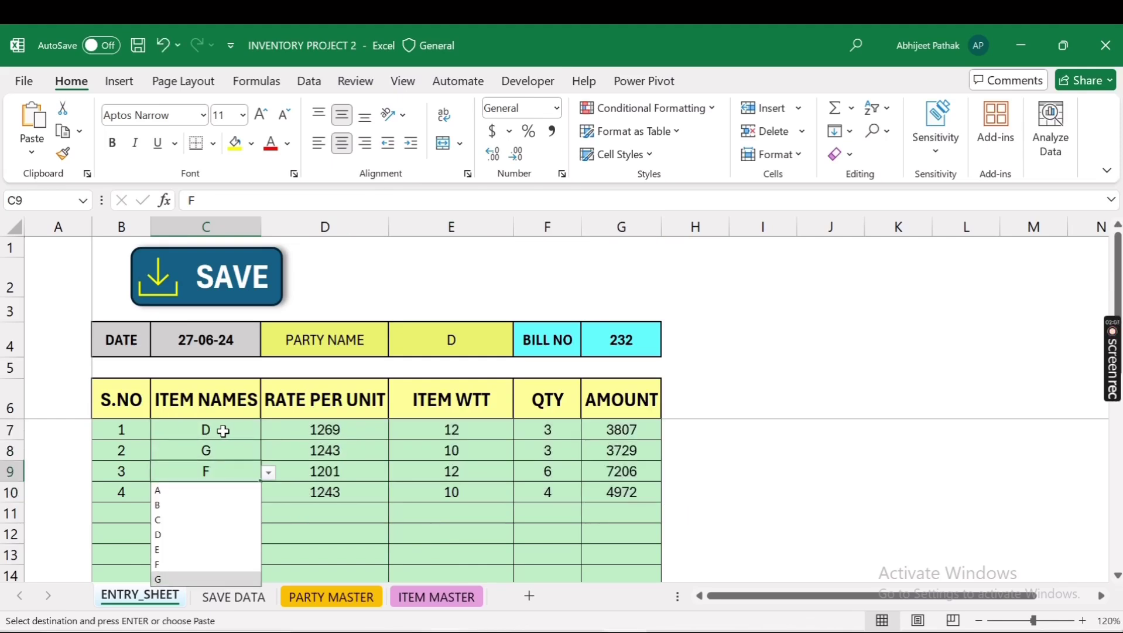
pyautogui.press('Up')
pyautogui.press('Up')
pyautogui.press('Down')
pyautogui.press('Return')
pyautogui.press('Down')
pyautogui.hotkey('alt', 'Down')
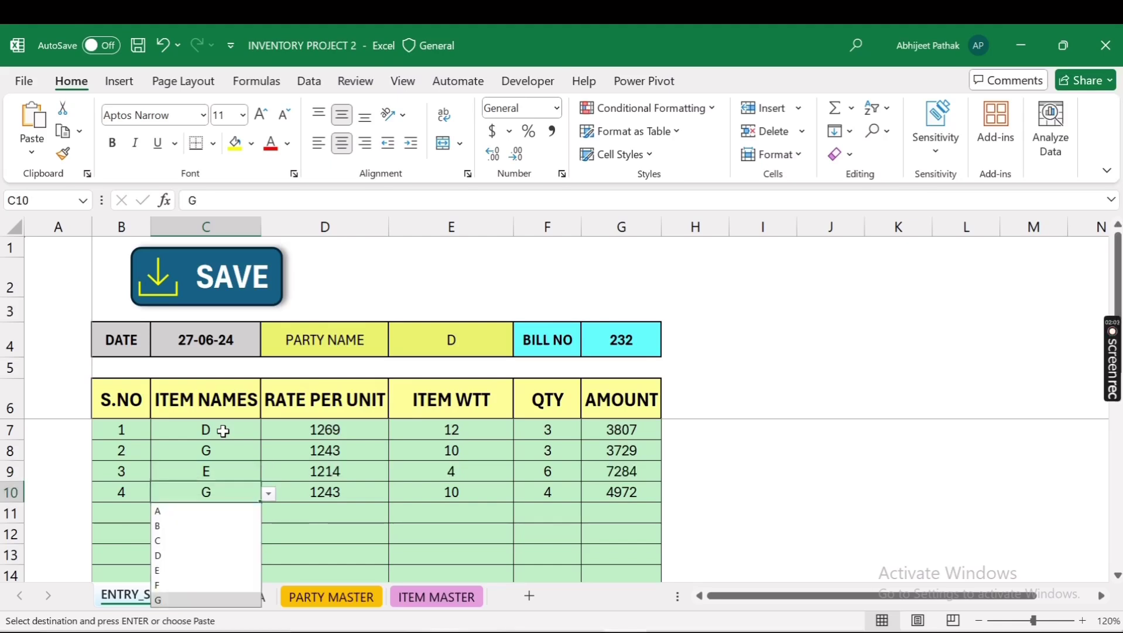
pyautogui.press('Up')
pyautogui.press('Up')
pyautogui.press('Up')
pyautogui.press('Up')
pyautogui.press('Return')
# - Add item F with a quantity of 3 as the fifth entry in row 11
pyautogui.press('Down')
pyautogui.hotkey('alt', 'Down')
pyautogui.press('Down')
pyautogui.press('Down')
pyautogui.press('Down')
pyautogui.press('Down')
pyautogui.press('Down')
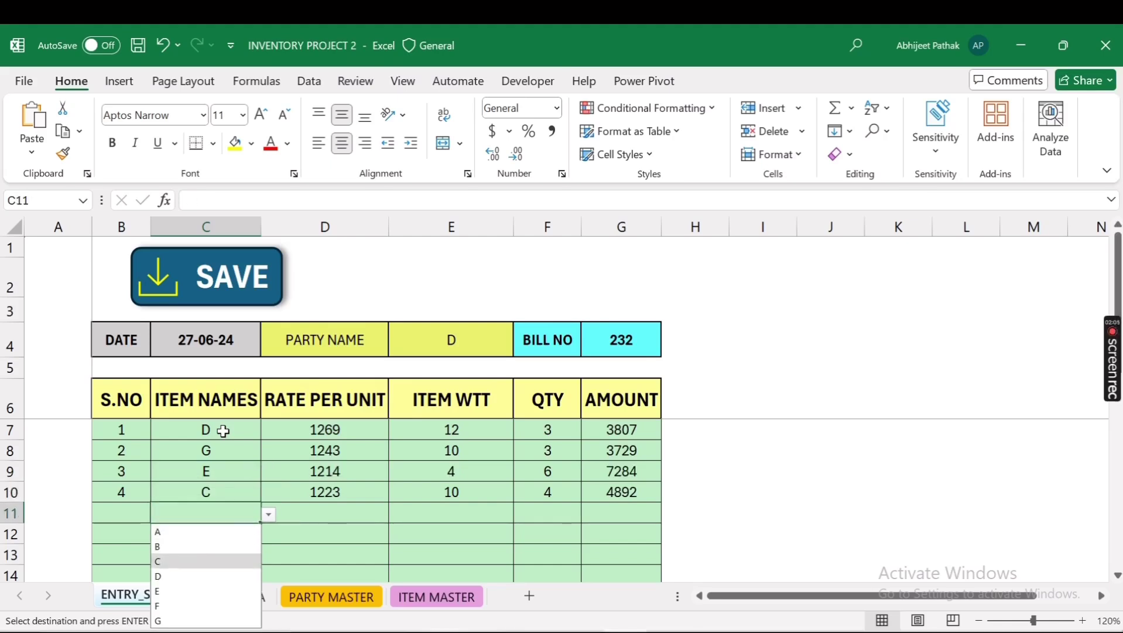
pyautogui.press('Up')
pyautogui.press('Up')
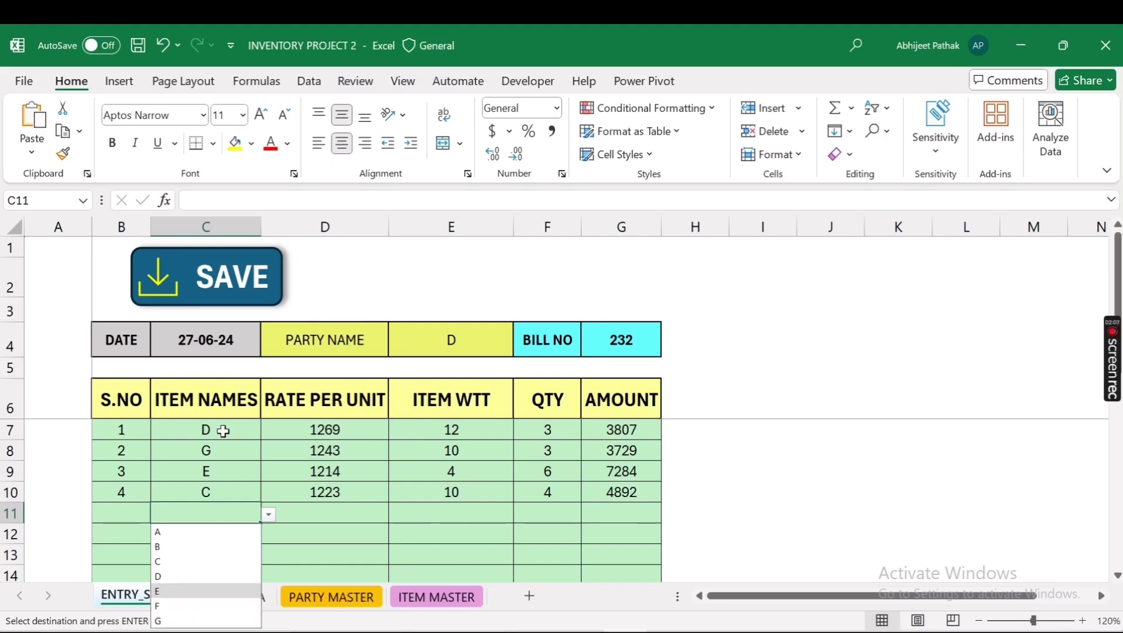
pyautogui.press('Down')
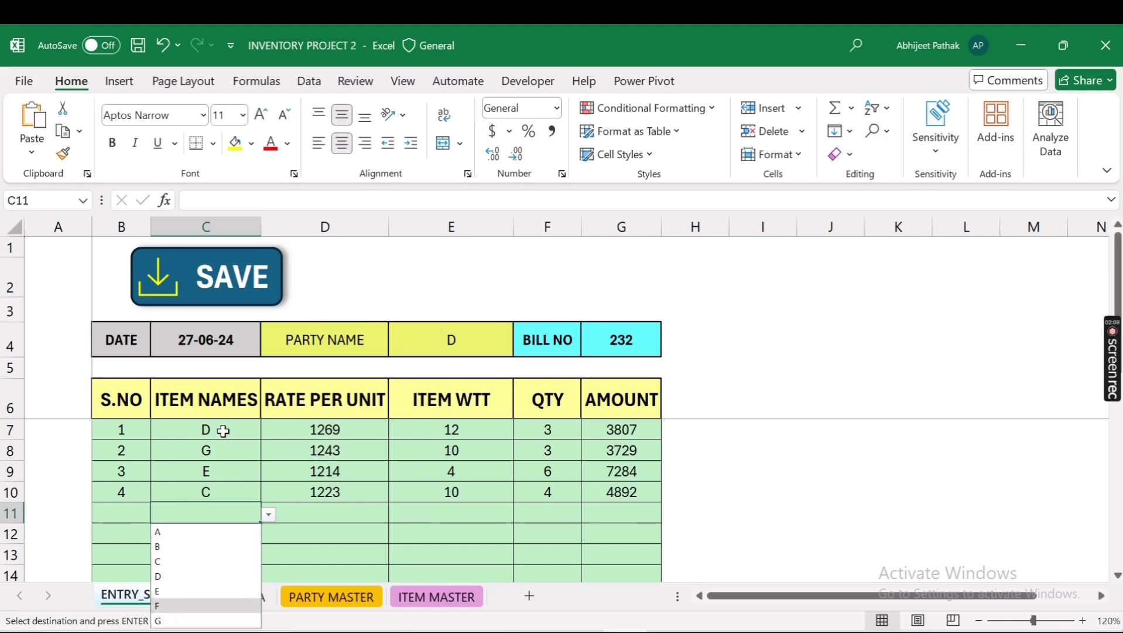
pyautogui.press('Return')
pyautogui.press('Right')
pyautogui.press('Right')
pyautogui.press('Right')
pyautogui.press('Return')
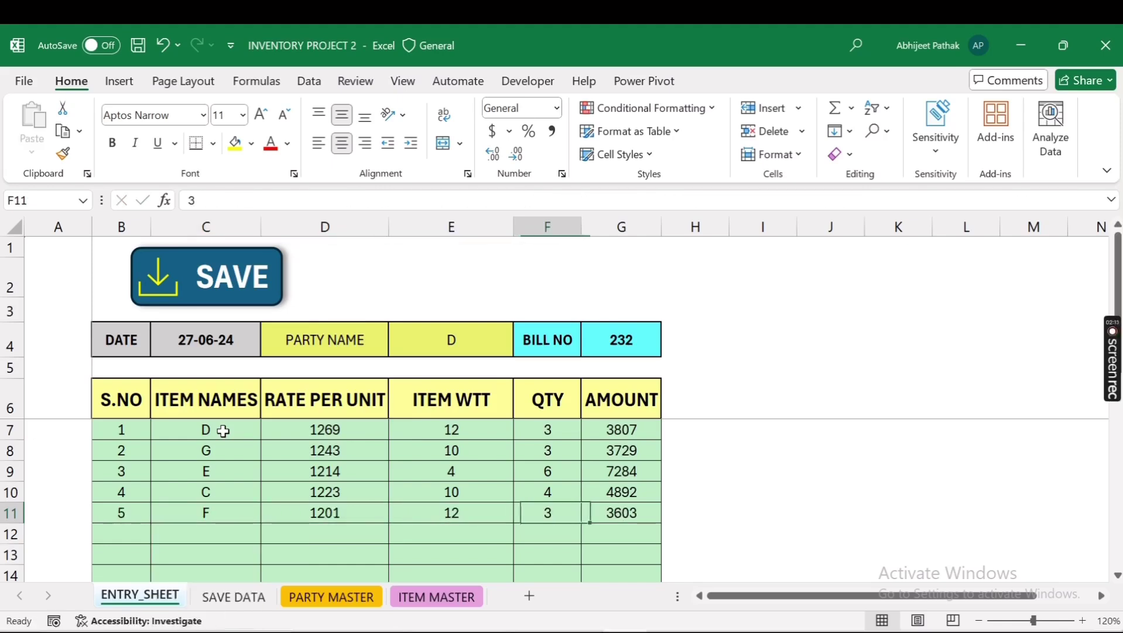
# - Save the five-item bill entry and check the rows appended to the SAVE DATA sheet
pyautogui.click(240, 285)
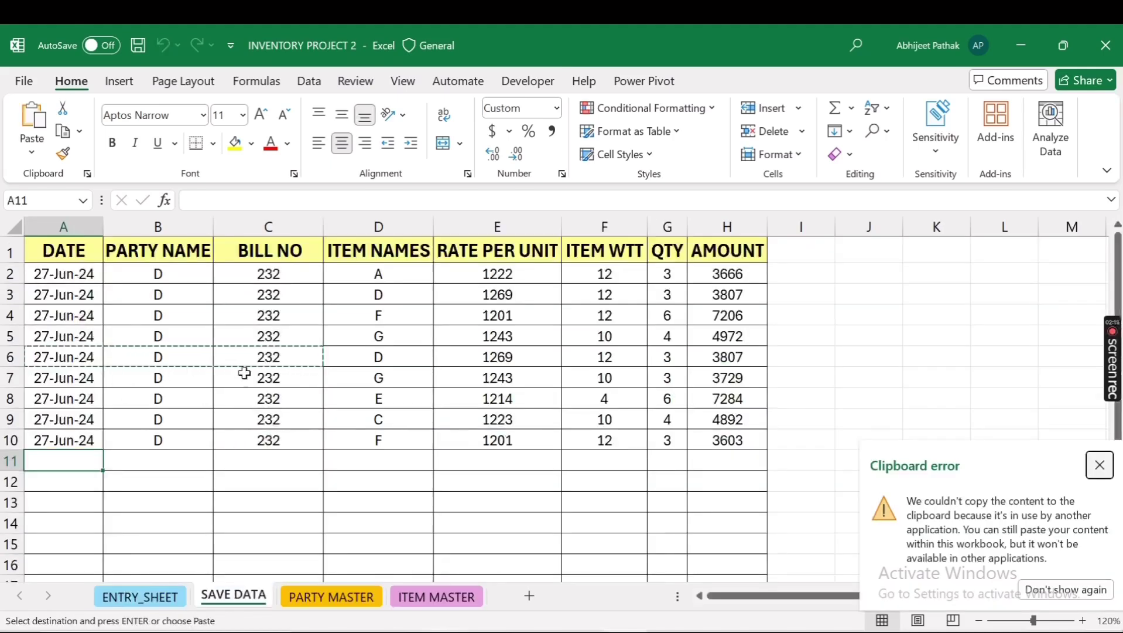
pyautogui.click(393, 361)
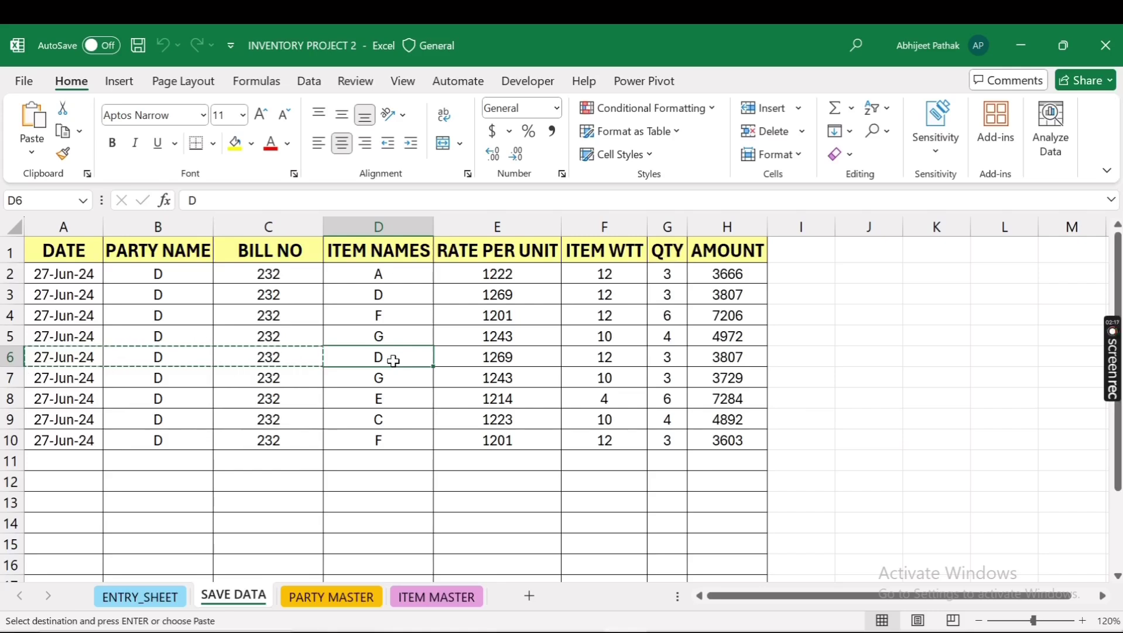
pyautogui.click(74, 461)
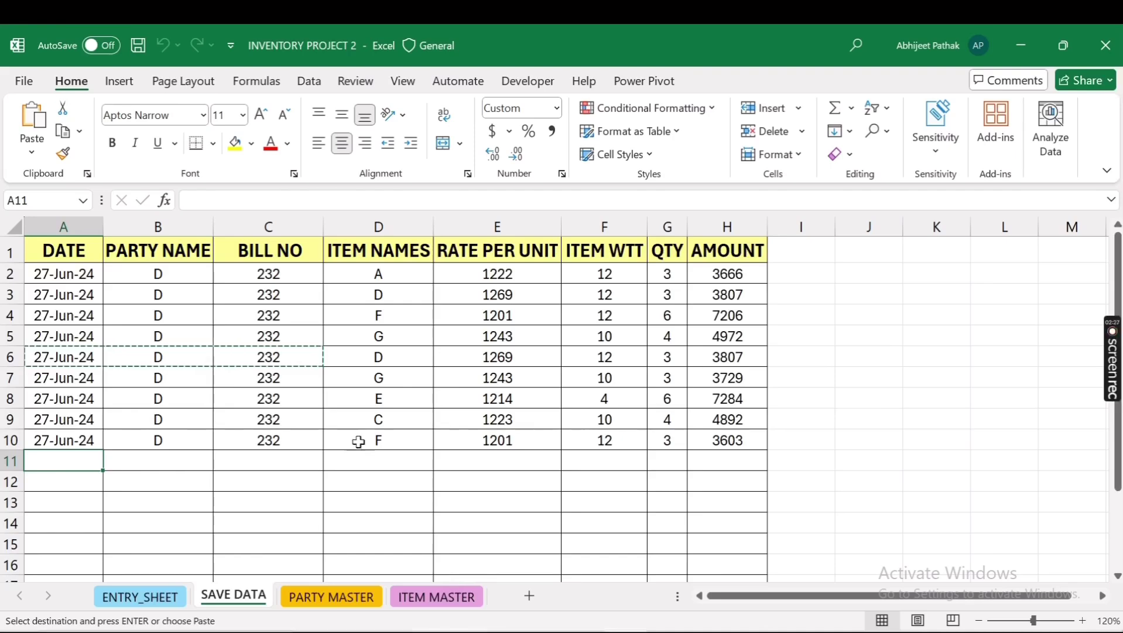
pyautogui.click(161, 596)
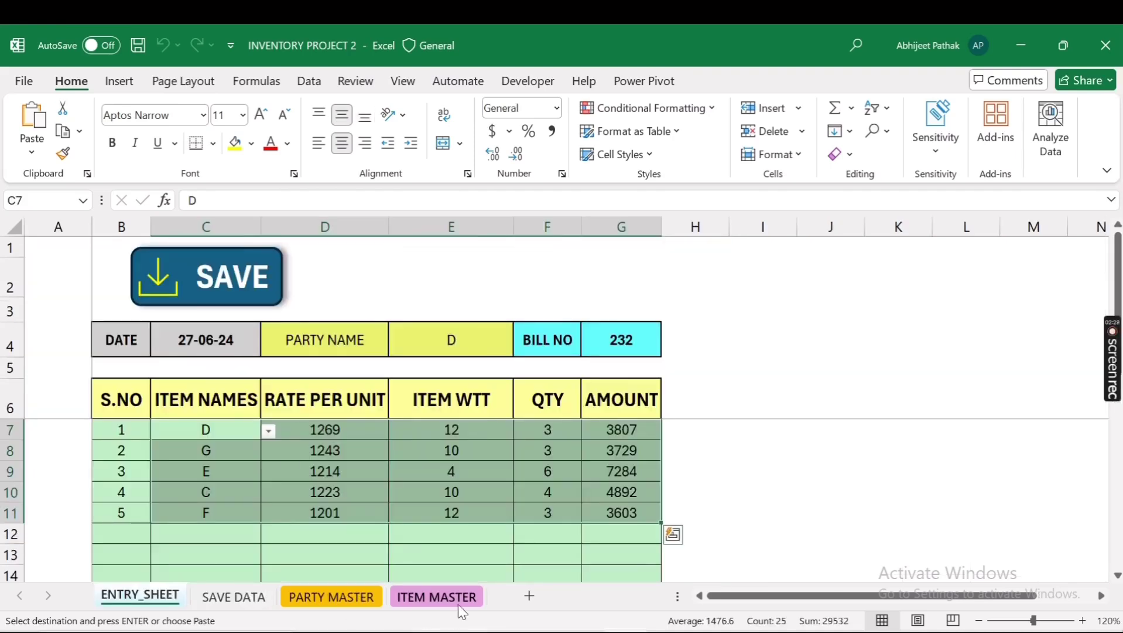
pyautogui.click(234, 596)
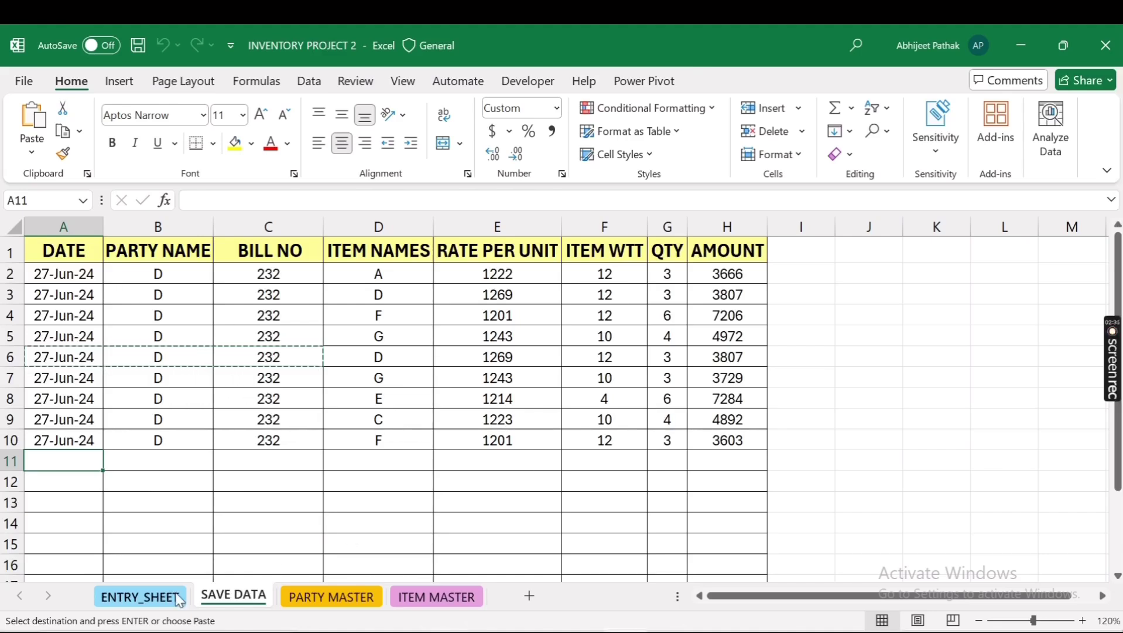
# - Clear all saved records in A2:H10 of the SAVE DATA sheet, keeping the header row
pyautogui.click(66, 288)
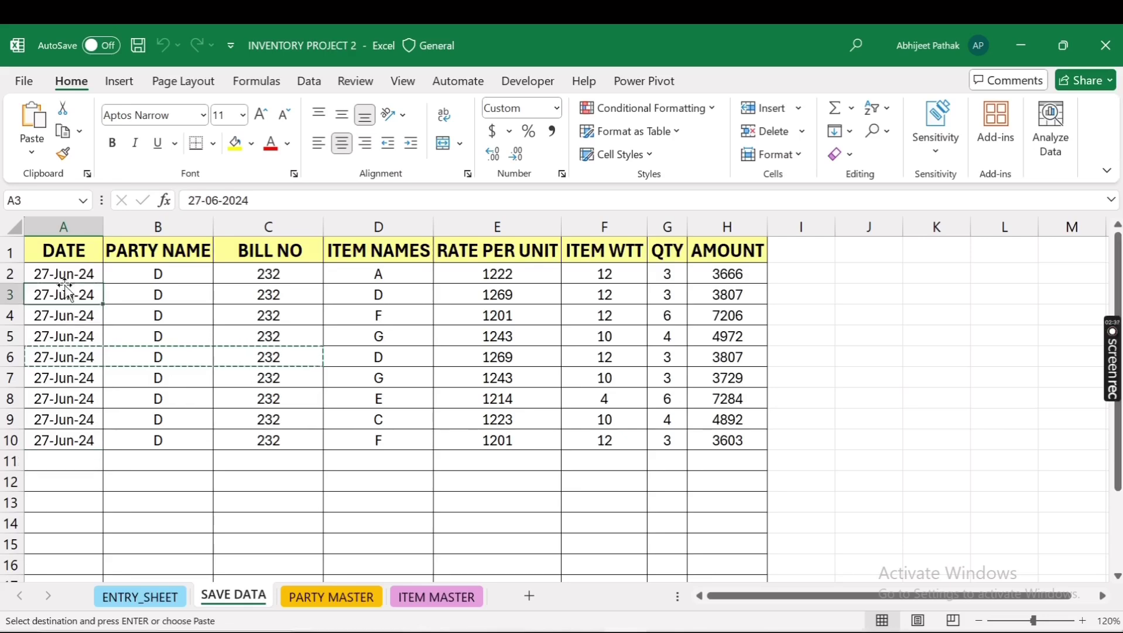
pyautogui.click(65, 282)
pyautogui.hotkey('ctrl', 'shift', 'Right')
pyautogui.hotkey('ctrl', 'shift', 'Down')
pyautogui.press('Delete')
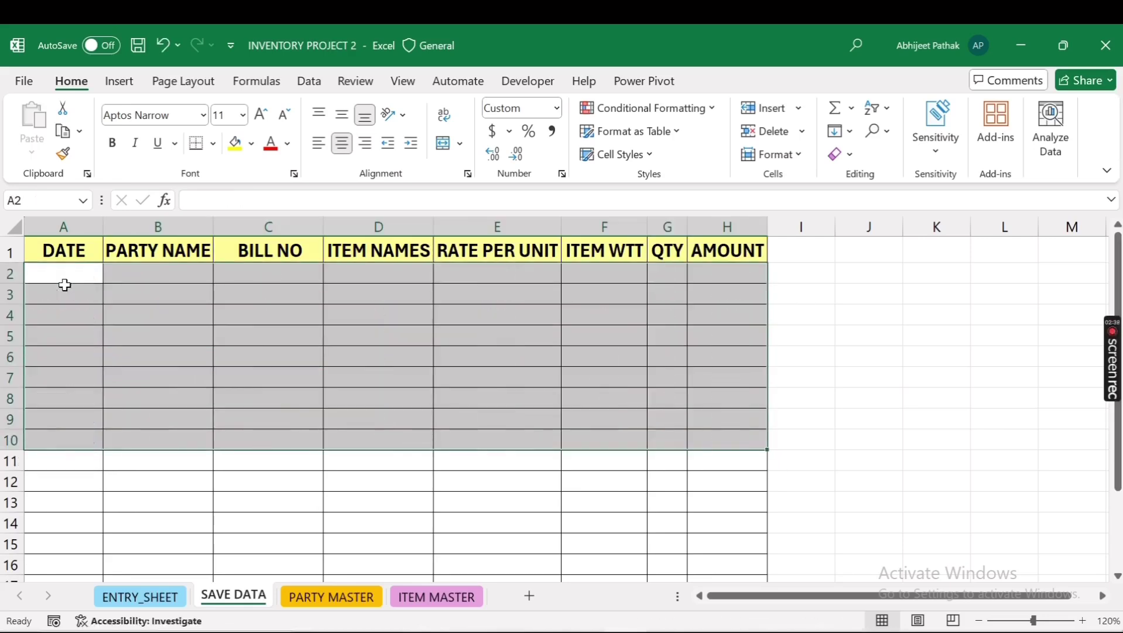
pyautogui.click(65, 283)
# - Copy the bill date in C4 of ENTRY_SHEET and paste it as values into A2 of SAVE DATA
pyautogui.click(163, 602)
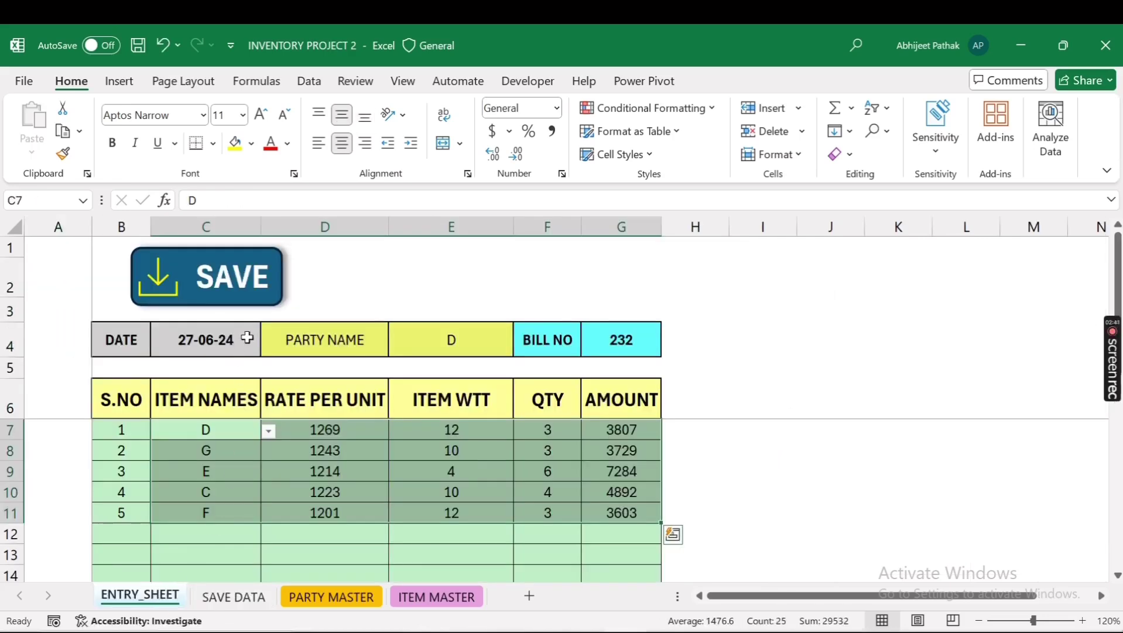
pyautogui.click(219, 344)
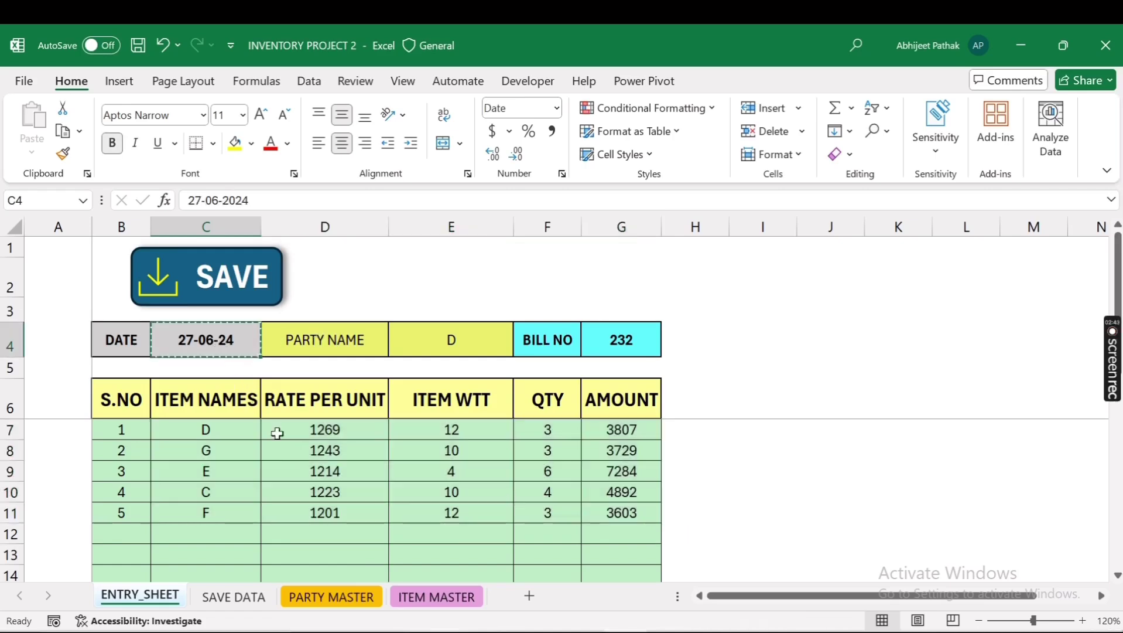
pyautogui.hotkey('ctrl', 'c')
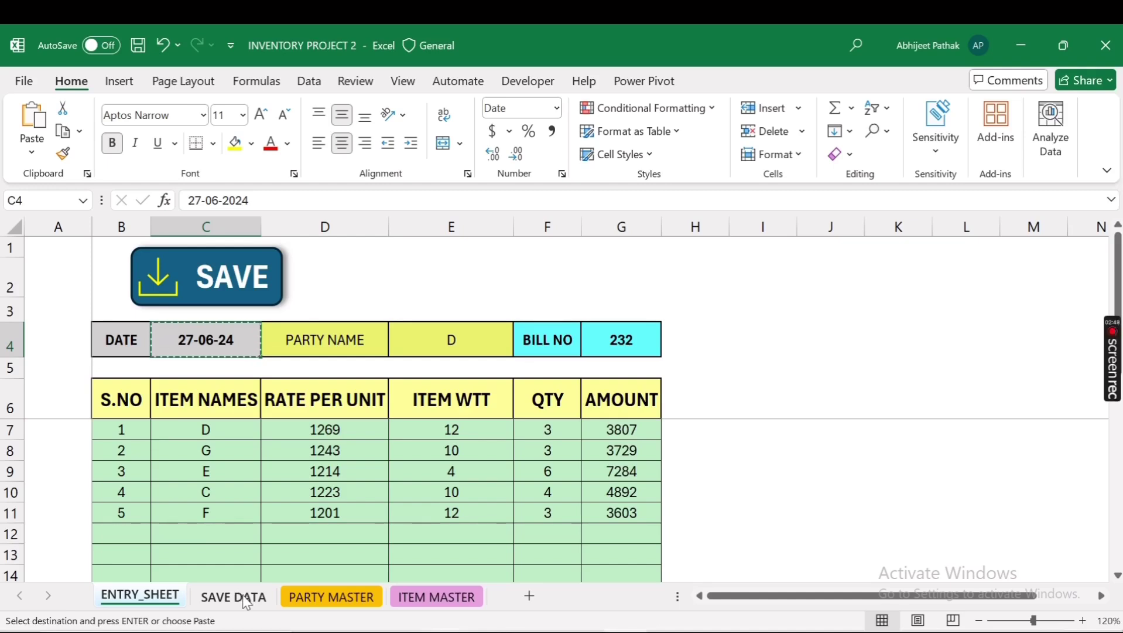
pyautogui.click(246, 597)
pyautogui.rightClick(89, 273)
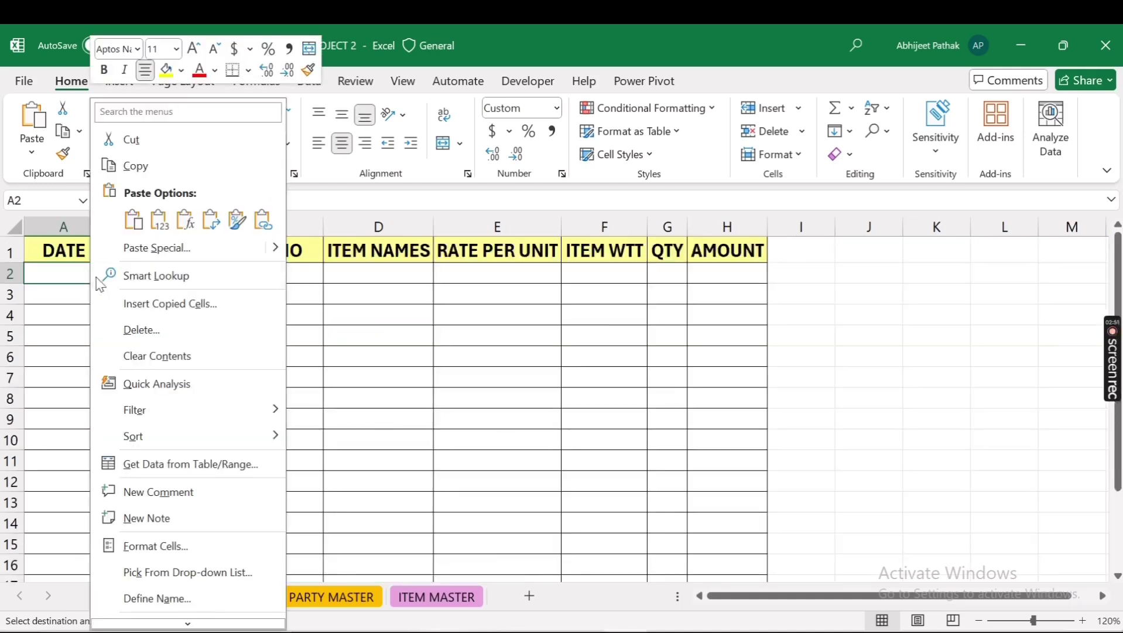
pyautogui.click(141, 248)
pyautogui.click(47, 212)
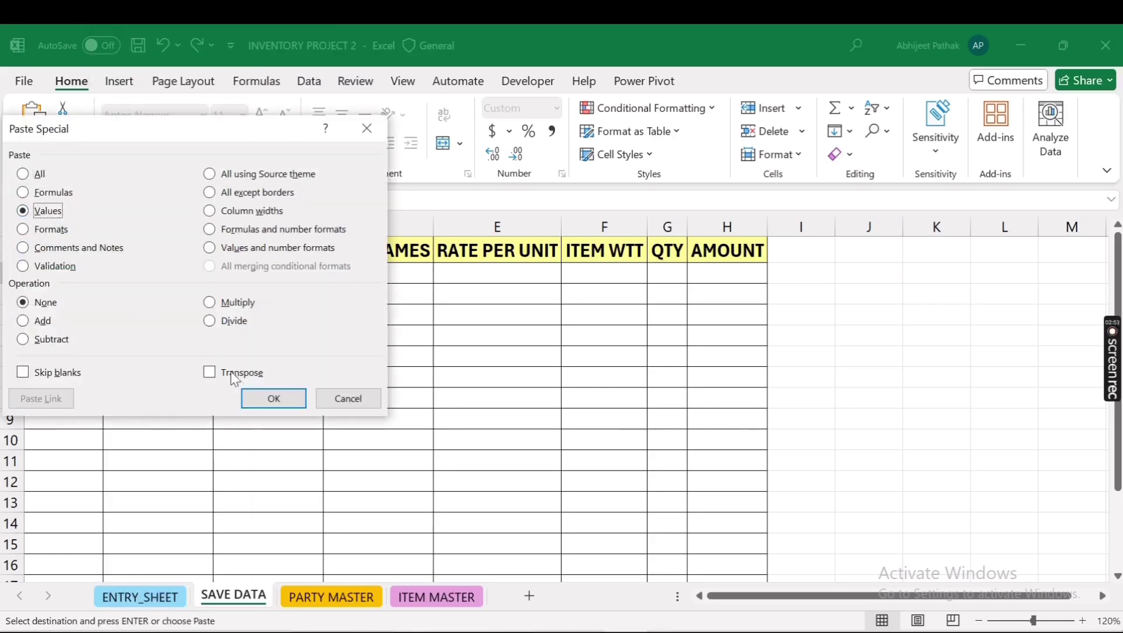
pyautogui.click(273, 398)
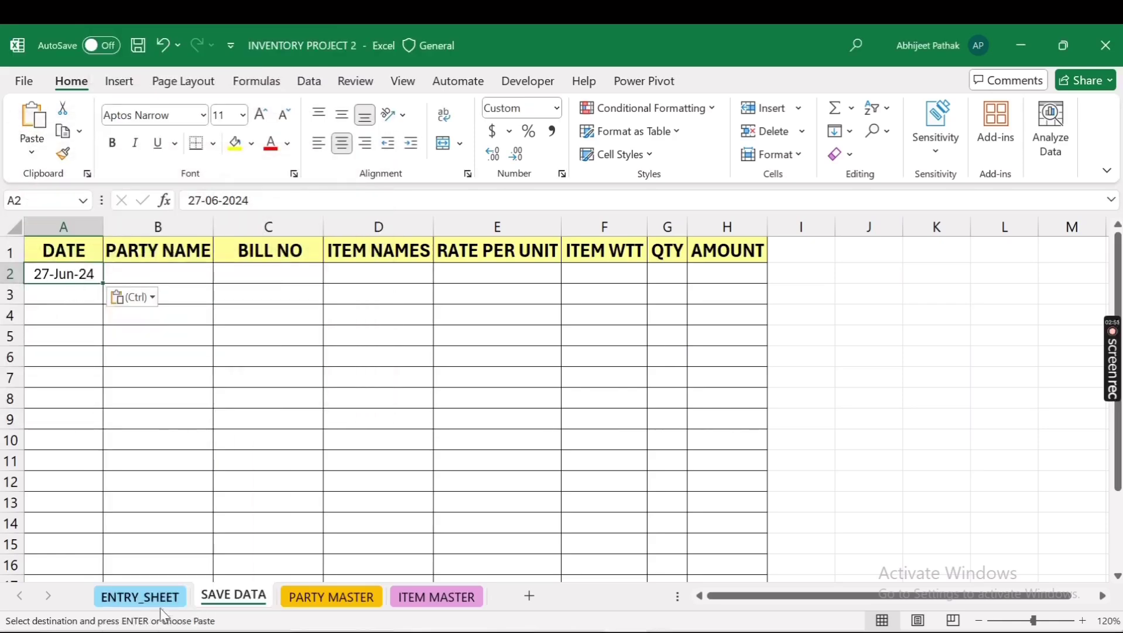
# - Copy the party name in E4 of ENTRY_SHEET and paste it as values into B2 of SAVE DATA
pyautogui.click(147, 596)
pyautogui.click(436, 335)
pyautogui.click(233, 595)
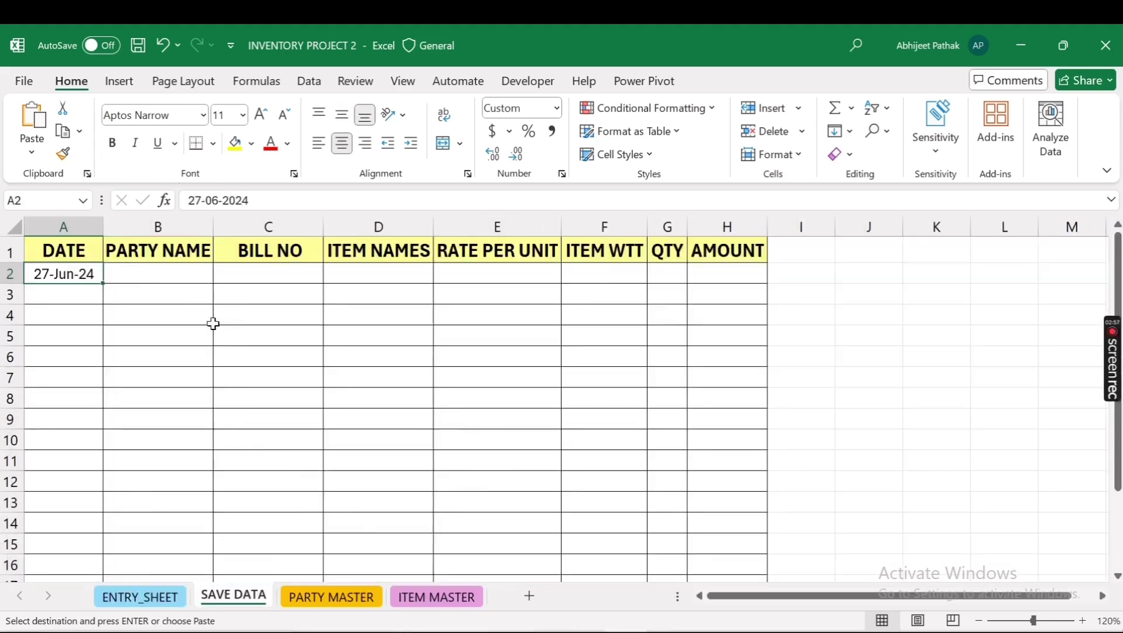
pyautogui.click(165, 271)
pyautogui.rightClick(165, 270)
pyautogui.click(225, 247)
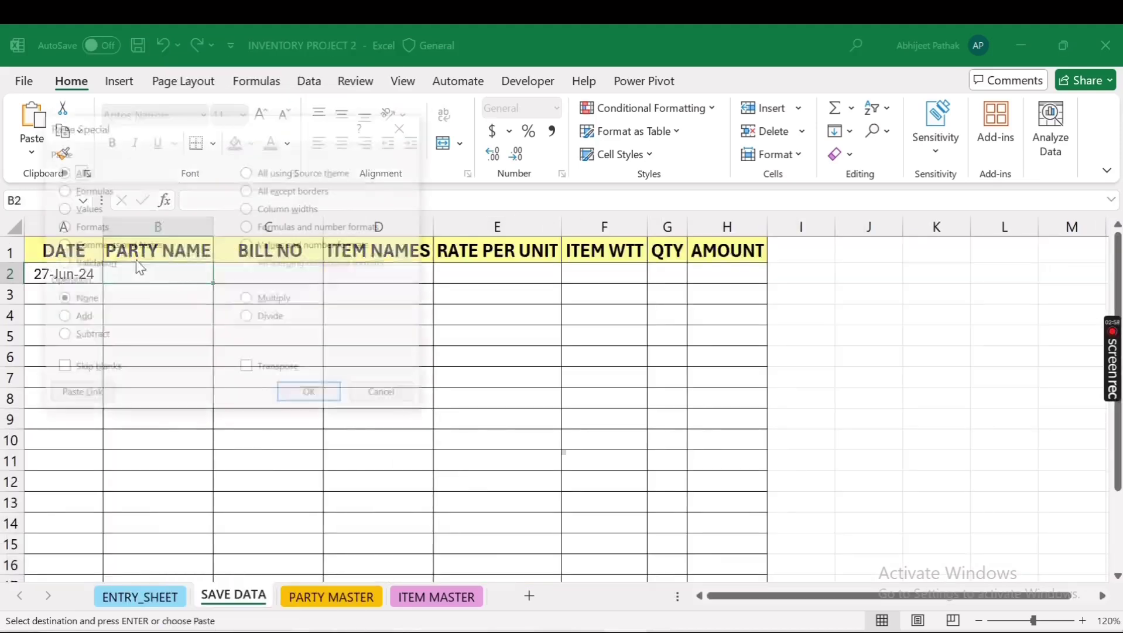
pyautogui.click(88, 211)
pyautogui.click(313, 395)
# - Copy the bill number in G4 of ENTRY_SHEET and paste it as values into C2 of SAVE DATA
pyautogui.click(281, 274)
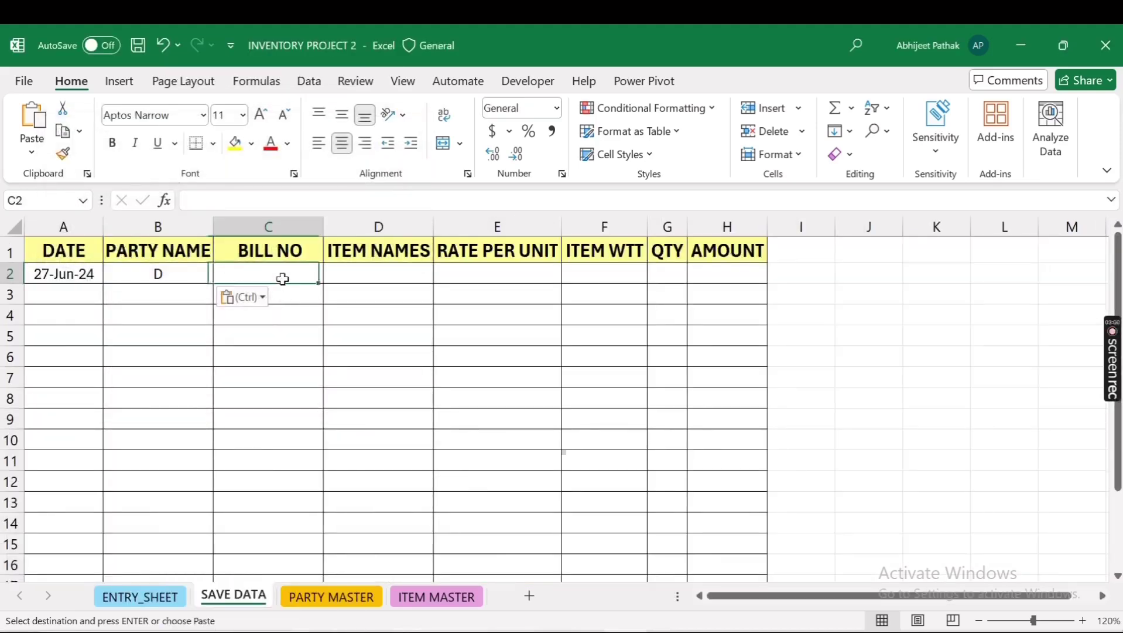
pyautogui.click(170, 596)
pyautogui.click(586, 344)
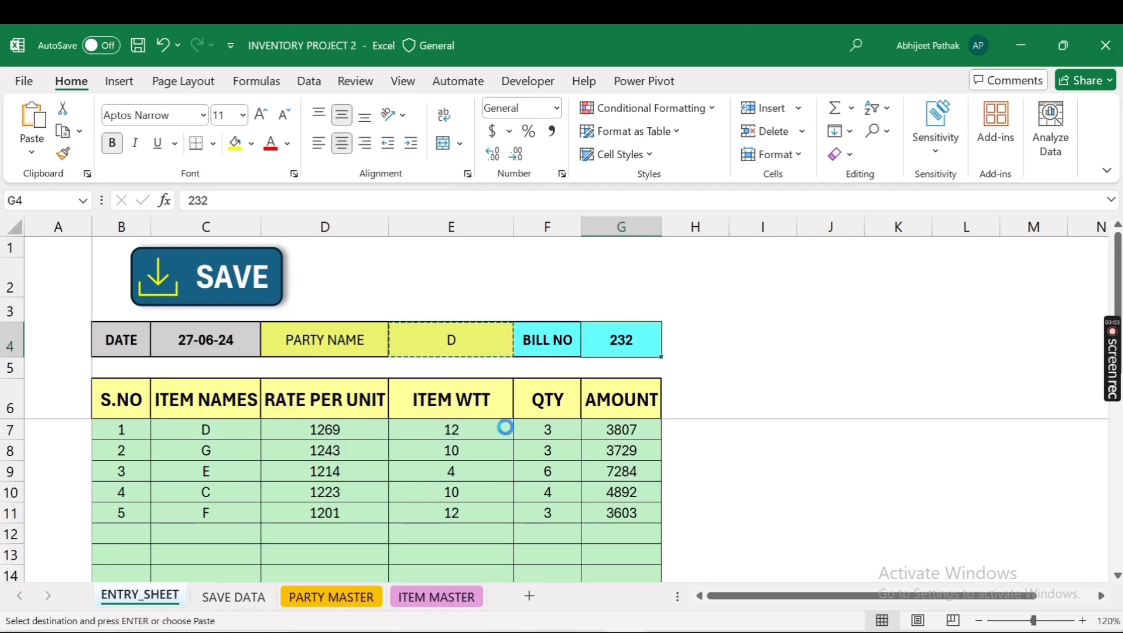
pyautogui.hotkey('ctrl', 'c')
pyautogui.click(233, 596)
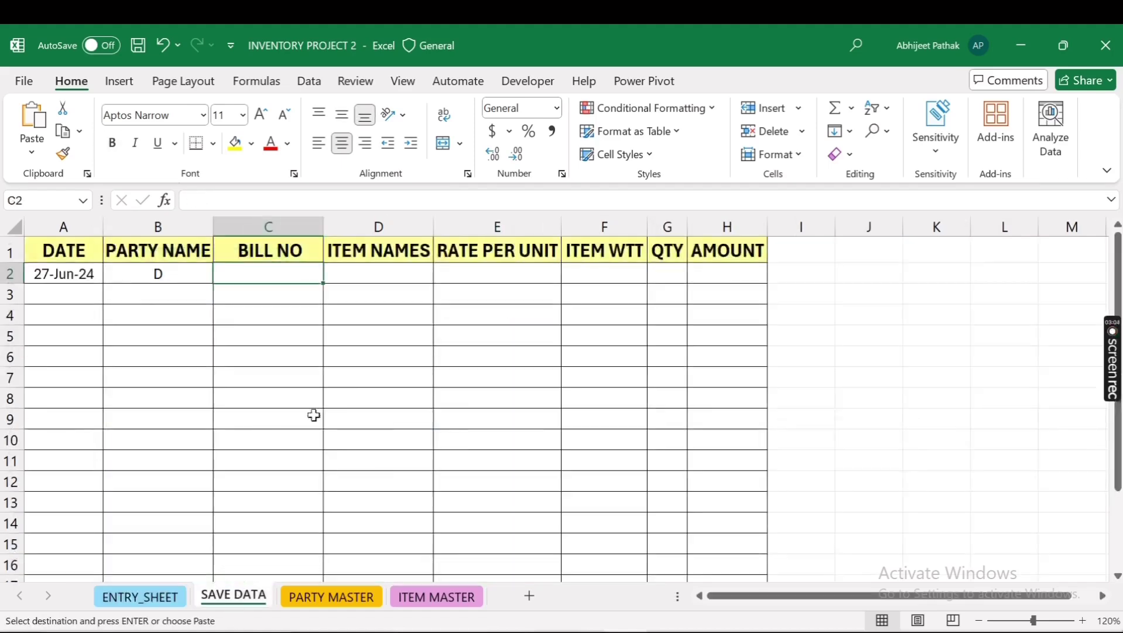
pyautogui.rightClick(266, 279)
pyautogui.click(328, 247)
pyautogui.click(175, 220)
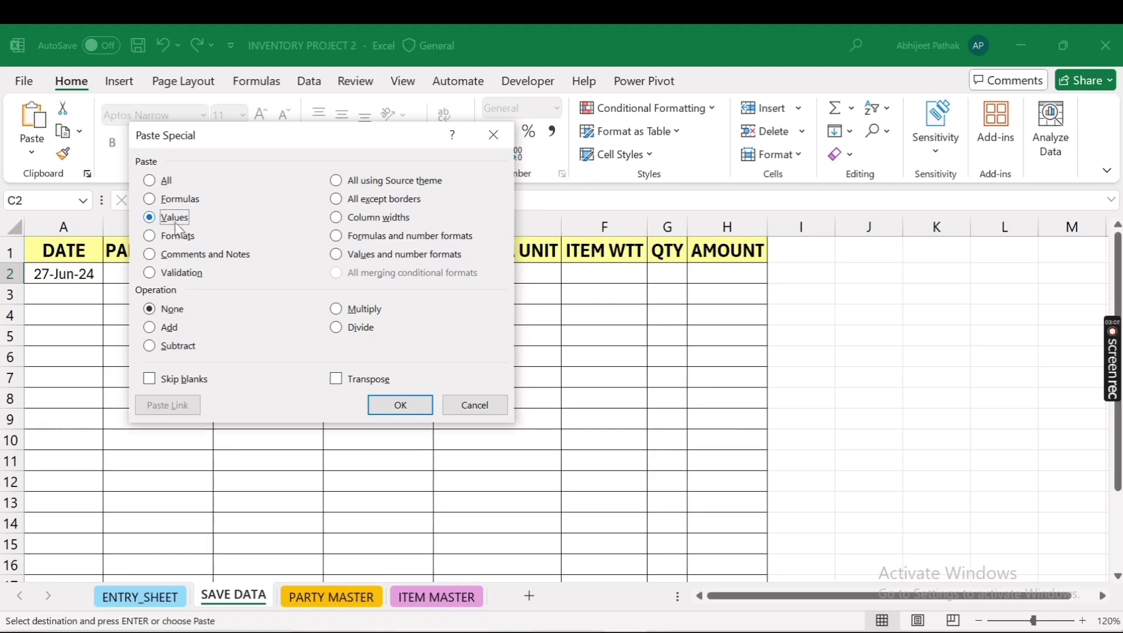
pyautogui.click(400, 404)
# - Copy the five item rows C7:G11 of ENTRY_SHEET and paste them as values starting at D2 of SAVE DATA
pyautogui.press('Tab')
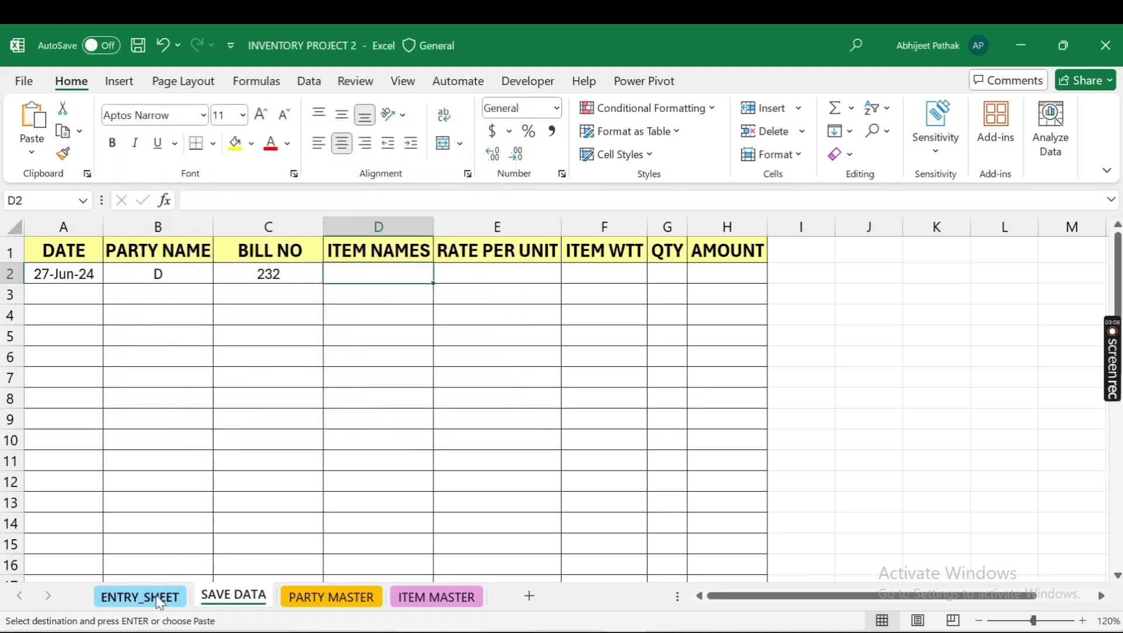
pyautogui.click(157, 599)
pyautogui.moveTo(206, 429); pyautogui.dragTo(614, 505)
pyautogui.hotkey('ctrl', 'c')
pyautogui.click(233, 596)
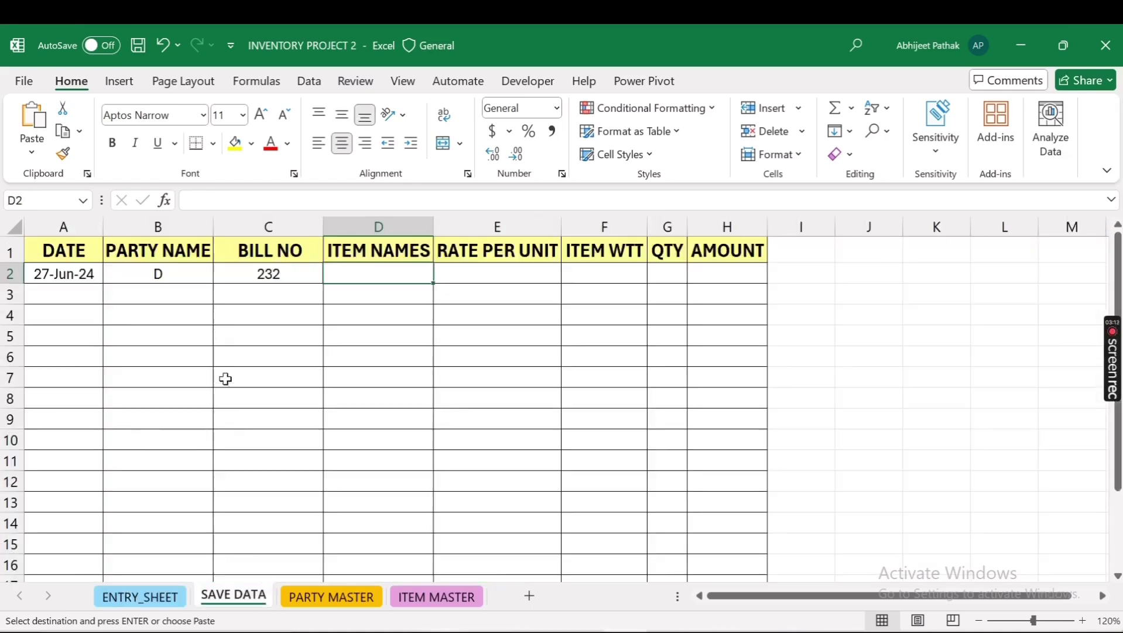
pyautogui.rightClick(390, 272)
pyautogui.click(463, 246)
pyautogui.press('v')
pyautogui.click(538, 400)
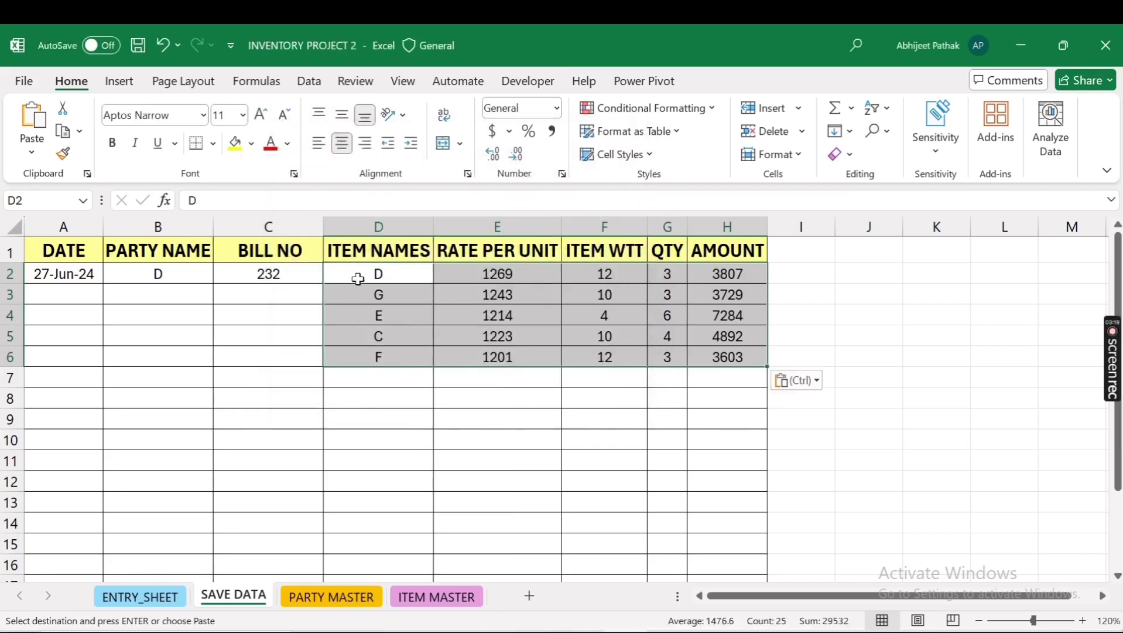
# - Copy the date, party name and bill number in A2:C2 into rows 3 to 6 of SAVE DATA
pyautogui.moveTo(68, 276); pyautogui.dragTo(259, 290)
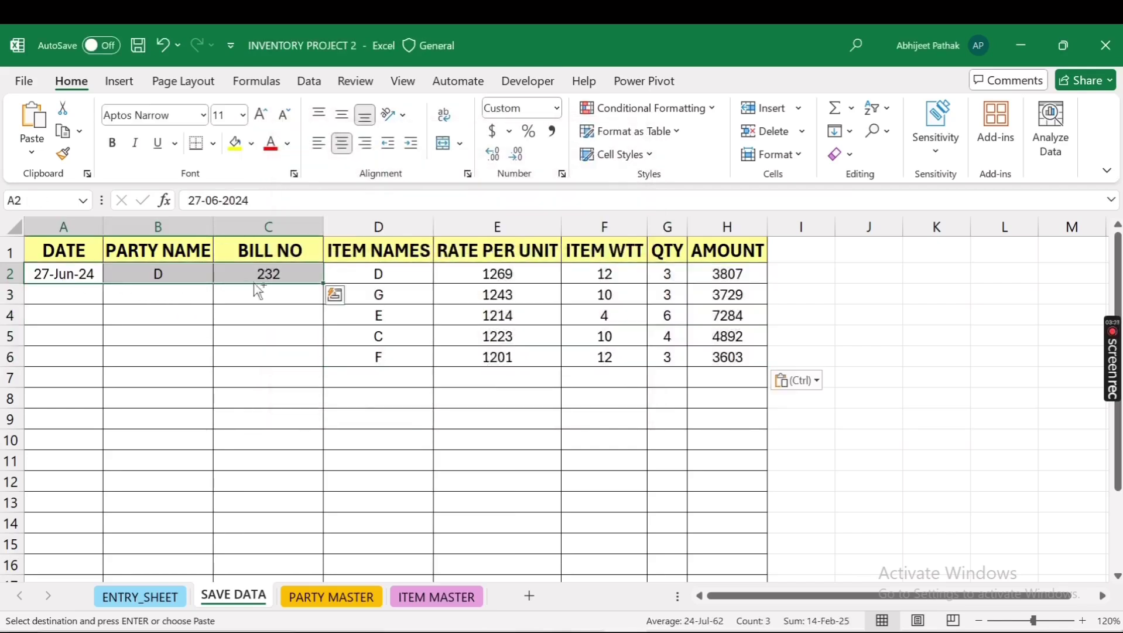
pyautogui.hotkey('ctrl', 'c')
pyautogui.moveTo(70, 299); pyautogui.dragTo(258, 350)
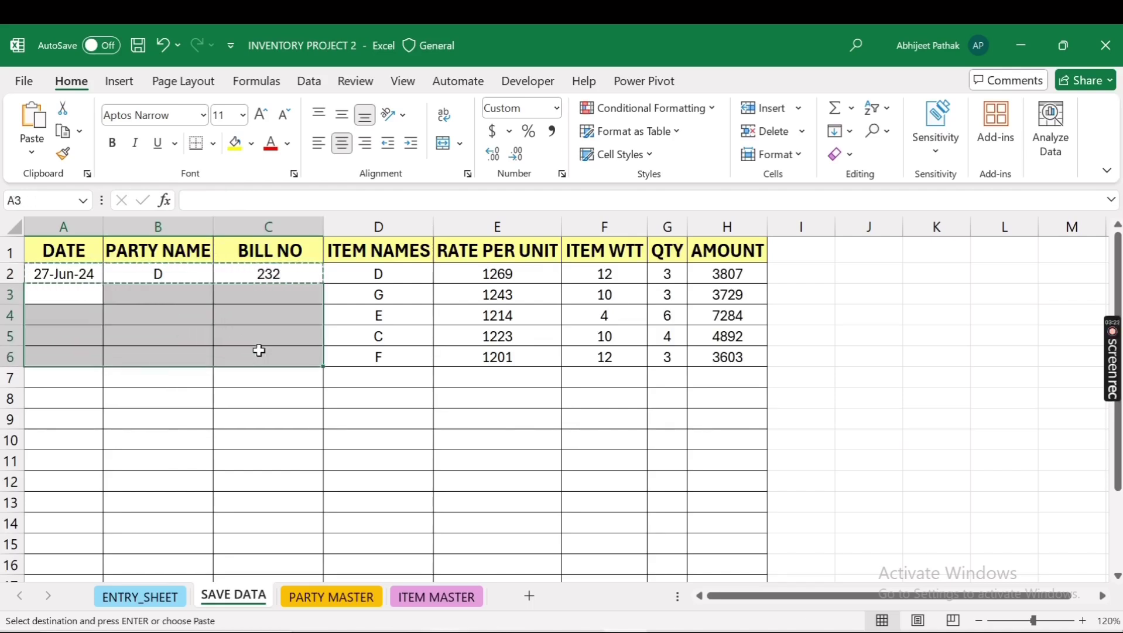
pyautogui.hotkey('ctrl', 'v')
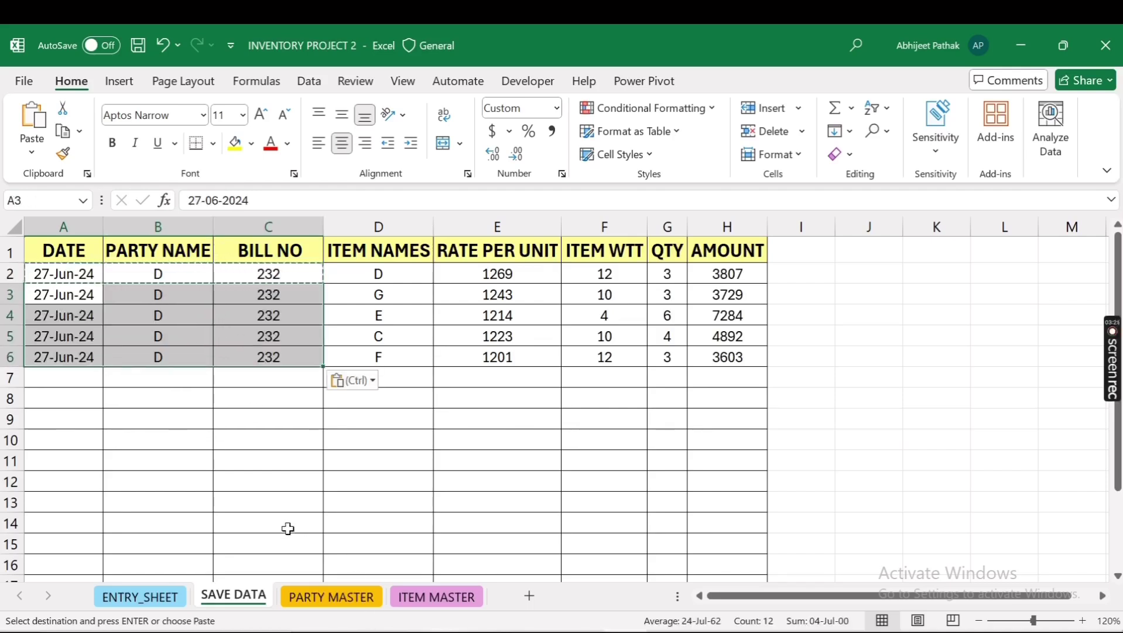
# - Clear the repeated dates and party names in A3:B6 of SAVE DATA
pyautogui.click(180, 274)
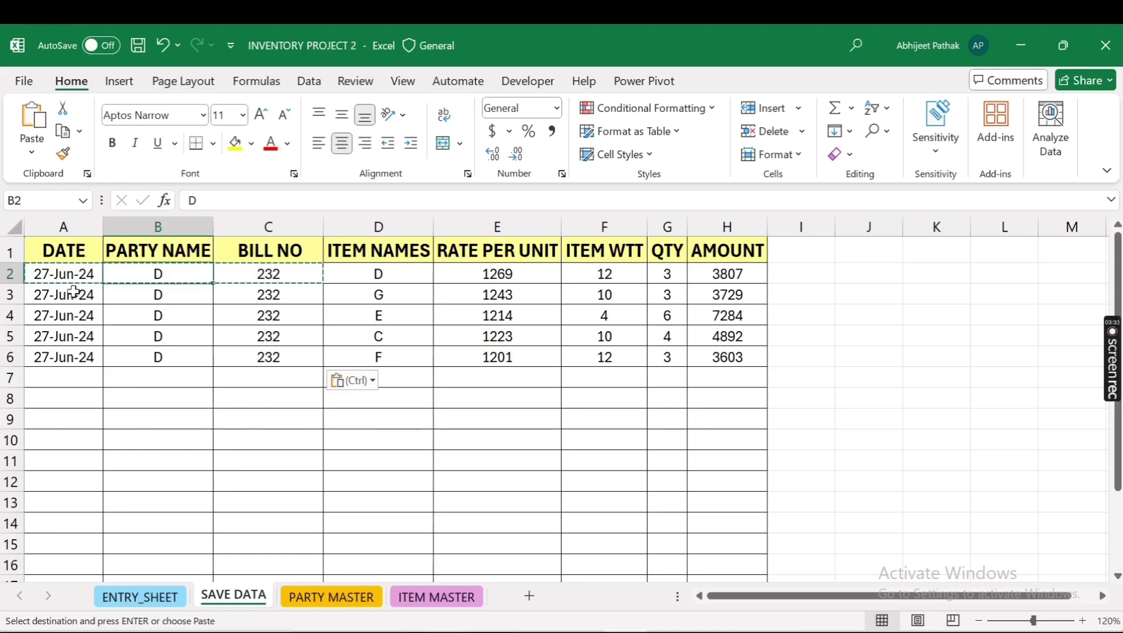
pyautogui.moveTo(74, 291); pyautogui.dragTo(164, 354)
pyautogui.press('Delete')
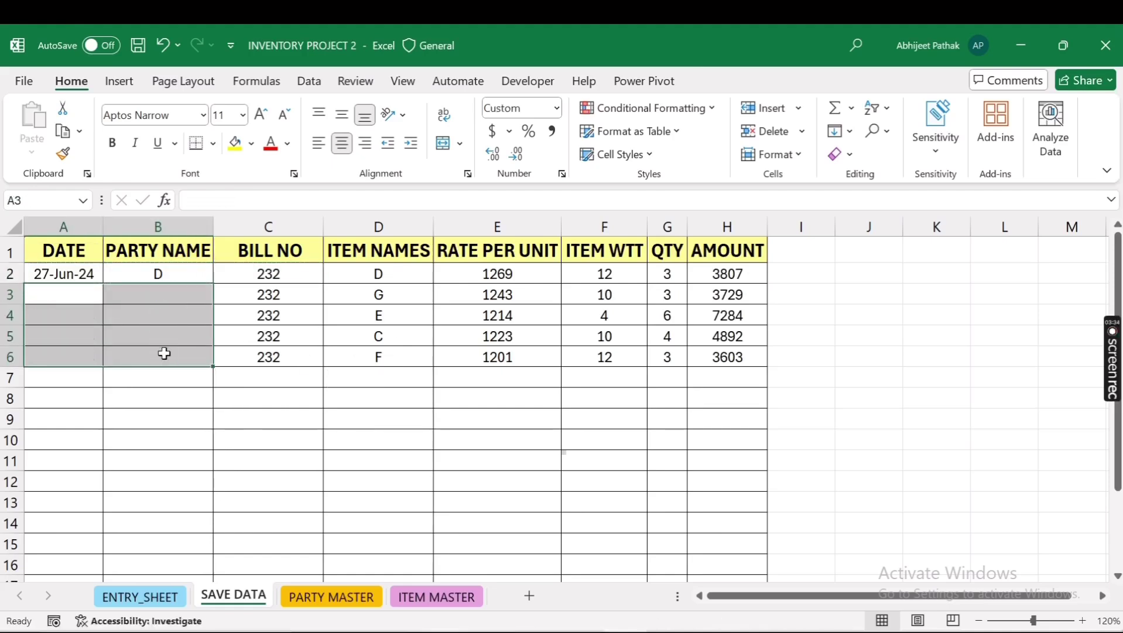
pyautogui.click(141, 294)
pyautogui.moveTo(77, 276); pyautogui.dragTo(151, 270)
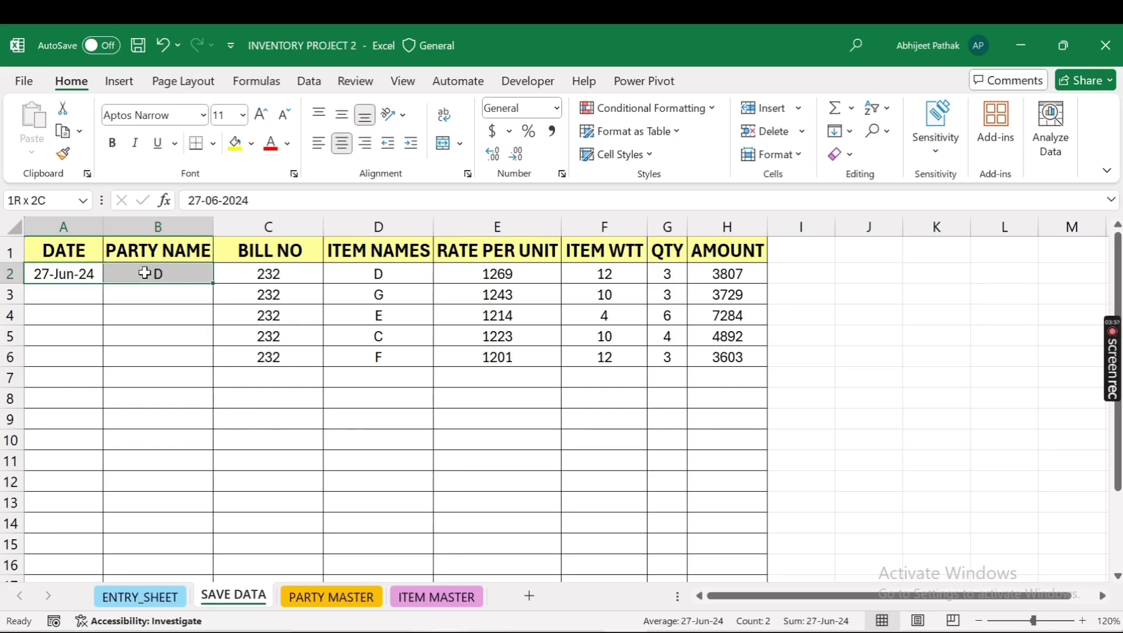
pyautogui.click(180, 351)
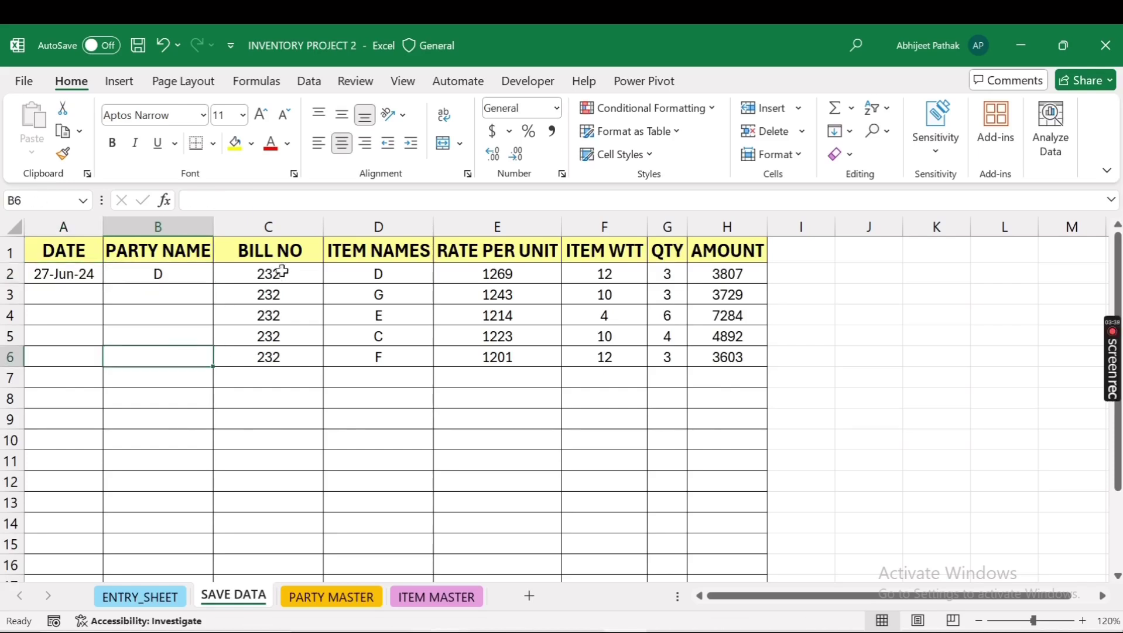
pyautogui.moveTo(282, 270); pyautogui.dragTo(275, 357)
pyautogui.click(276, 381)
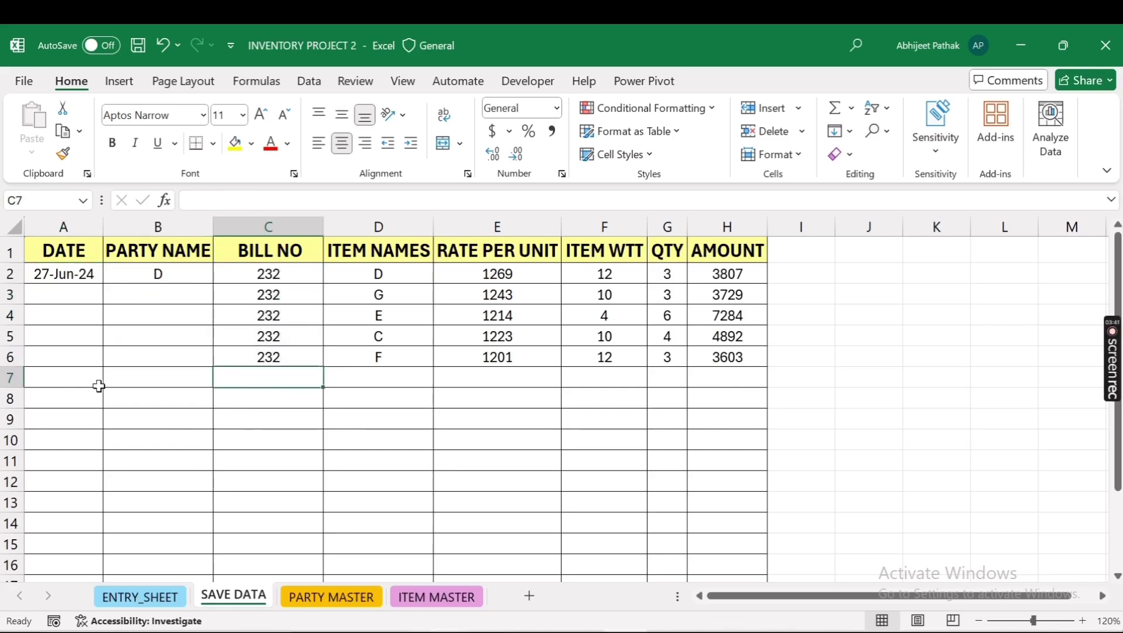
pyautogui.moveTo(94, 384); pyautogui.dragTo(99, 489)
# - Clear the date and party name in A2:B2 and the bill and item data in C2:H6 of SAVE DATA
pyautogui.moveTo(78, 279); pyautogui.dragTo(155, 277)
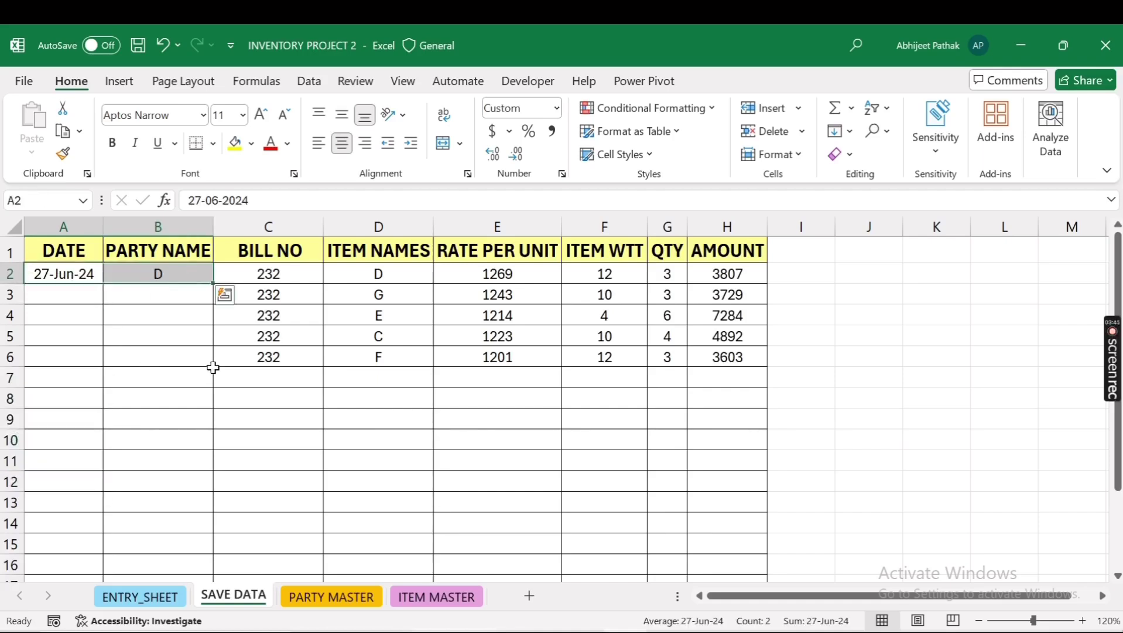
pyautogui.press('Delete')
pyautogui.press('Right')
pyautogui.press('Right')
pyautogui.hotkey('ctrl', 'shift', 'Down')
pyautogui.hotkey('ctrl', 'shift', 'Right')
pyautogui.press('Delete')
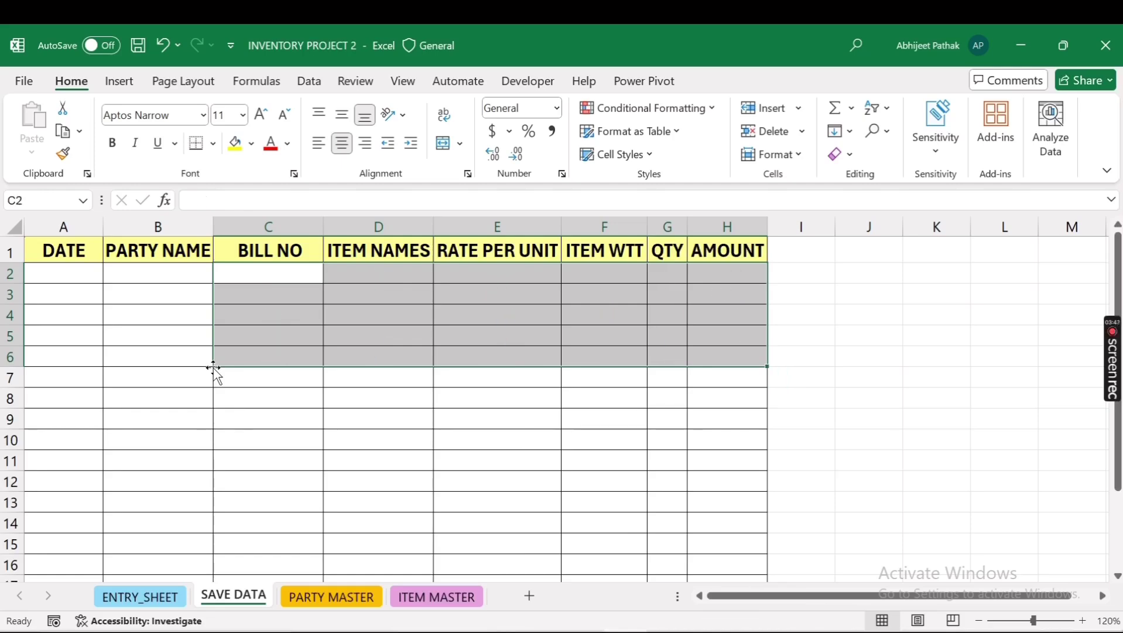
pyautogui.click(80, 277)
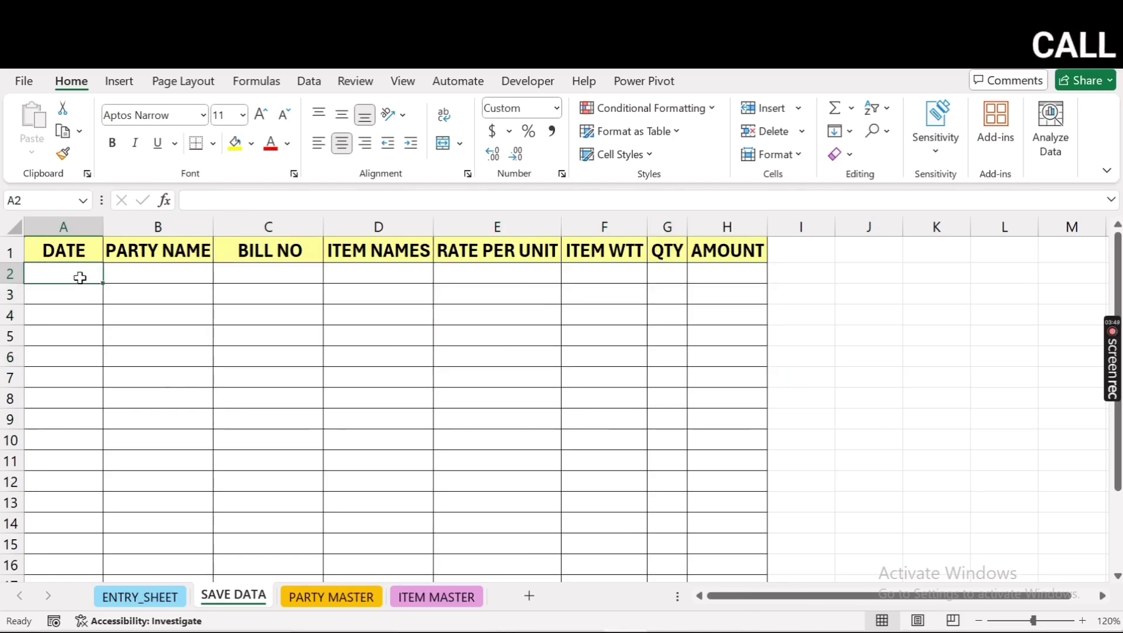
# - Return to ENTRY_SHEET, view the Record Macro settings and dismiss them without recording
pyautogui.click(144, 596)
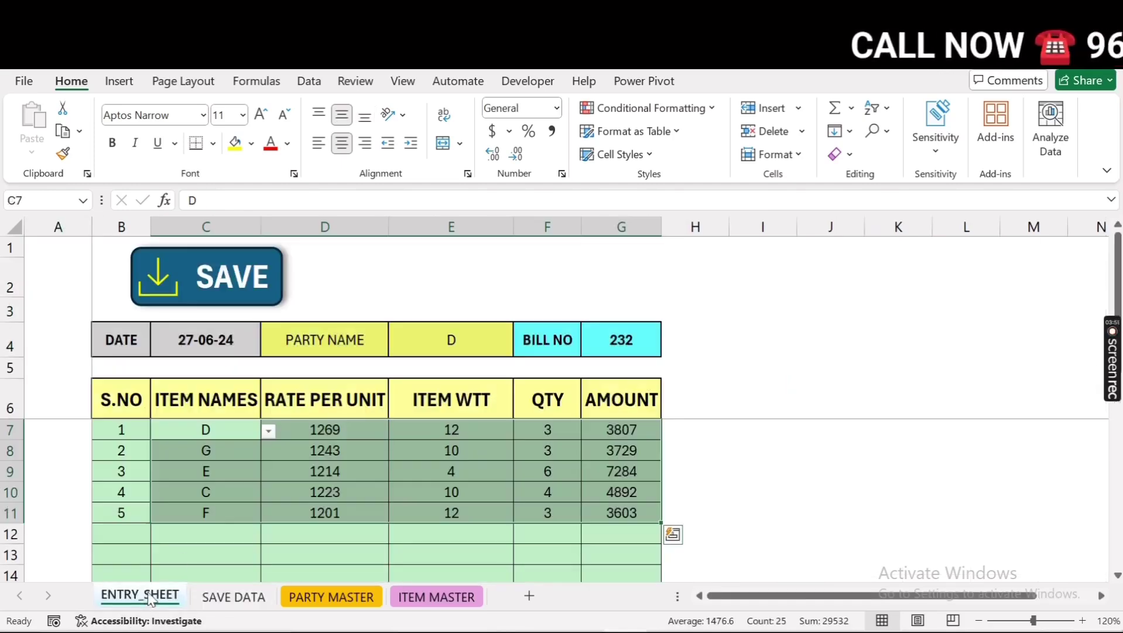
pyautogui.click(216, 430)
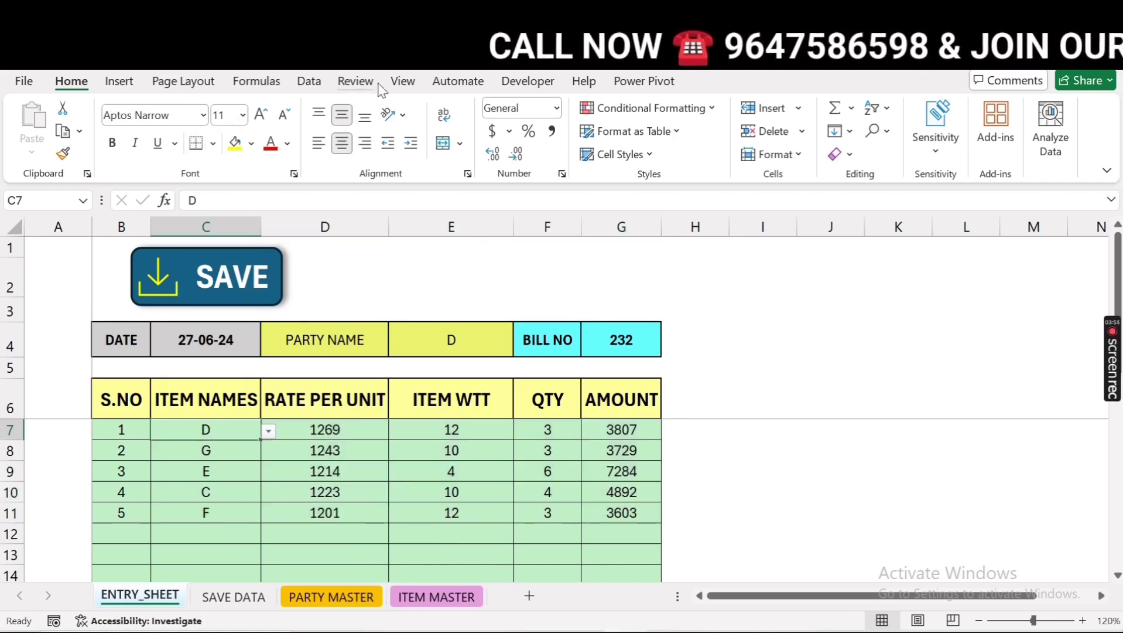
pyautogui.click(528, 80)
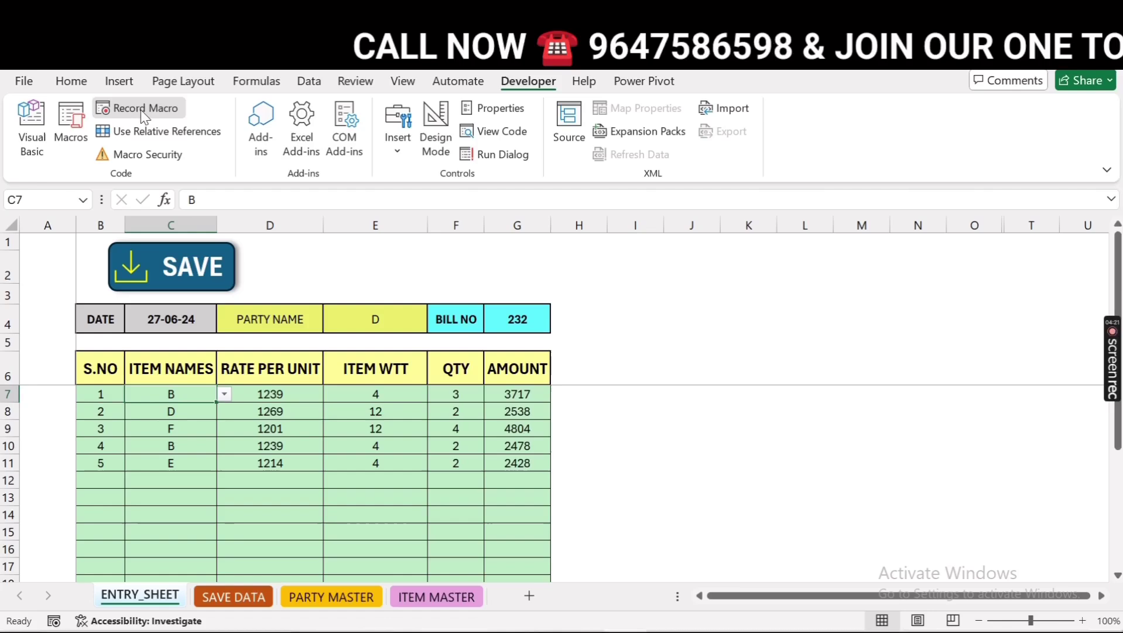
pyautogui.click(141, 109)
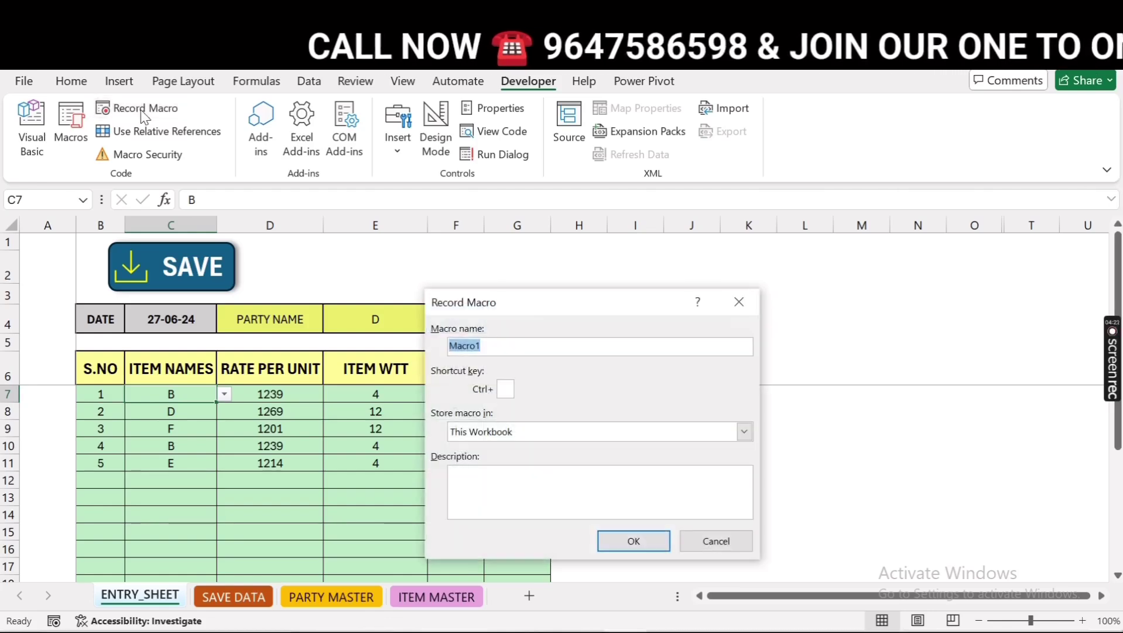
pyautogui.click(737, 302)
# - View the Customize Ribbon settings in the Excel options
pyautogui.click(26, 83)
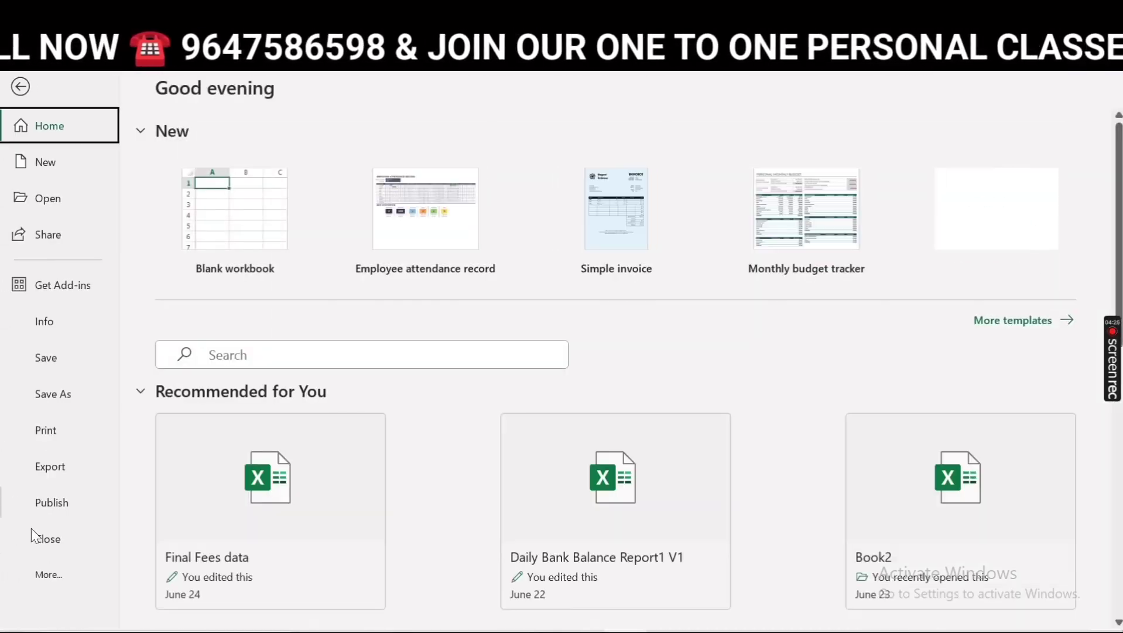
pyautogui.click(56, 574)
pyautogui.click(144, 577)
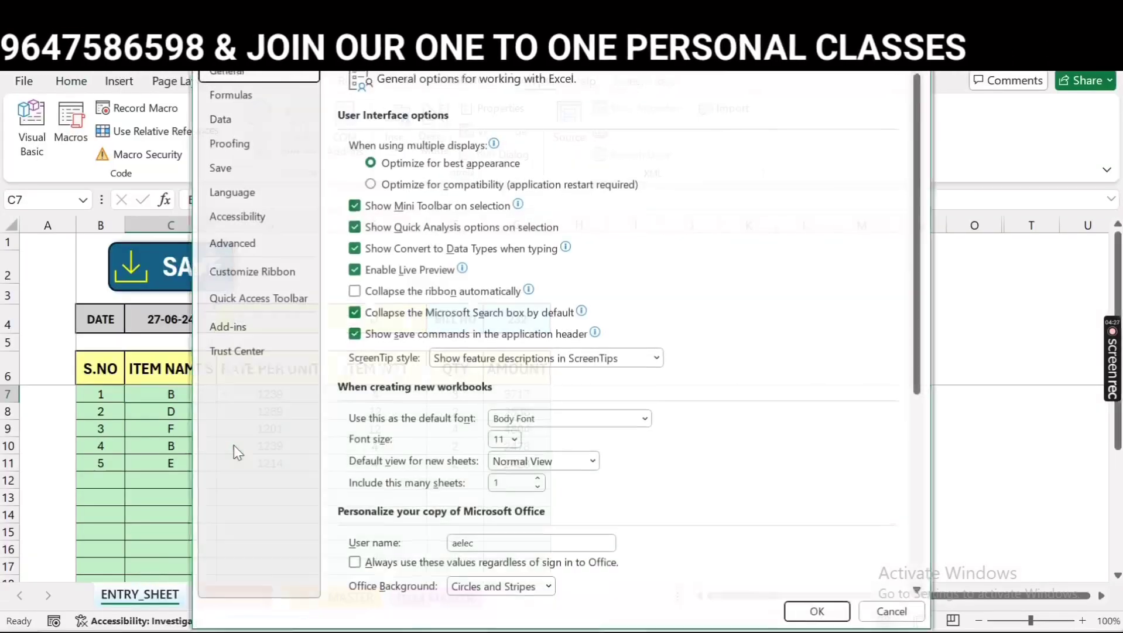
pyautogui.click(267, 273)
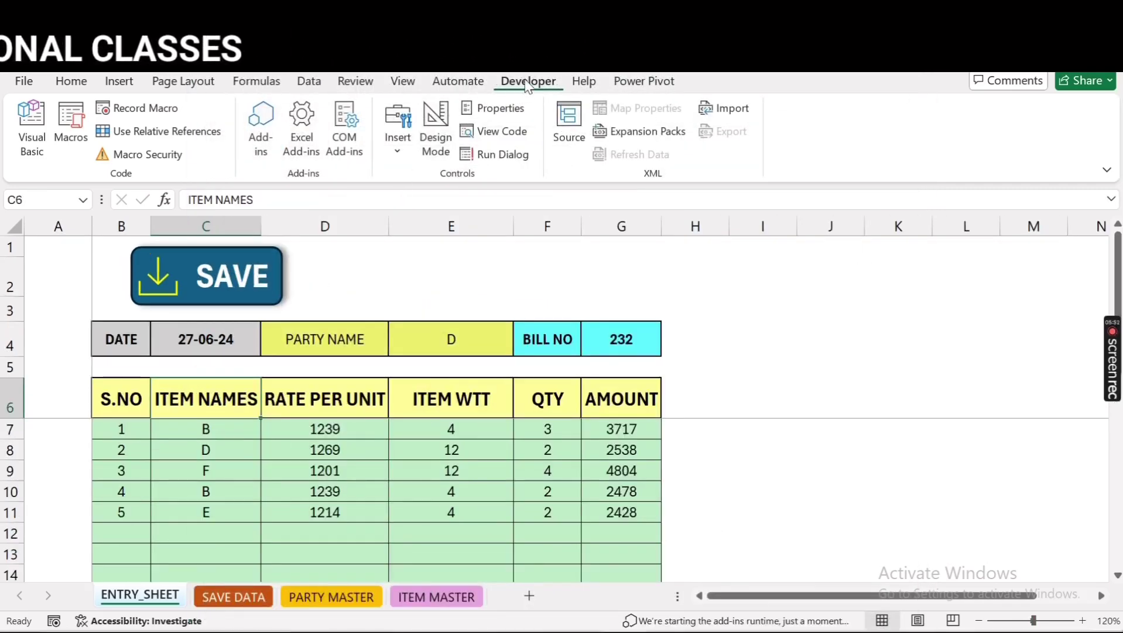
# - Start recording a macro named SAVE, stored in This Workbook
pyautogui.click(135, 108)
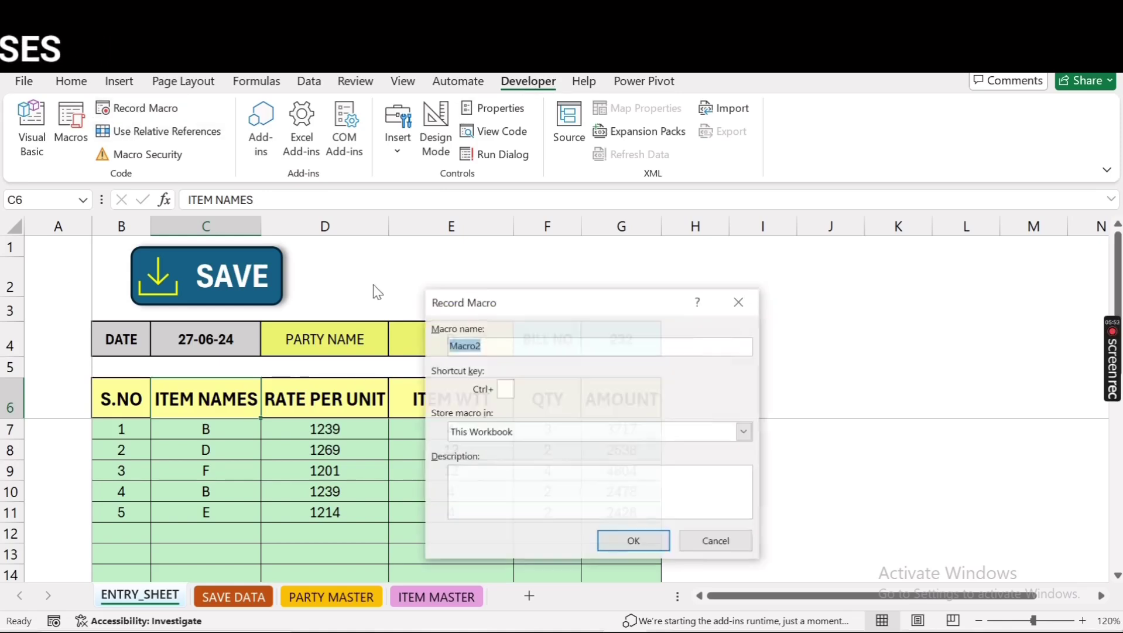
pyautogui.write('SAVE')
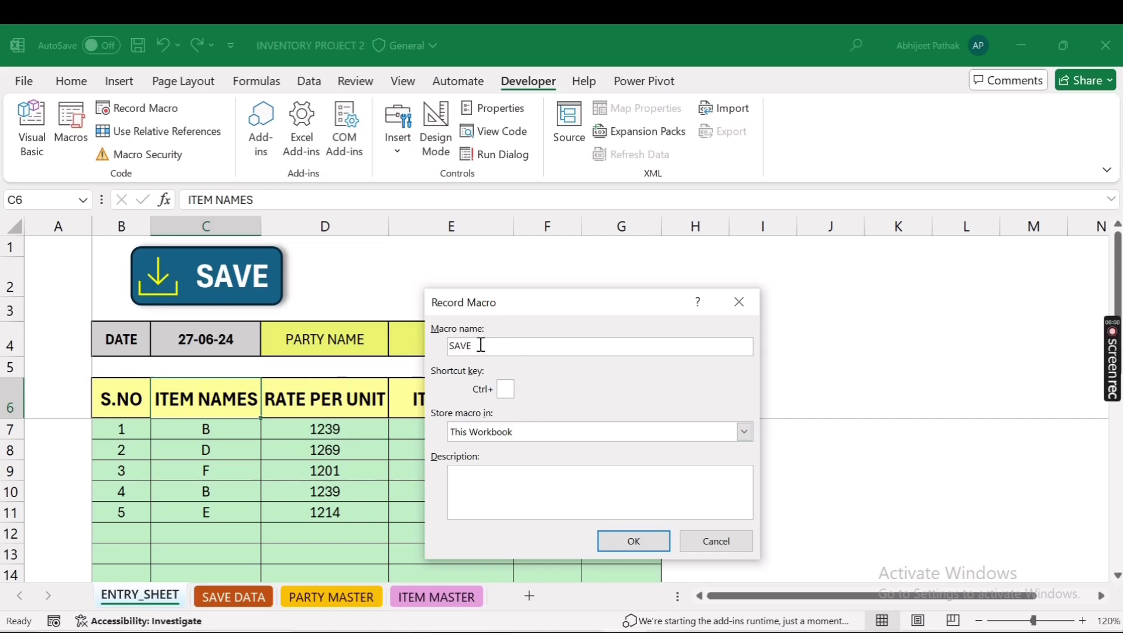
pyautogui.click(634, 542)
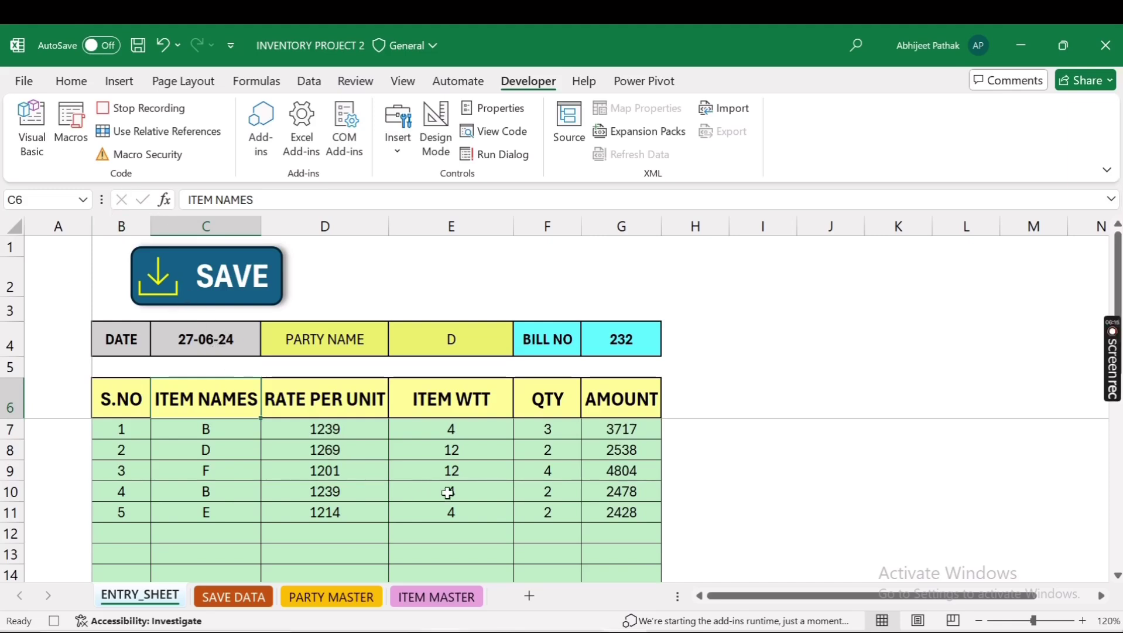
# - Copy the date in C4 of ENTRY_SHEET, enable relative references and paste it as values into A2 of SAVE DATA
pyautogui.click(218, 337)
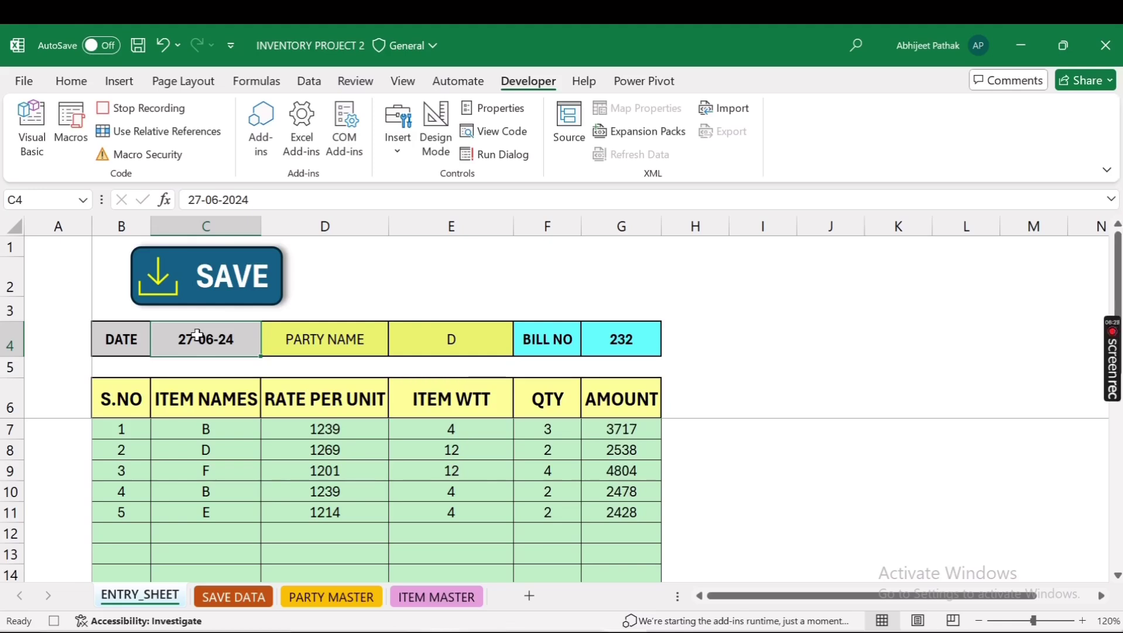
pyautogui.hotkey('ctrl', 'c')
pyautogui.click(167, 133)
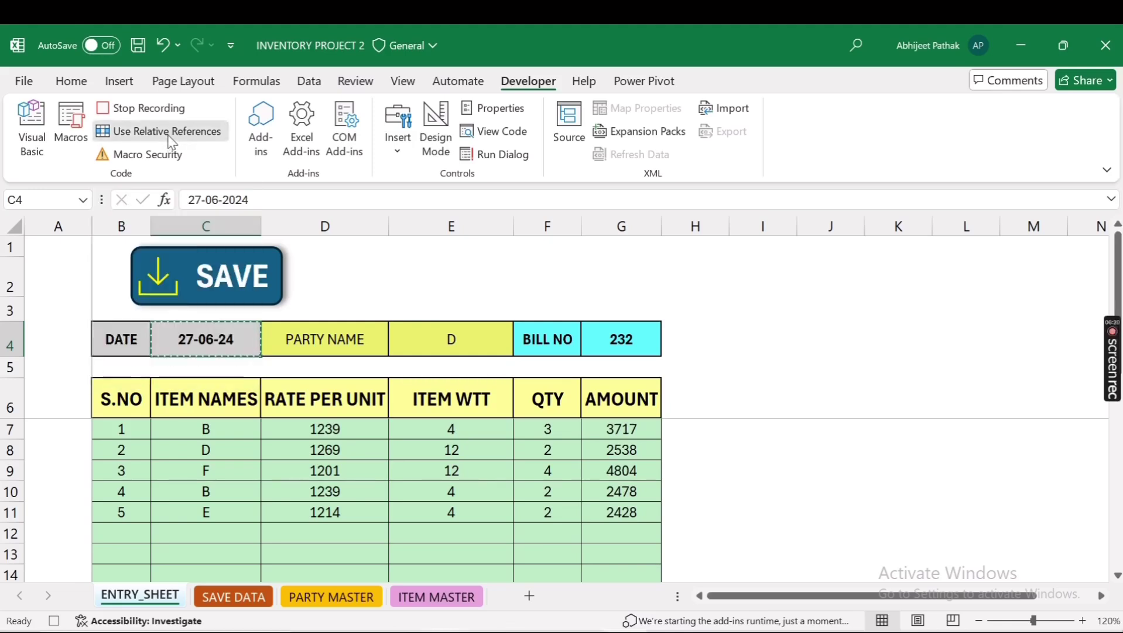
pyautogui.click(243, 602)
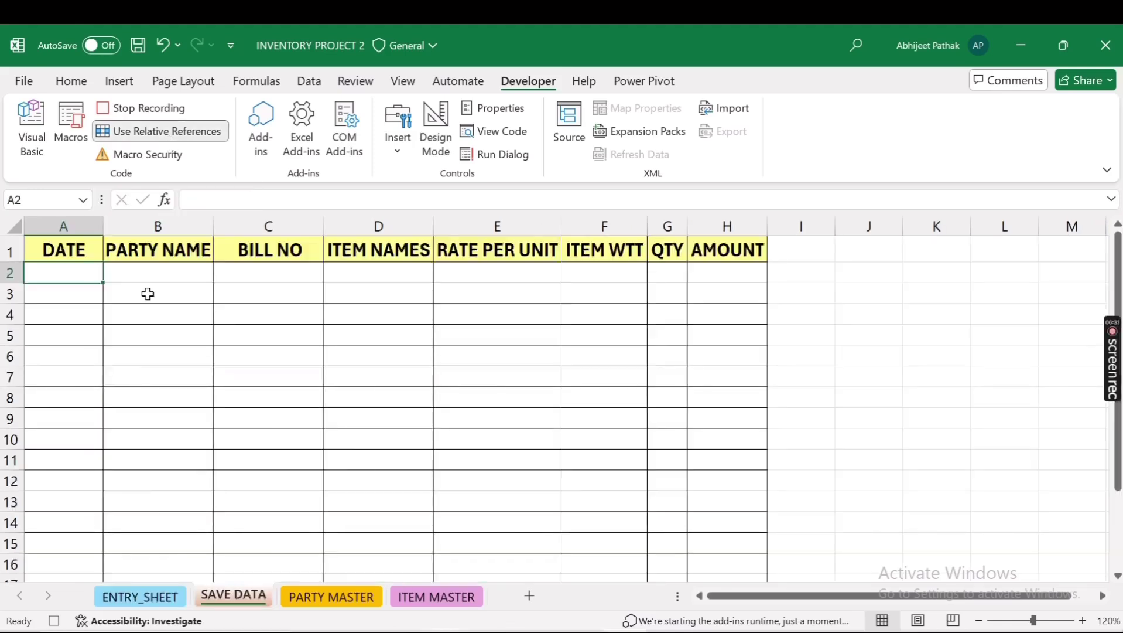
pyautogui.rightClick(83, 270)
pyautogui.click(143, 250)
pyautogui.click(40, 214)
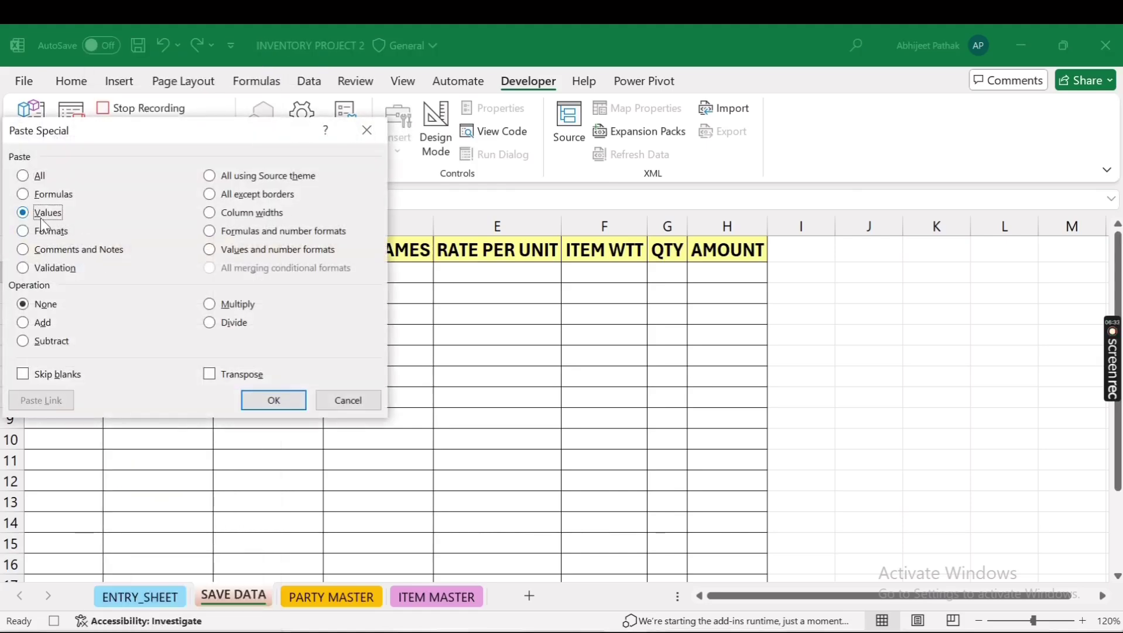
pyautogui.click(255, 401)
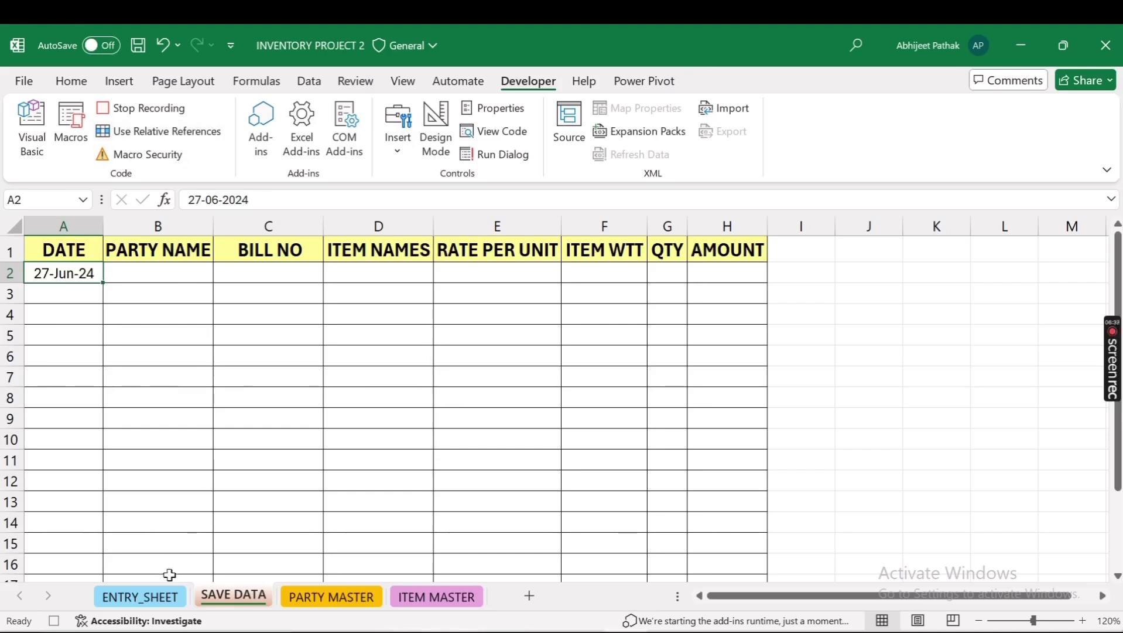
# - Copy the party name in E4 of ENTRY_SHEET and, with relative references on, paste it as values into B2 of SAVE DATA
pyautogui.click(140, 596)
pyautogui.click(434, 342)
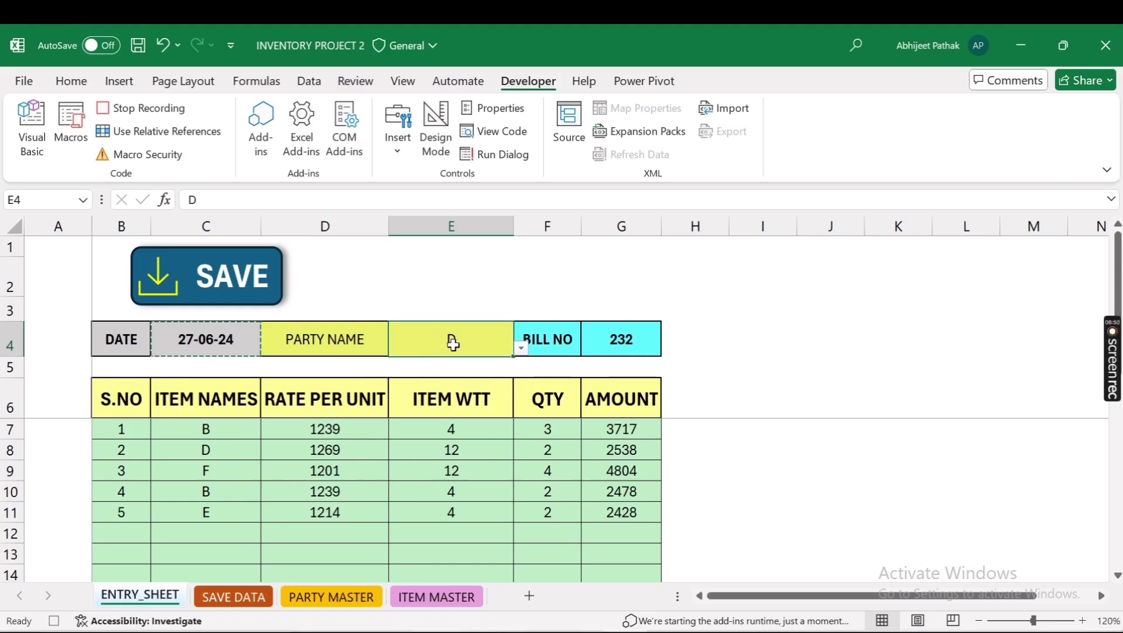
pyautogui.hotkey('ctrl', 'c')
pyautogui.click(167, 130)
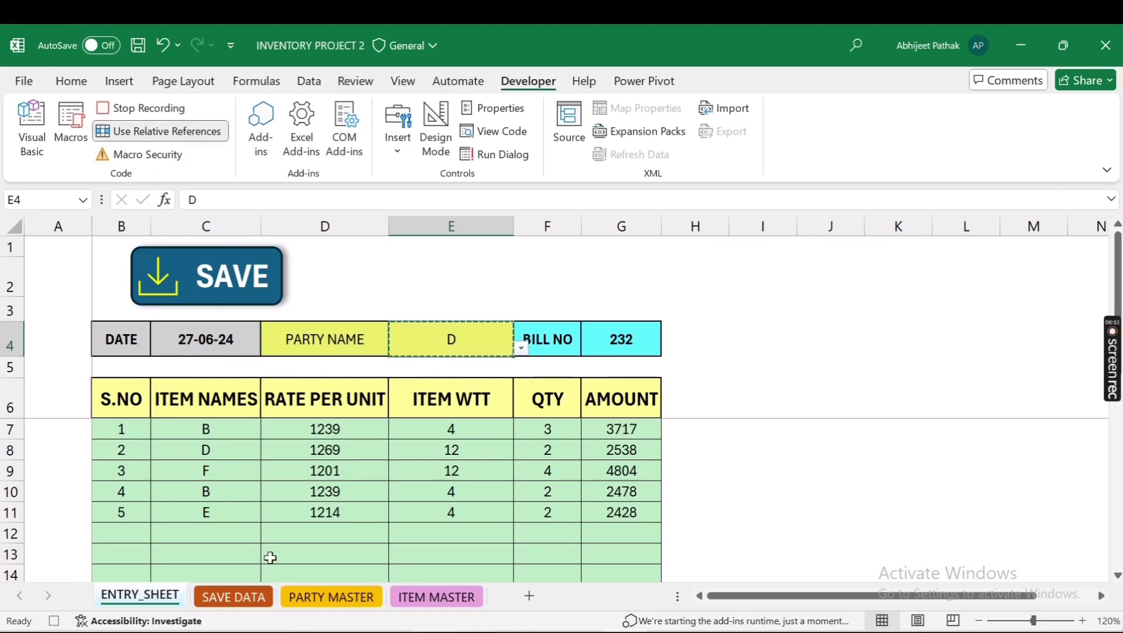
pyautogui.click(234, 596)
pyautogui.click(166, 272)
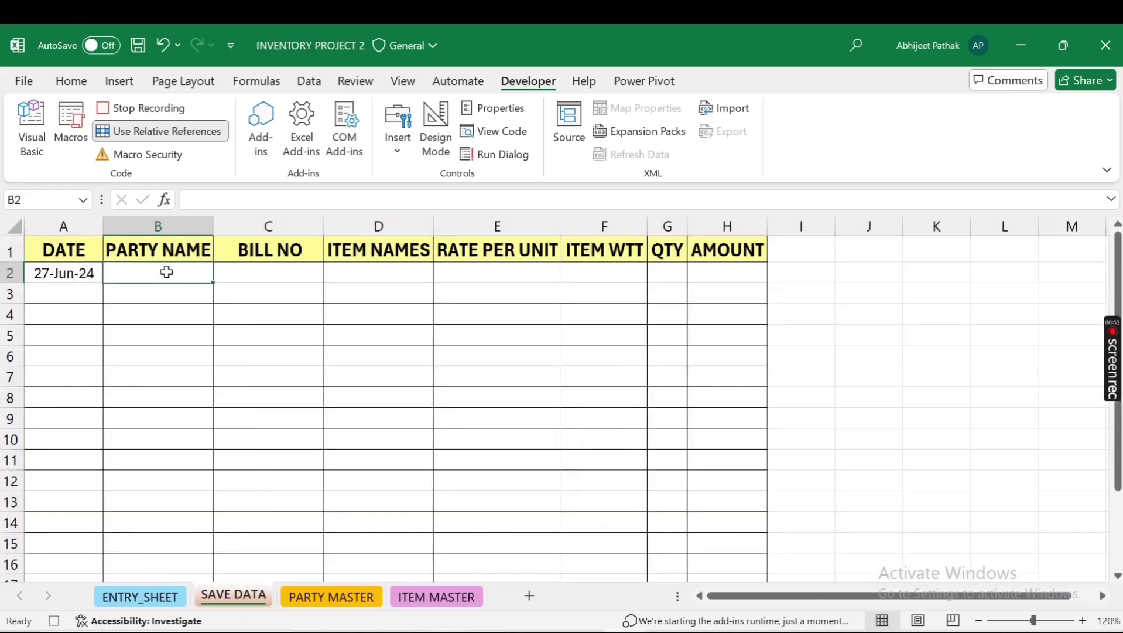
pyautogui.rightClick(167, 271)
pyautogui.click(231, 244)
pyautogui.click(68, 214)
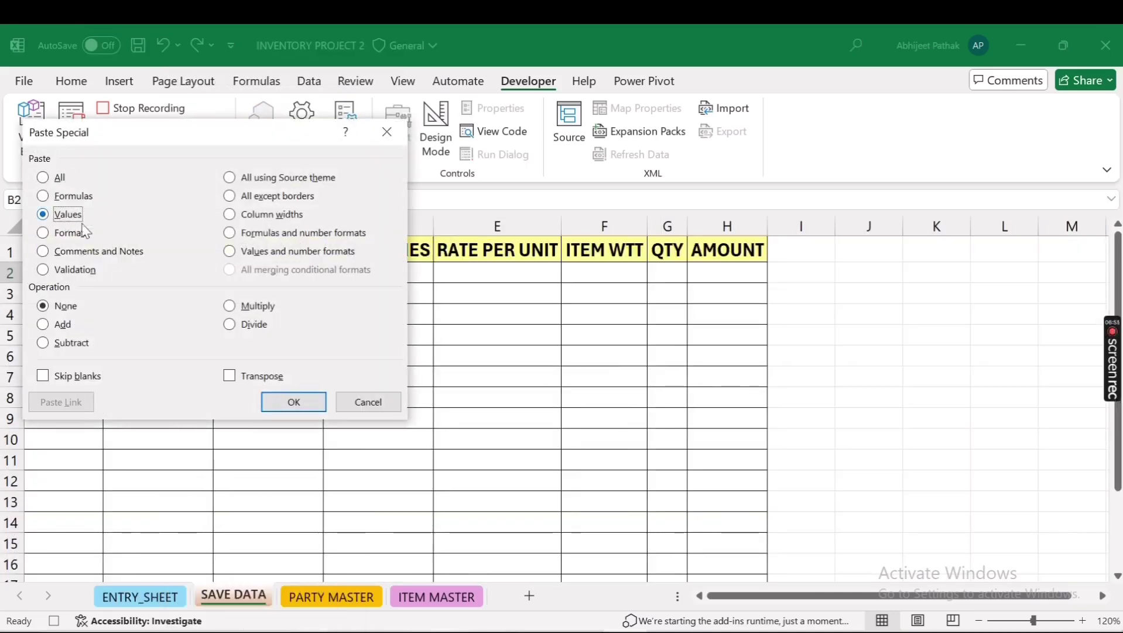
pyautogui.click(294, 402)
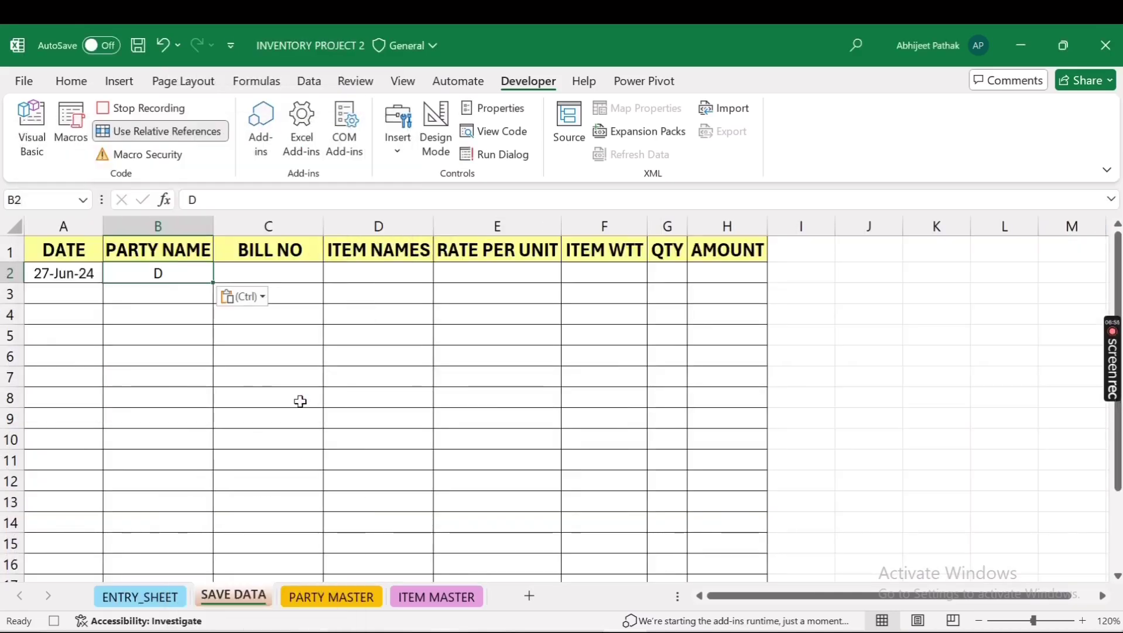
# - With relative references off, copy the bill number in G4 of ENTRY_SHEET, then paste it as values into C2 of SAVE DATA with them on
pyautogui.click(177, 132)
pyautogui.click(167, 597)
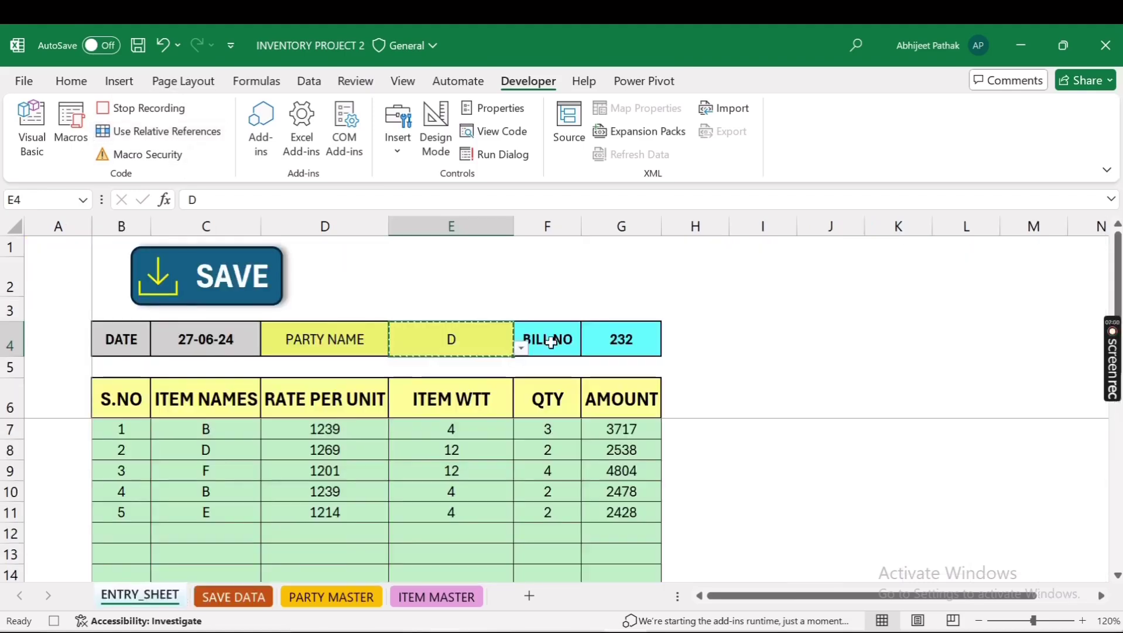
pyautogui.click(614, 338)
pyautogui.hotkey('ctrl', 'c')
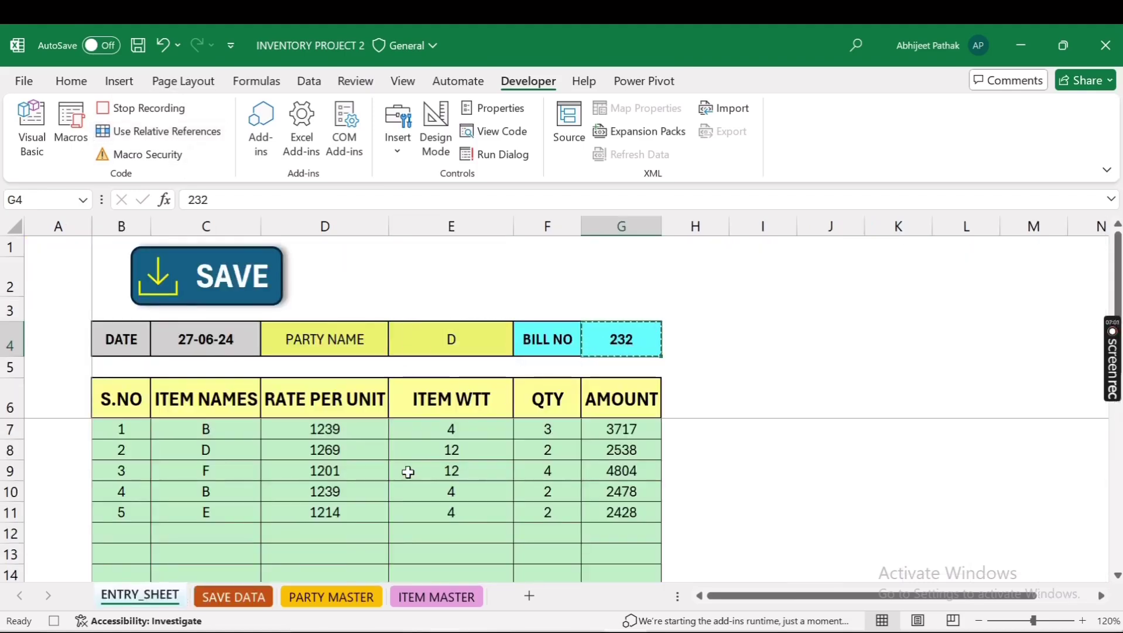
pyautogui.click(193, 133)
pyautogui.click(249, 596)
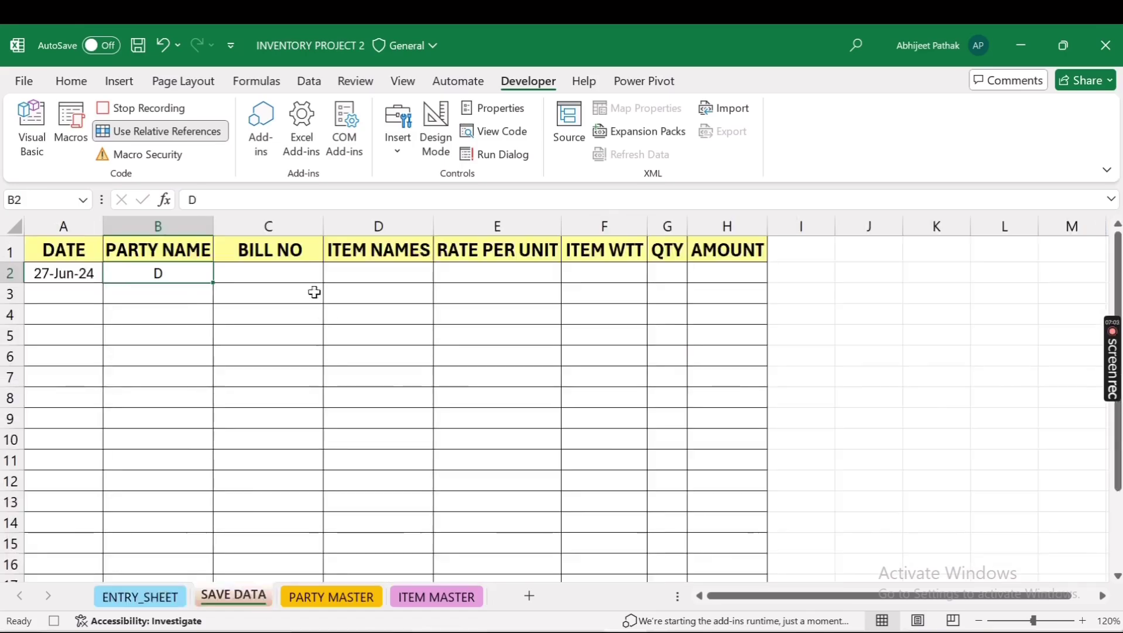
pyautogui.click(275, 270)
pyautogui.rightClick(276, 271)
pyautogui.click(348, 253)
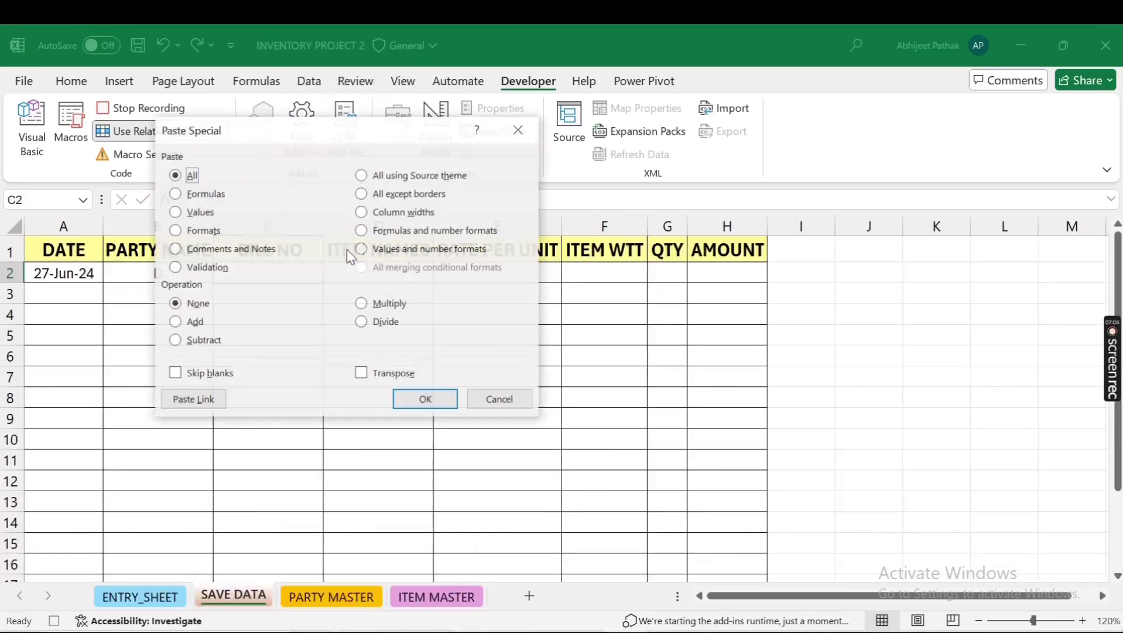
pyautogui.click(199, 212)
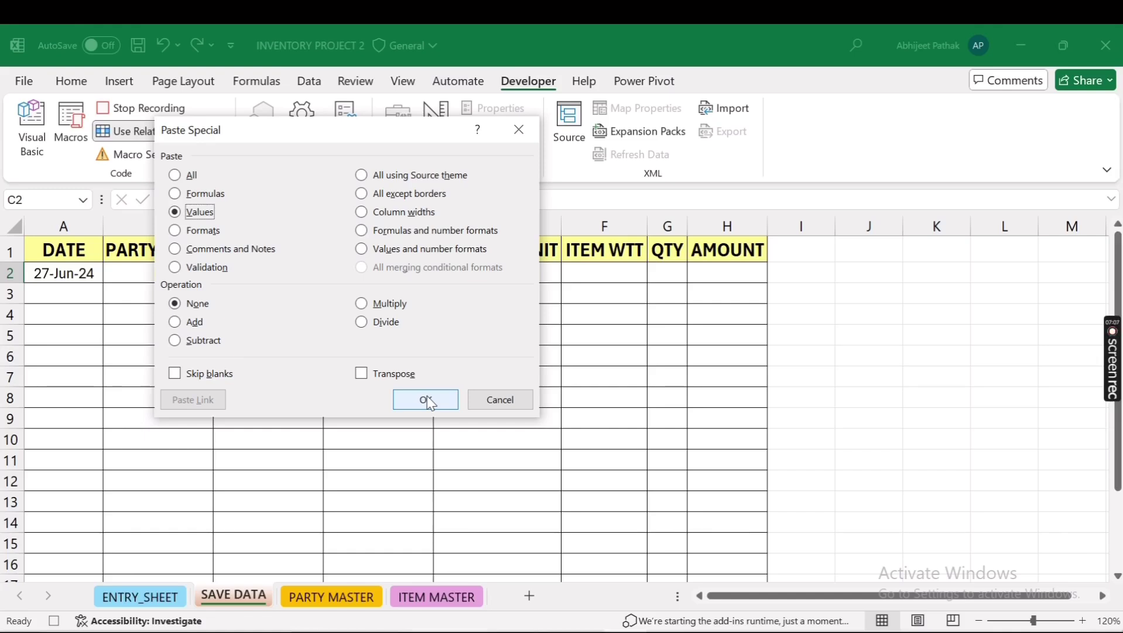
pyautogui.click(427, 400)
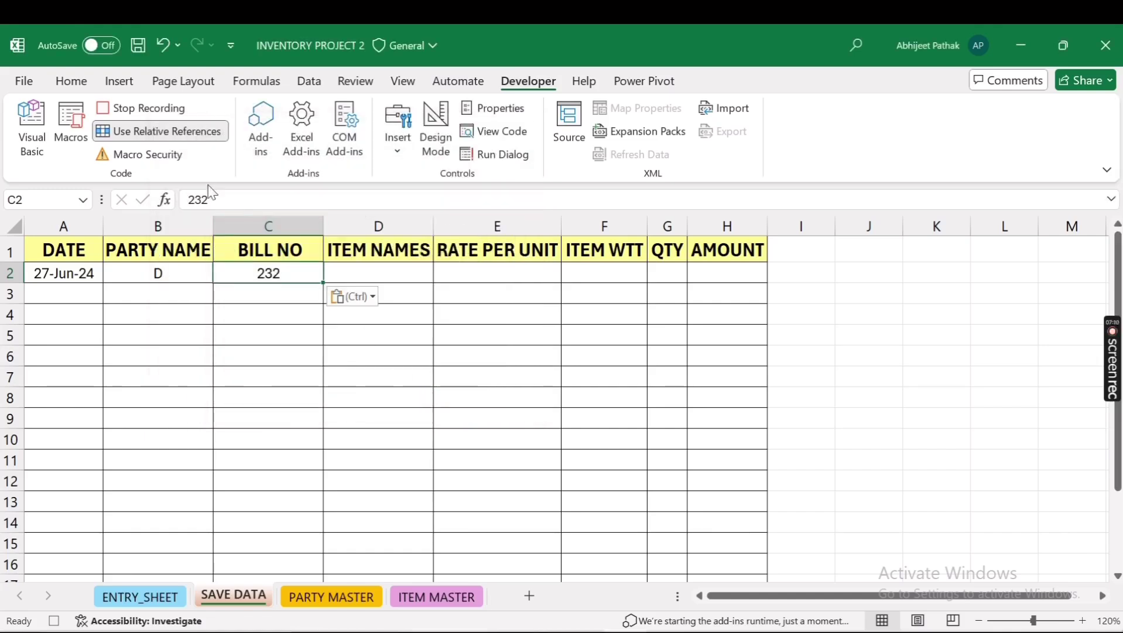
# - Turn off relative references and copy the filled item rows C7:G11 of ENTRY_SHEET
pyautogui.click(170, 131)
pyautogui.click(140, 596)
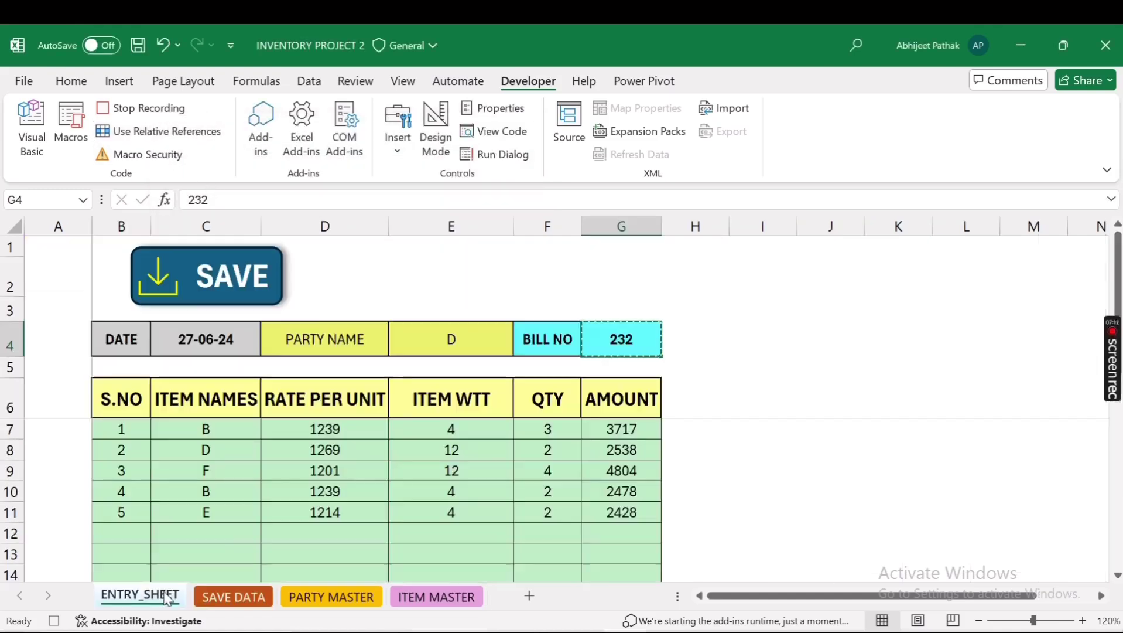
pyautogui.click(222, 425)
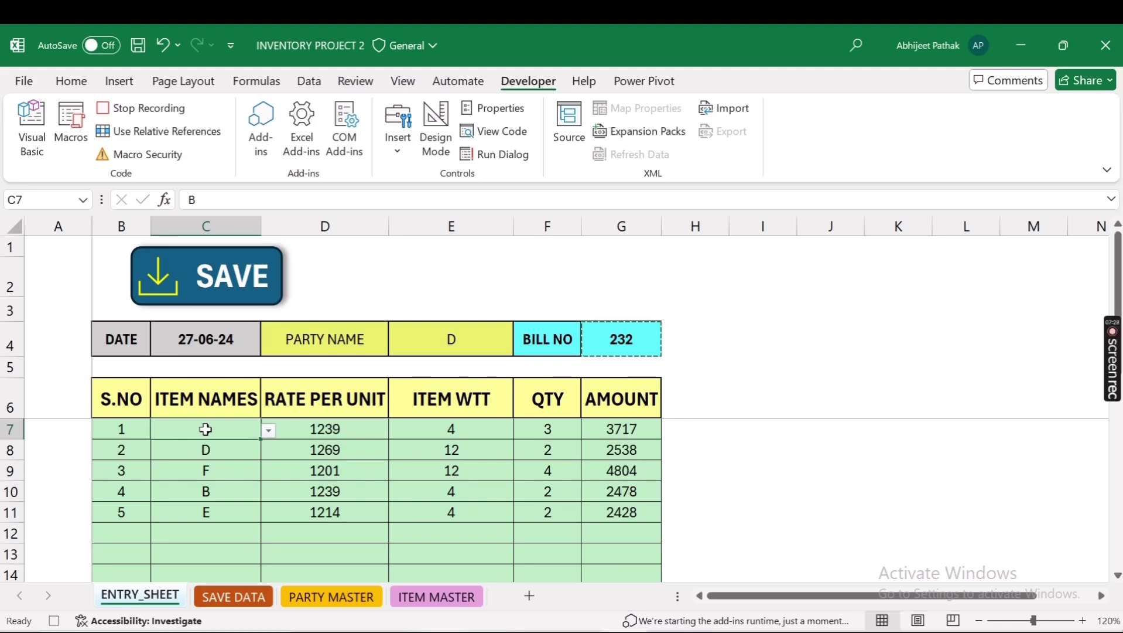
pyautogui.hotkey('ctrl', 'shift', 'Right')
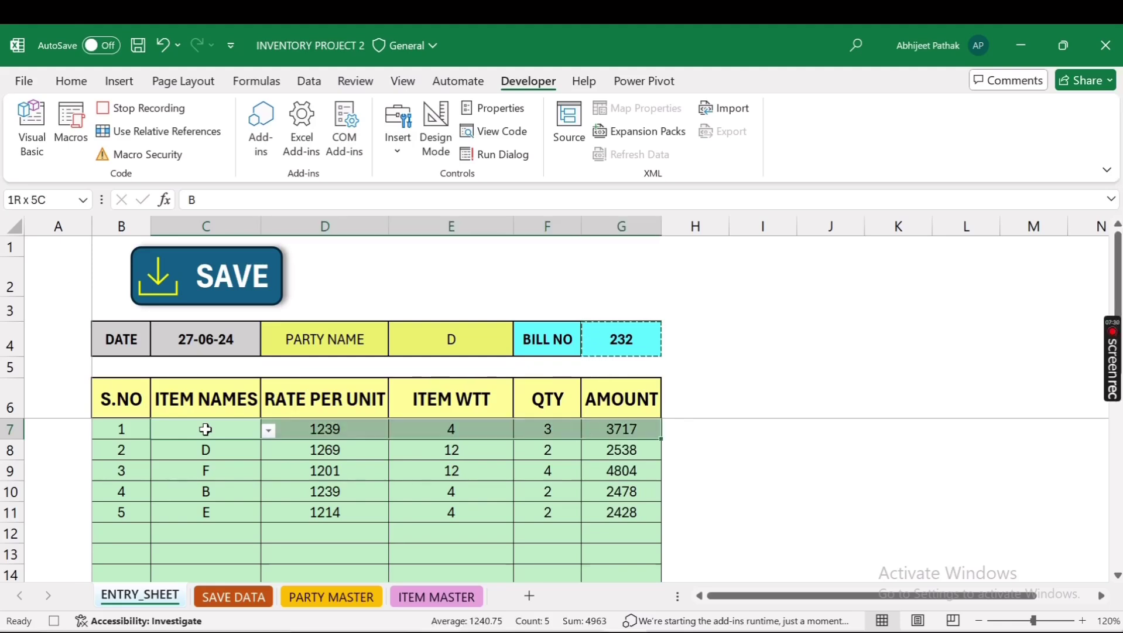
pyautogui.hotkey('ctrl', 'shift', 'Down')
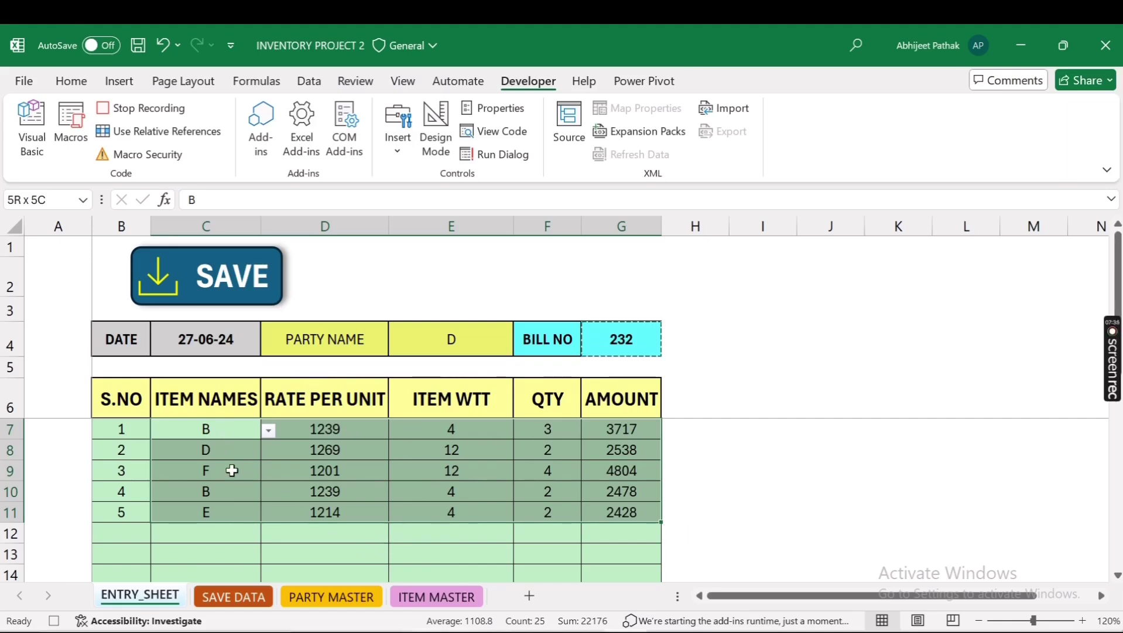
pyautogui.hotkey('ctrl', 'c')
# - Turn on relative references and paste the copied item rows as values starting at D2 of SAVE DATA
pyautogui.click(221, 131)
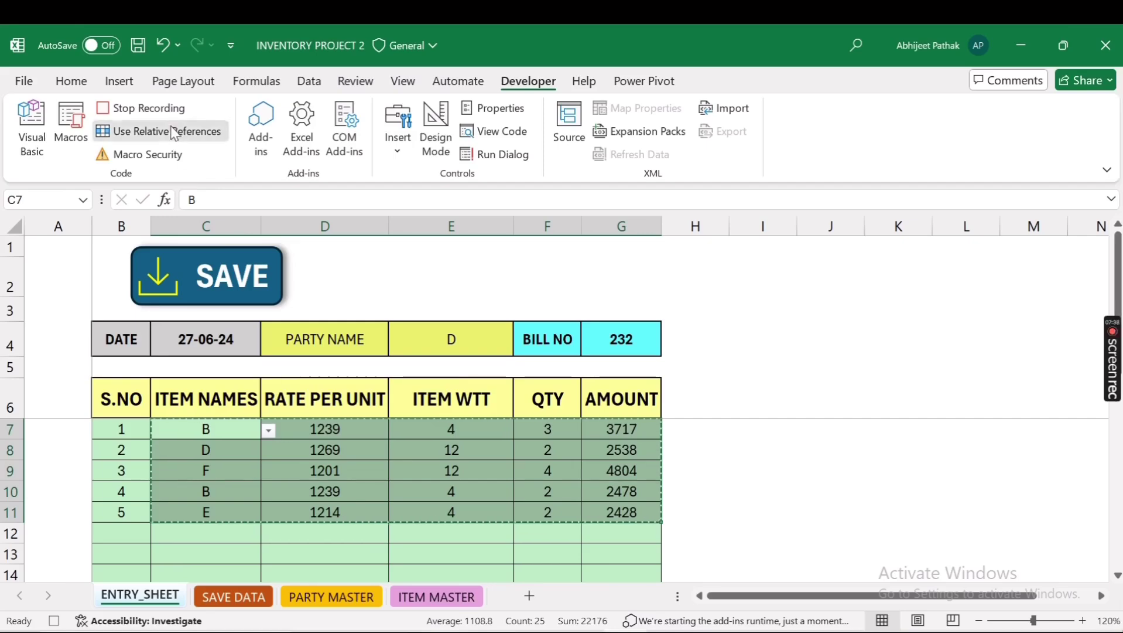
pyautogui.click(233, 597)
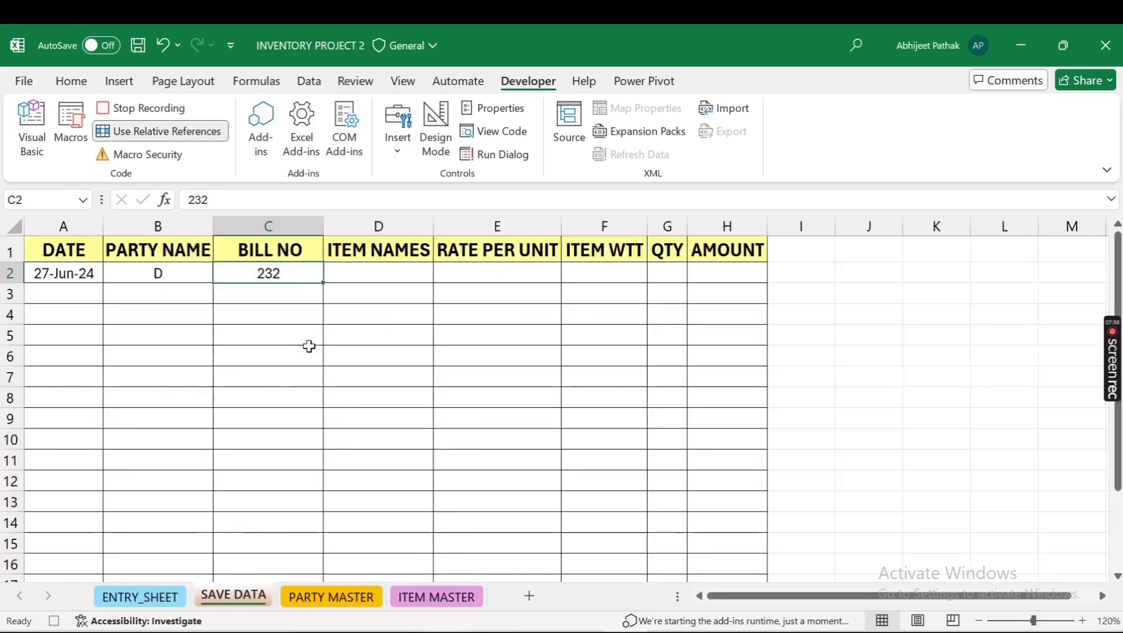
pyautogui.click(380, 273)
pyautogui.rightClick(380, 273)
pyautogui.click(432, 247)
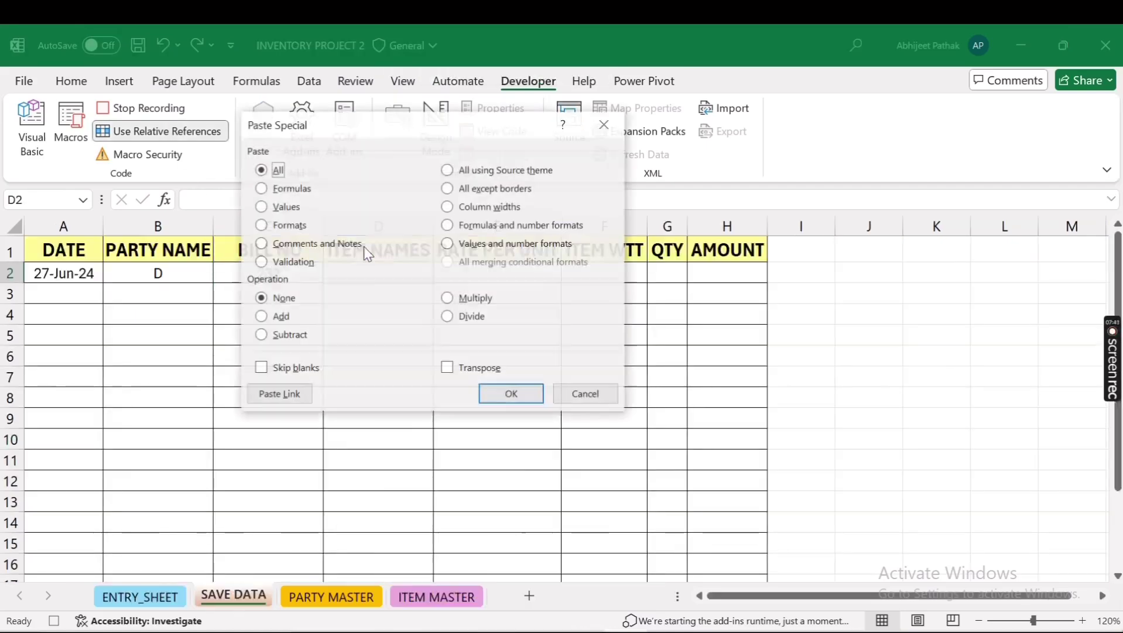
pyautogui.click(284, 206)
pyautogui.click(511, 393)
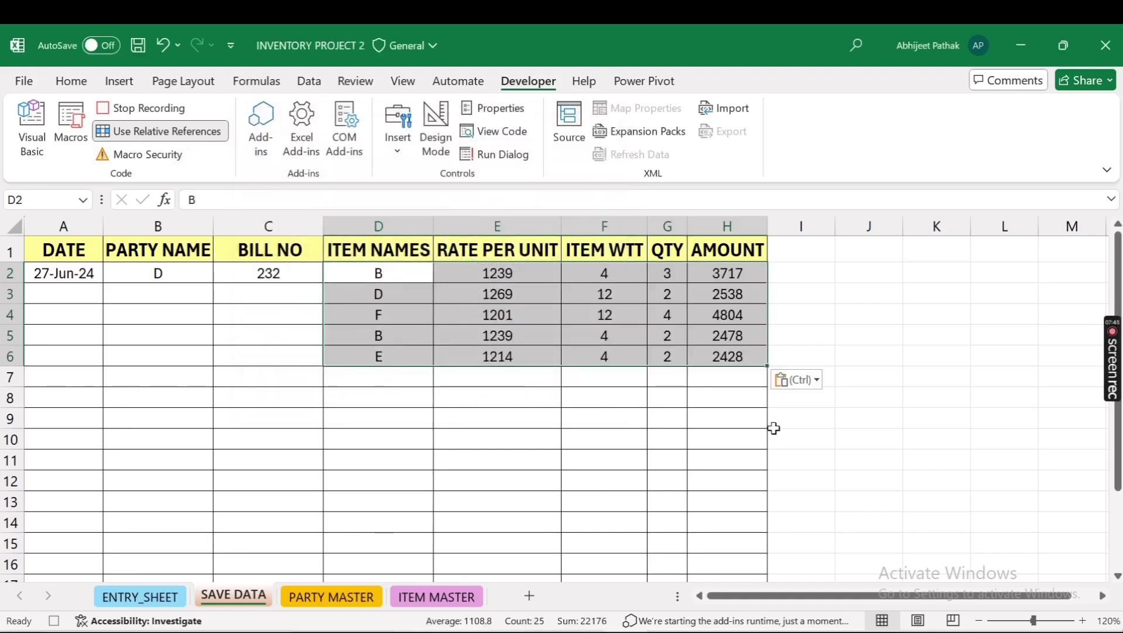
# - Go to the last item row, return up column A to the date and copy A2:C2 of SAVE DATA
pyautogui.hotkey('ctrl', 'Down')
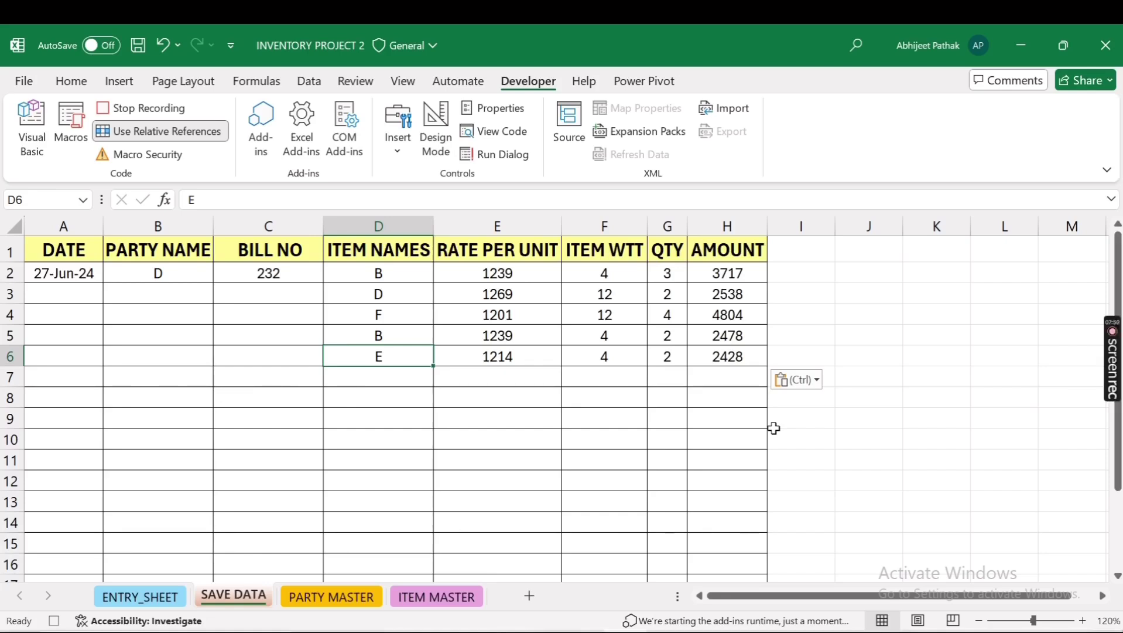
pyautogui.press('Home')
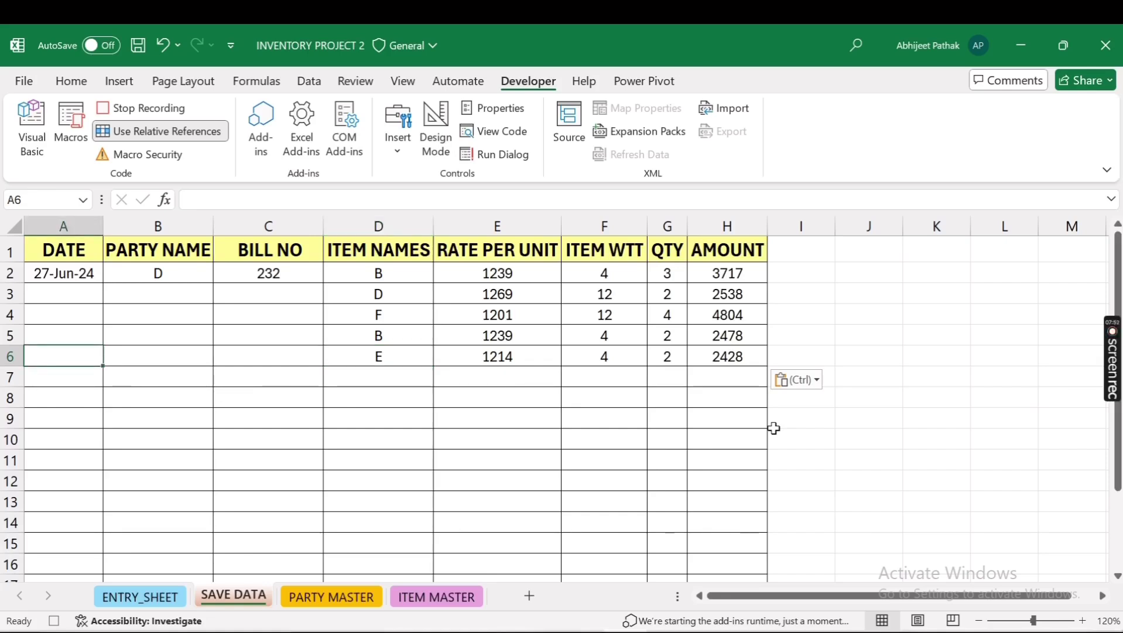
pyautogui.hotkey('ctrl', 'Up')
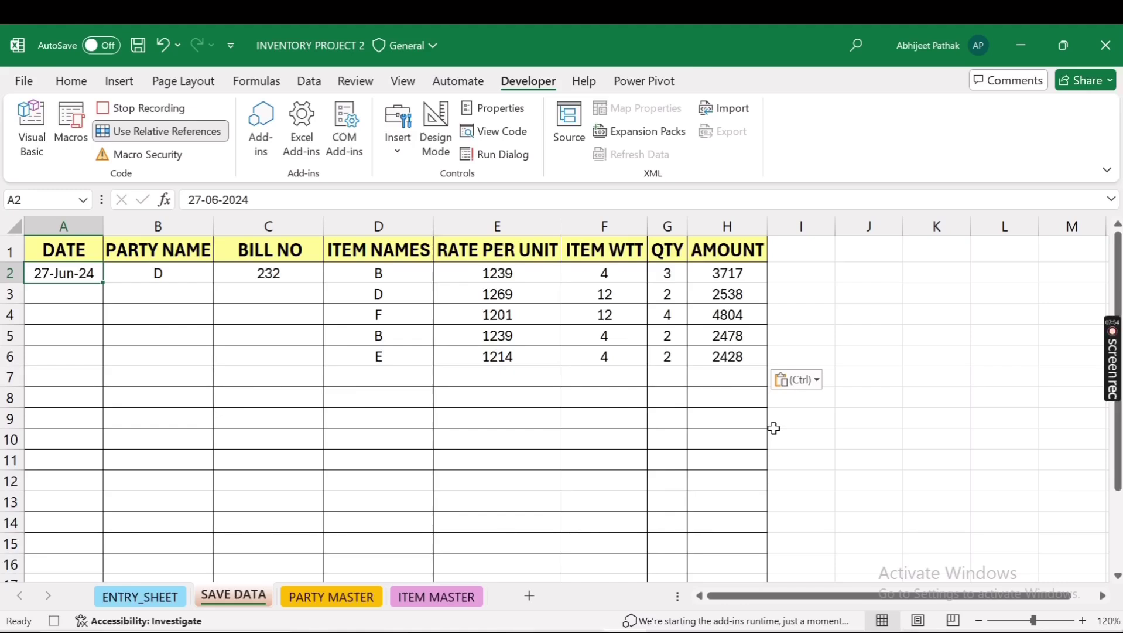
pyautogui.hotkey('shift', 'Right')
pyautogui.hotkey('shift', 'Right')
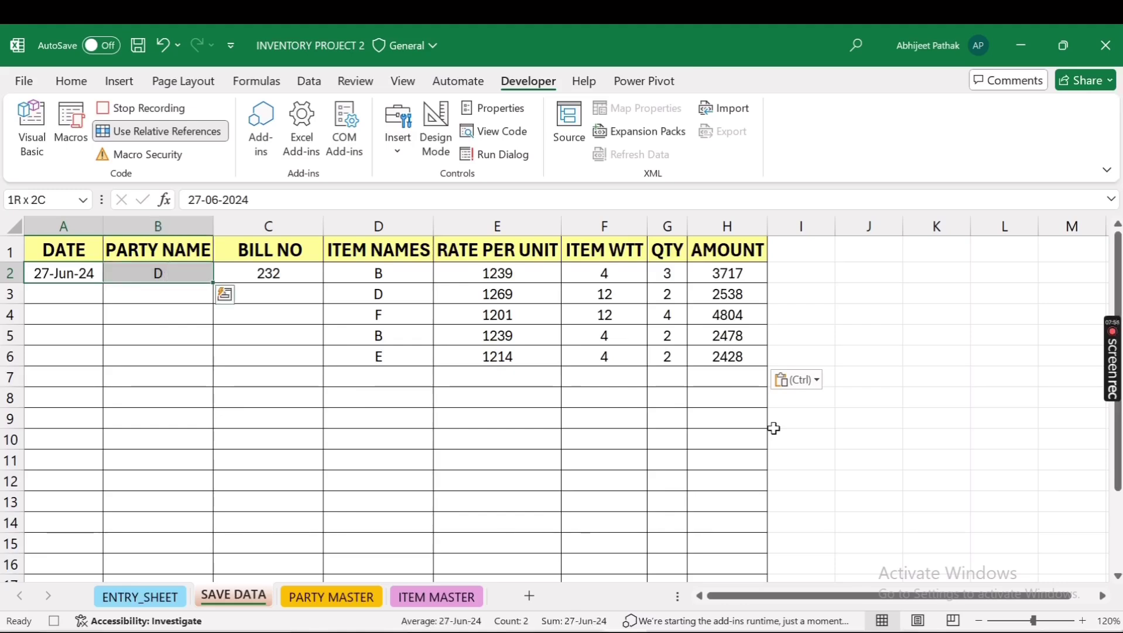
pyautogui.hotkey('ctrl', 'c')
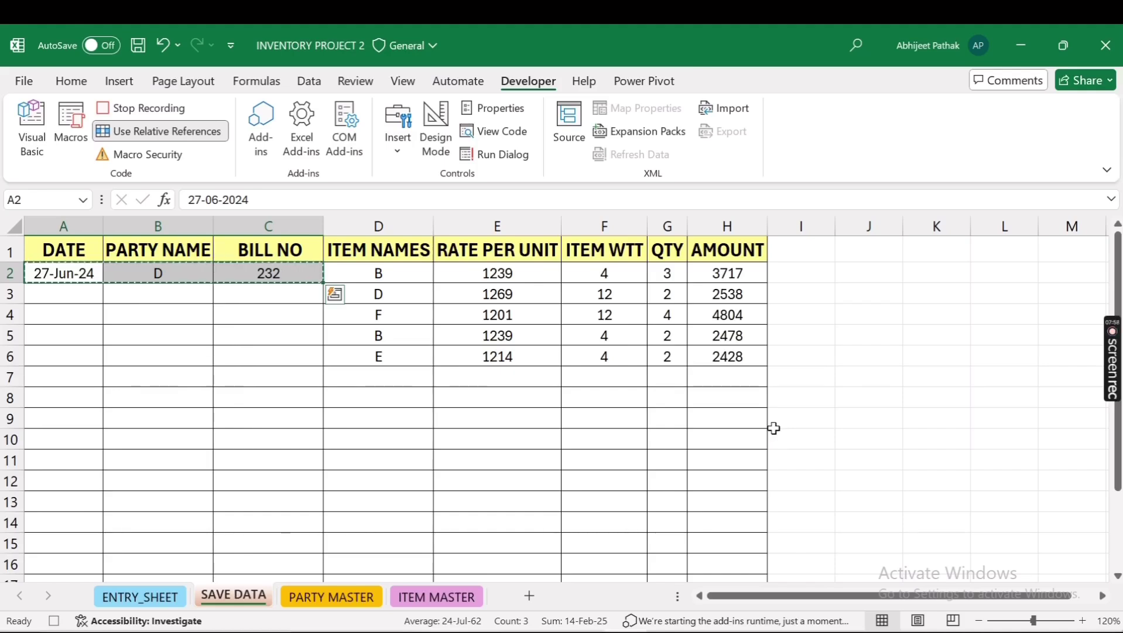
# - Select column A of SAVE DATA from the last item row up to row 2 and paste the copied date, party name and bill number
pyautogui.press('Right')
pyautogui.press('Right')
pyautogui.press('Right')
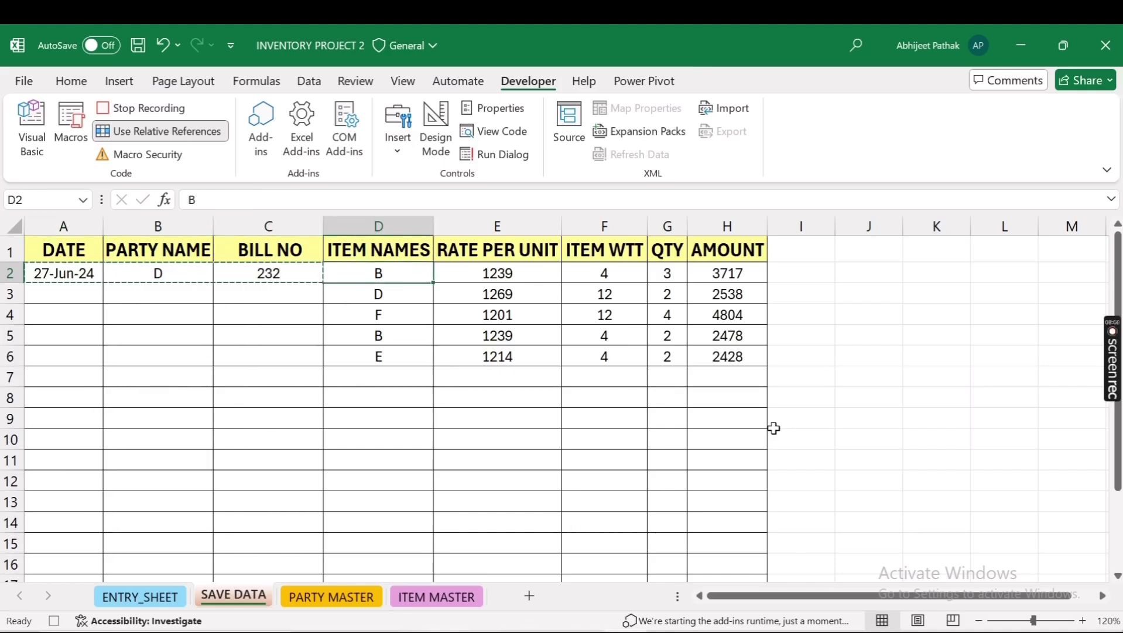
pyautogui.hotkey('ctrl', 'Down')
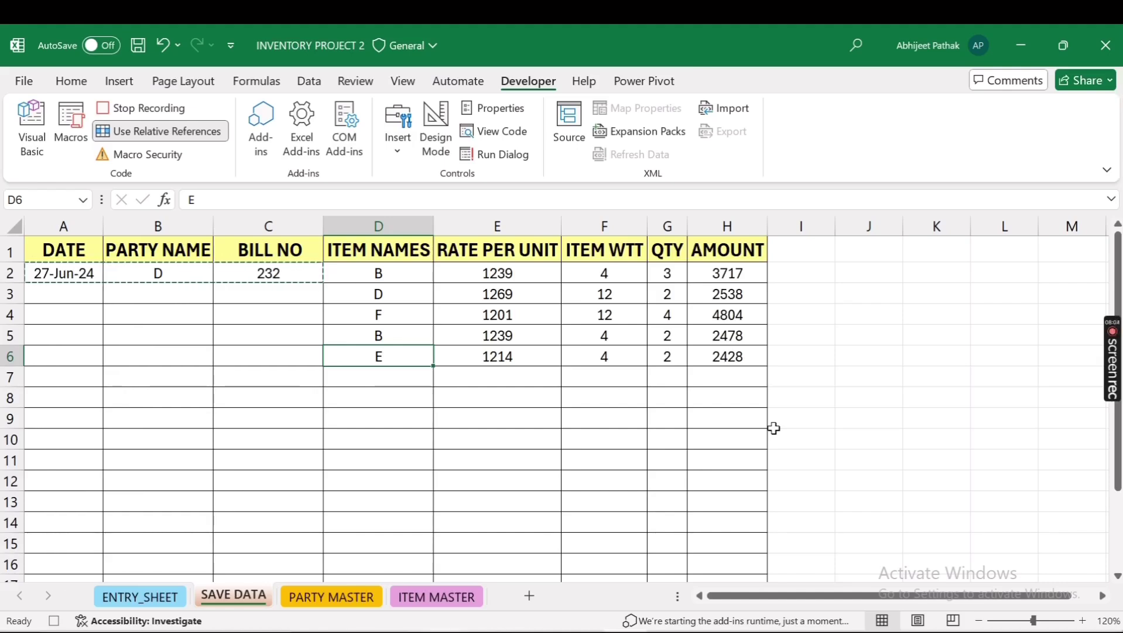
pyautogui.hotkey('ctrl', 'Left')
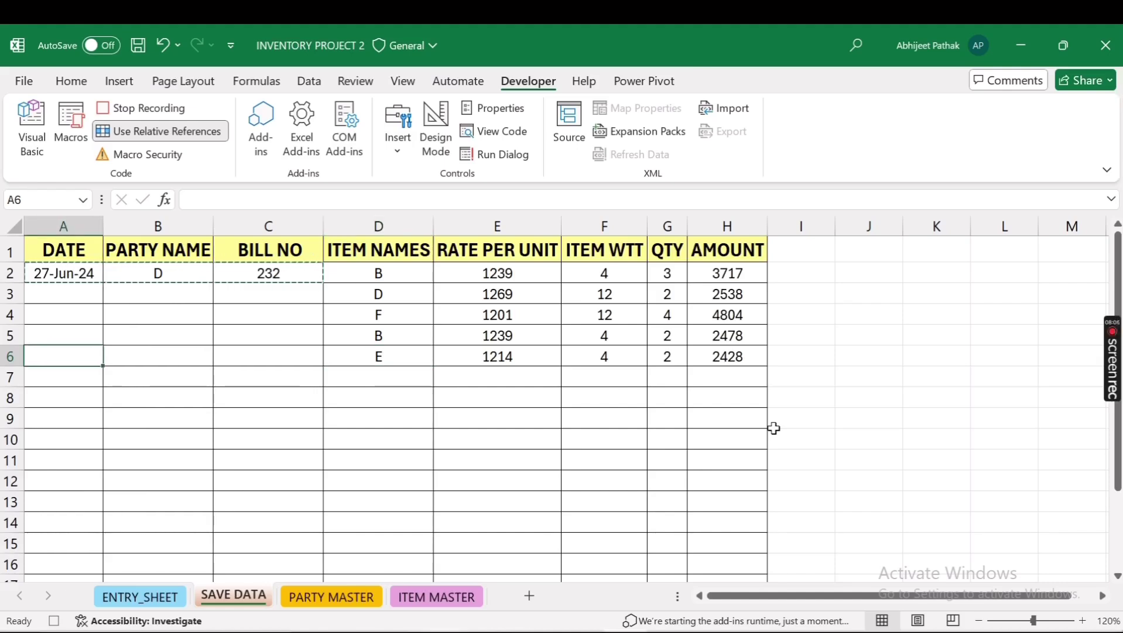
pyautogui.hotkey('ctrl', 'shift', 'Up')
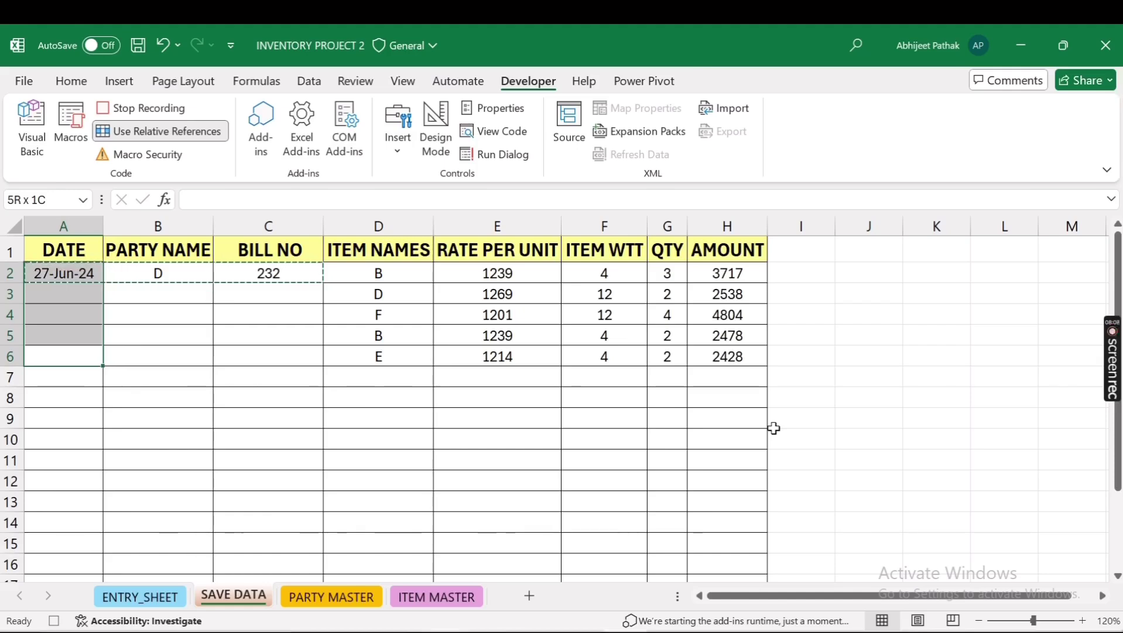
pyautogui.hotkey('ctrl', 'v')
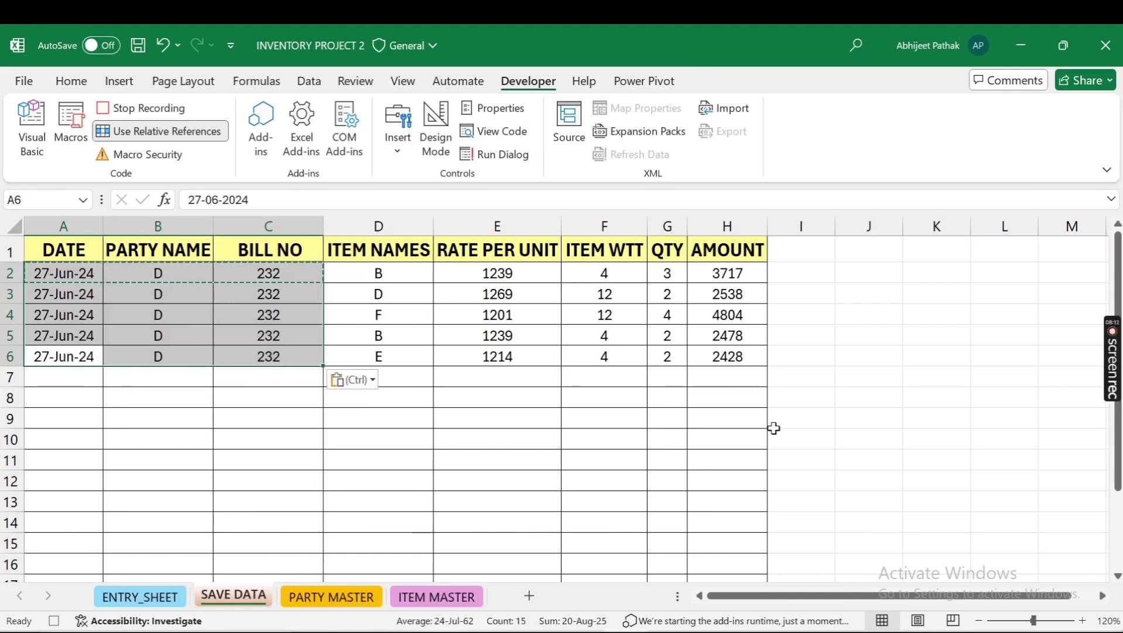
# - Go to the first empty row below the saved data, end the macro recording without saving a script, and return to A1
pyautogui.hotkey('ctrl', 'Down')
pyautogui.hotkey('ctrl', 'Up')
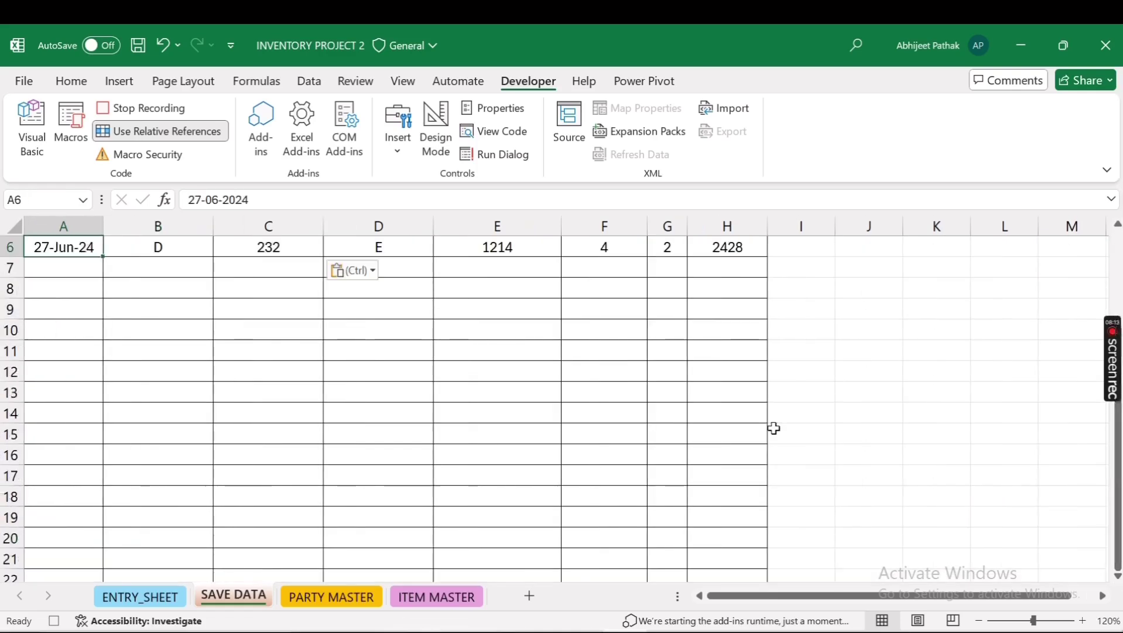
pyautogui.press('Down')
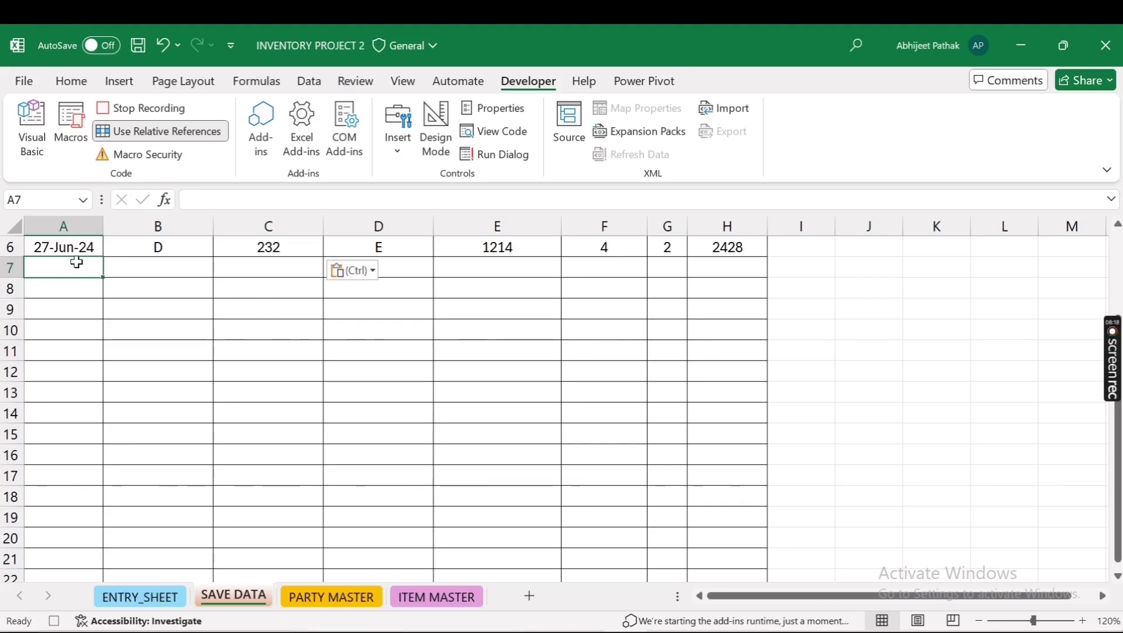
pyautogui.click(147, 109)
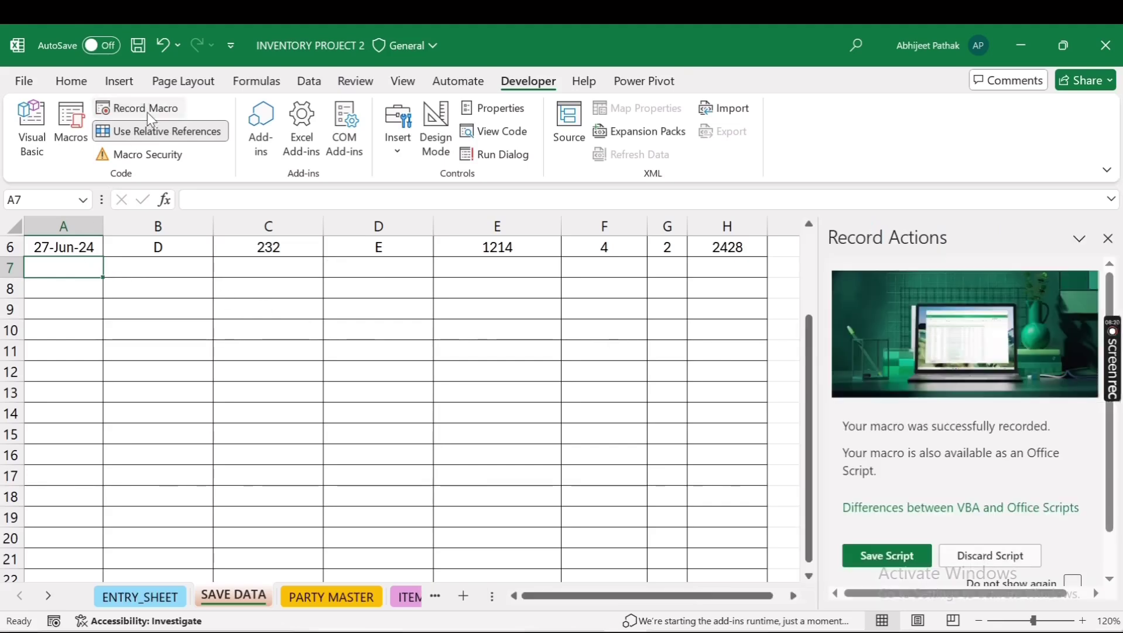
pyautogui.click(1108, 239)
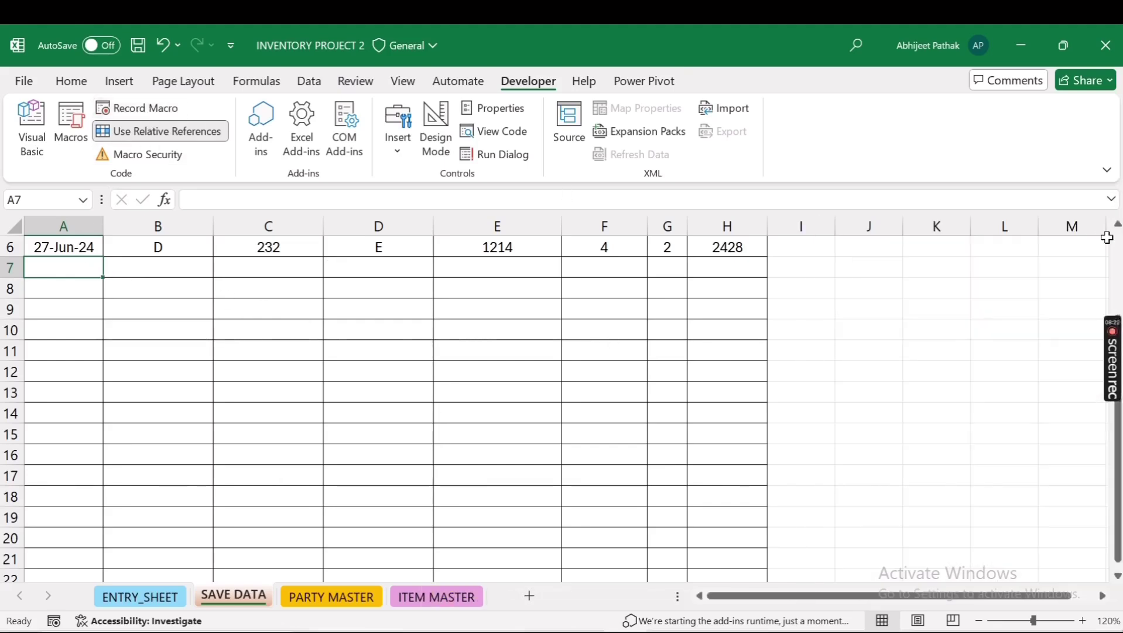
pyautogui.hotkey('ctrl', 'Home')
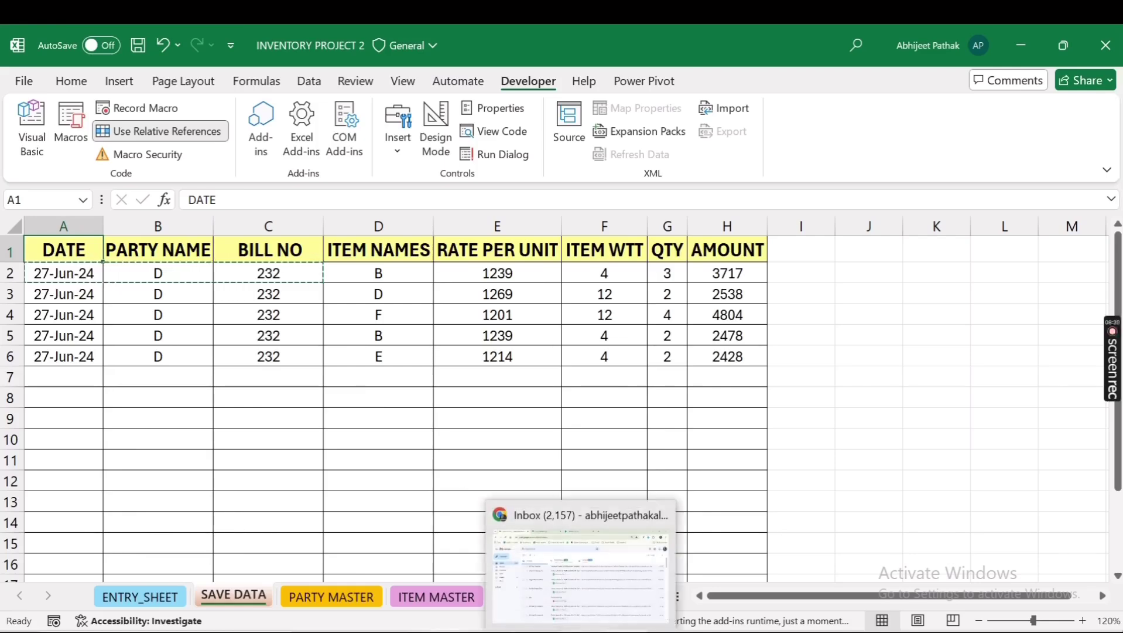
# - Switch to Chrome and open lmech.courses.store in a new tab
pyautogui.click(581, 632)
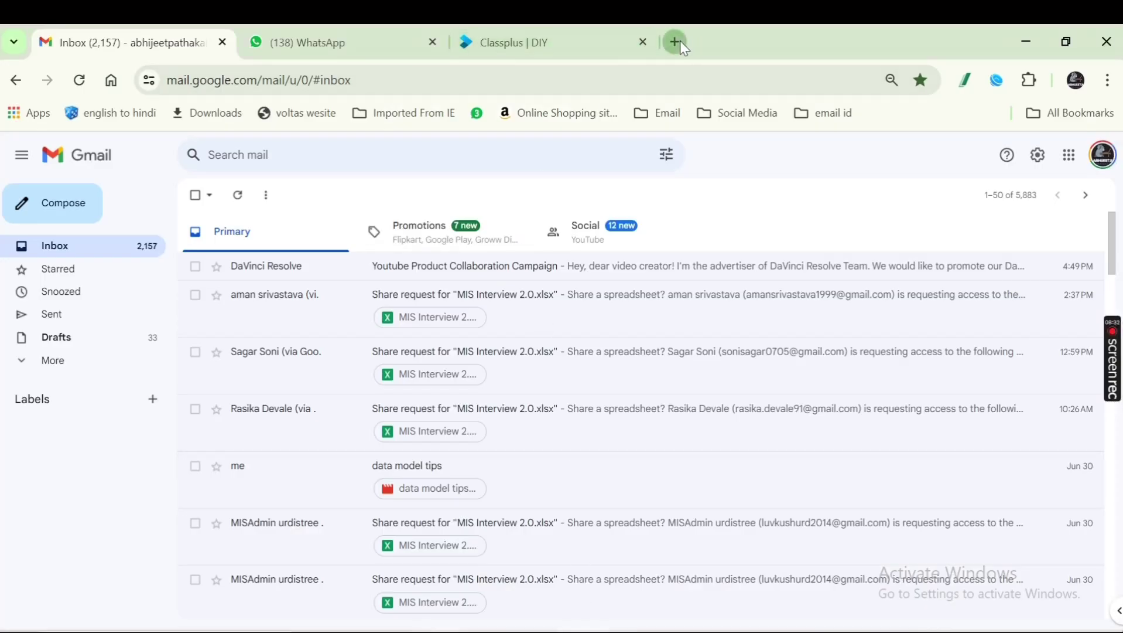
pyautogui.click(676, 42)
pyautogui.write('LMECH')
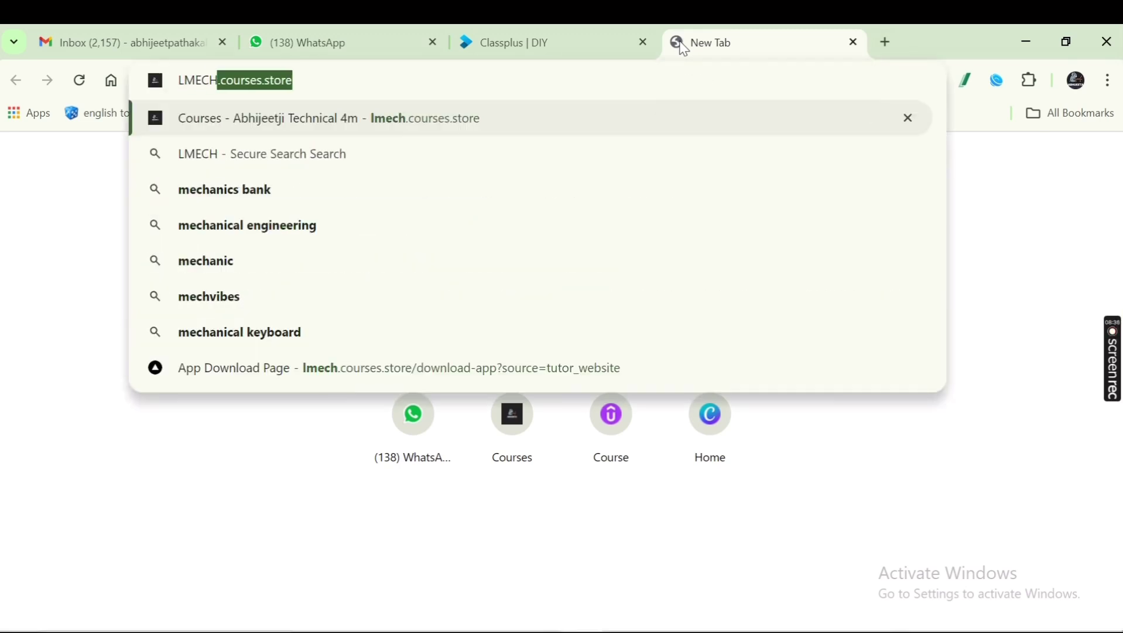
pyautogui.press('Return')
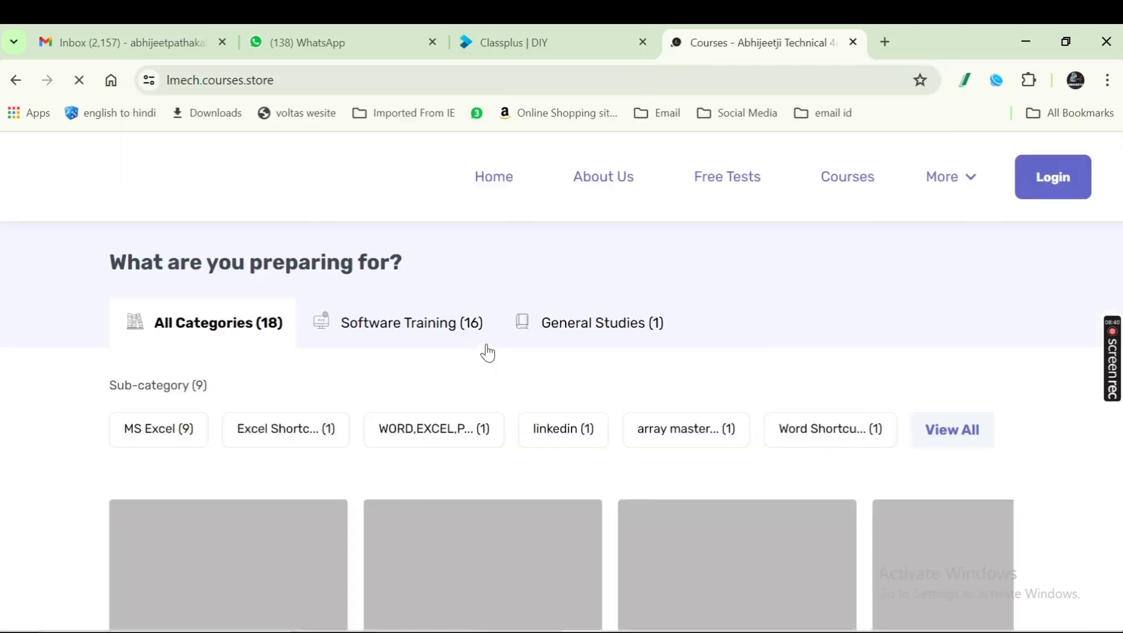
# - Browse the popular courses on the course store page and switch back to Excel
pyautogui.scroll(-3, 273, 493)
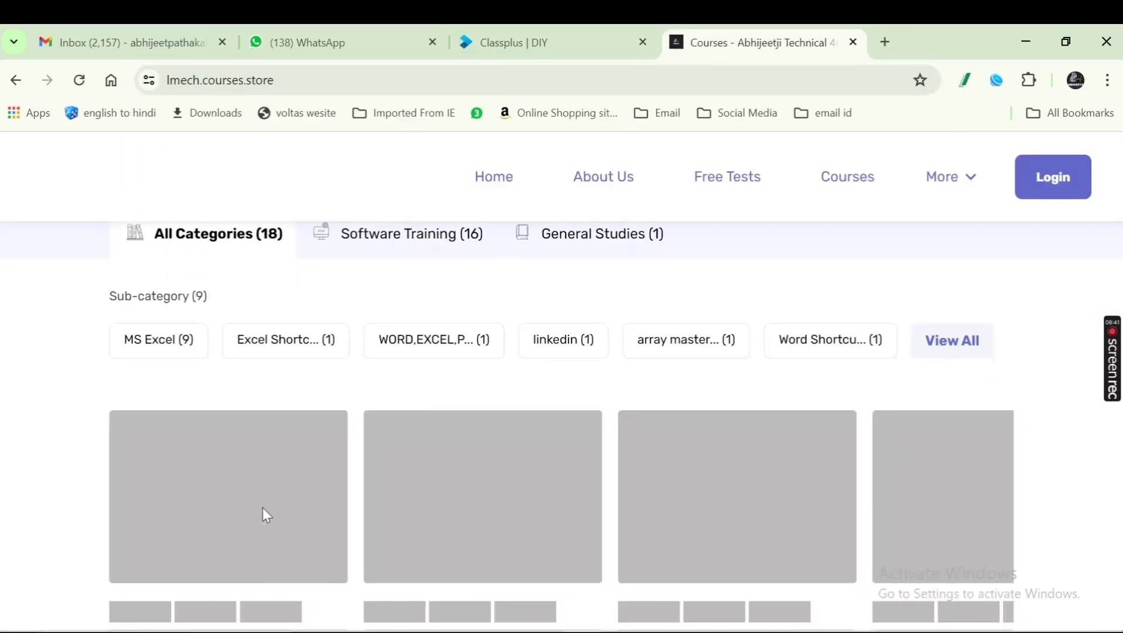
pyautogui.scroll(-1, 229, 510)
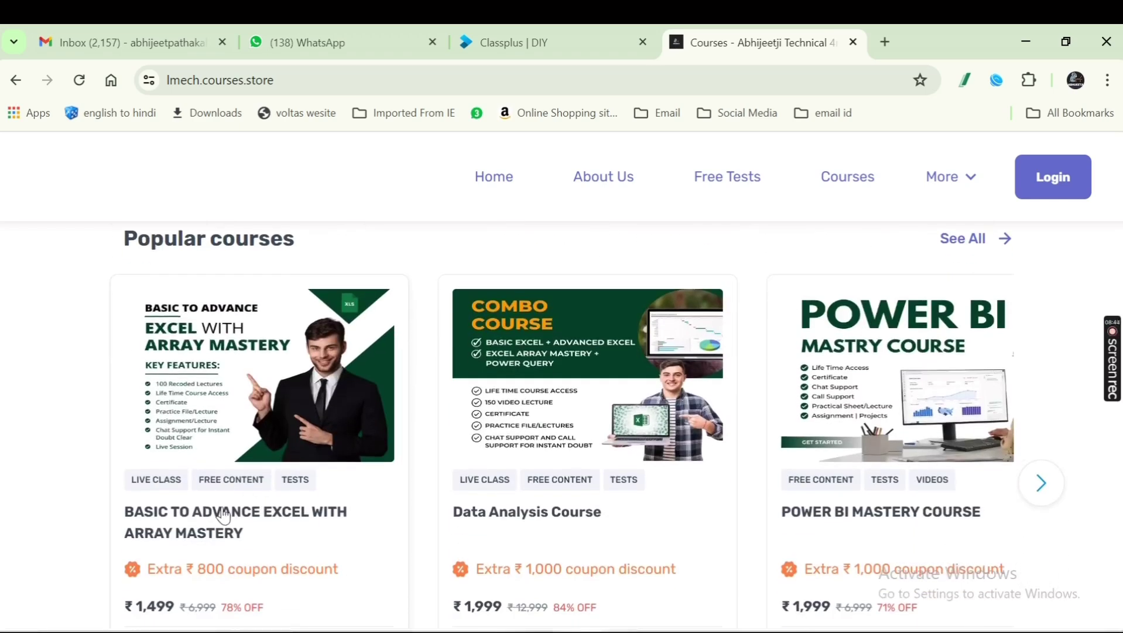
pyautogui.scroll(1, 257, 487)
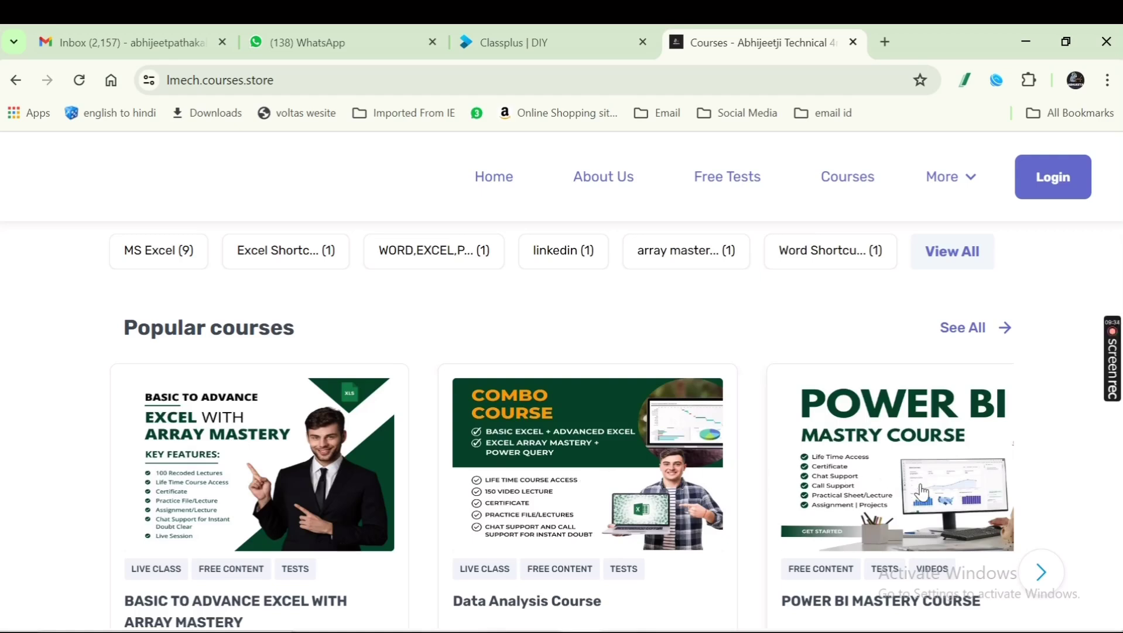
pyautogui.click(1042, 572)
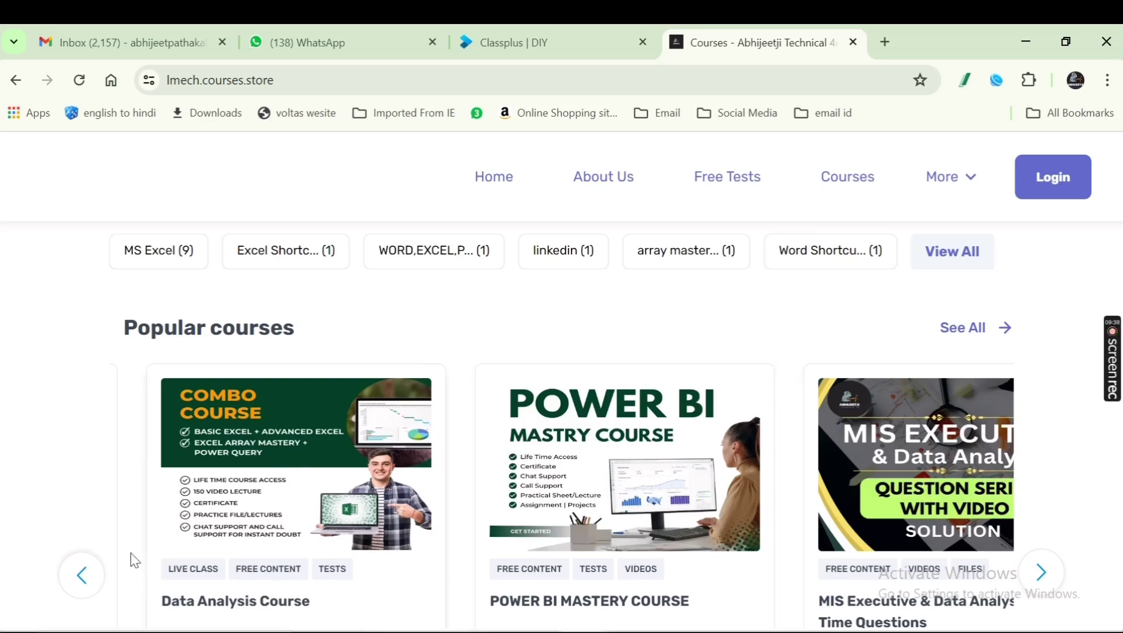
pyautogui.click(82, 575)
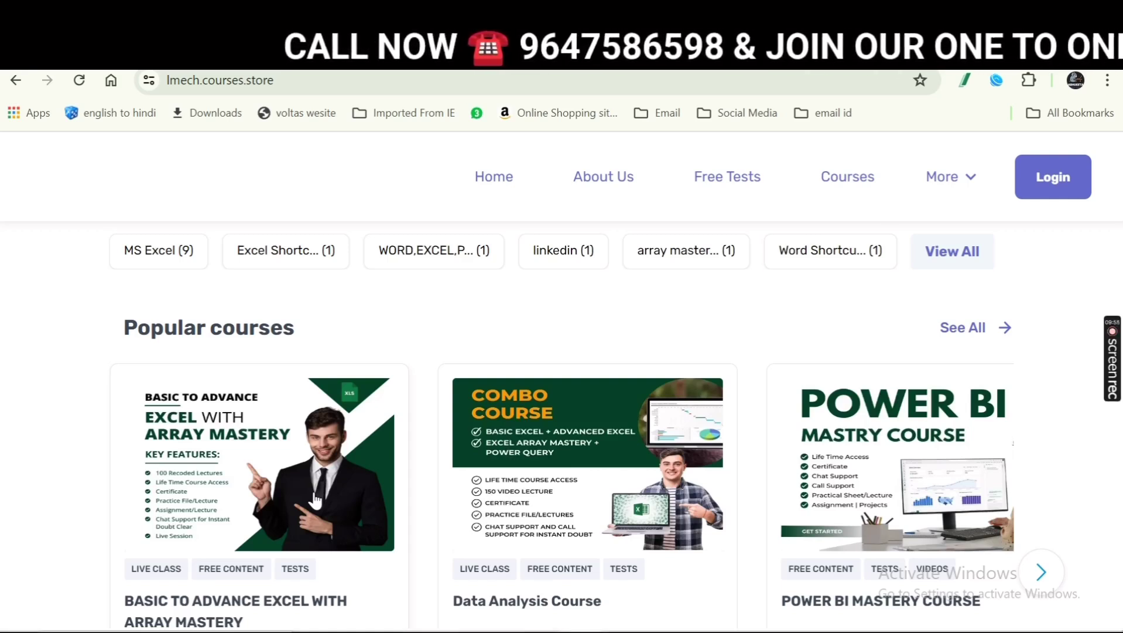
pyautogui.hotkey('alt', 'Tab')
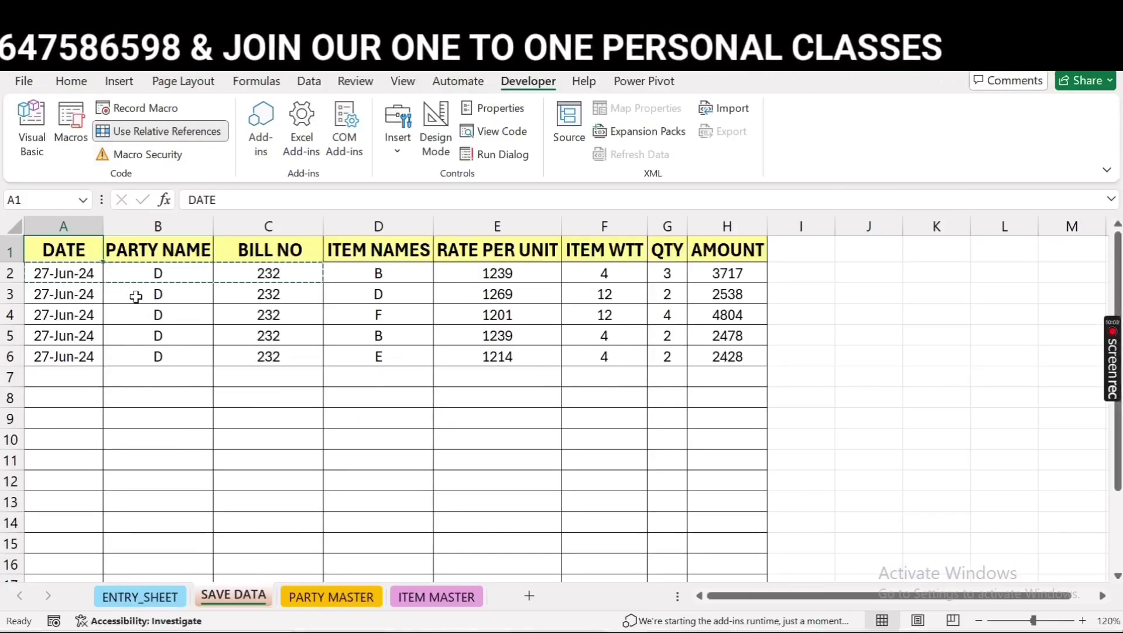
# - Clear the recorded entries in A2:H6 of SAVE DATA and select A2
pyautogui.click(77, 267)
pyautogui.hotkey('ctrl', 'shift', 'End')
pyautogui.press('Delete')
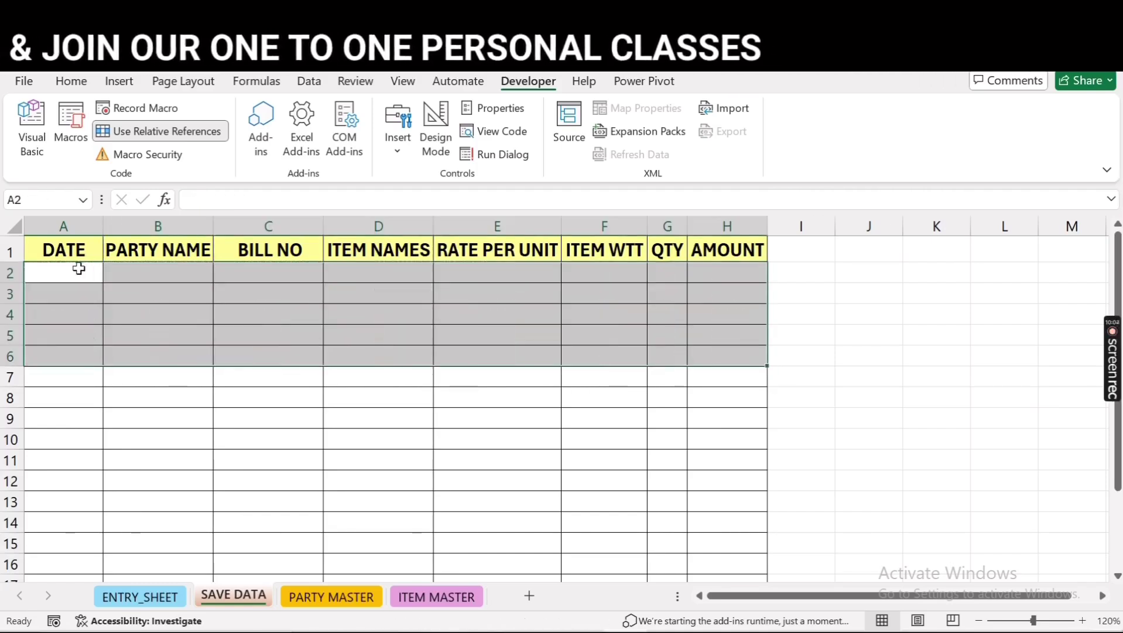
pyautogui.click(78, 268)
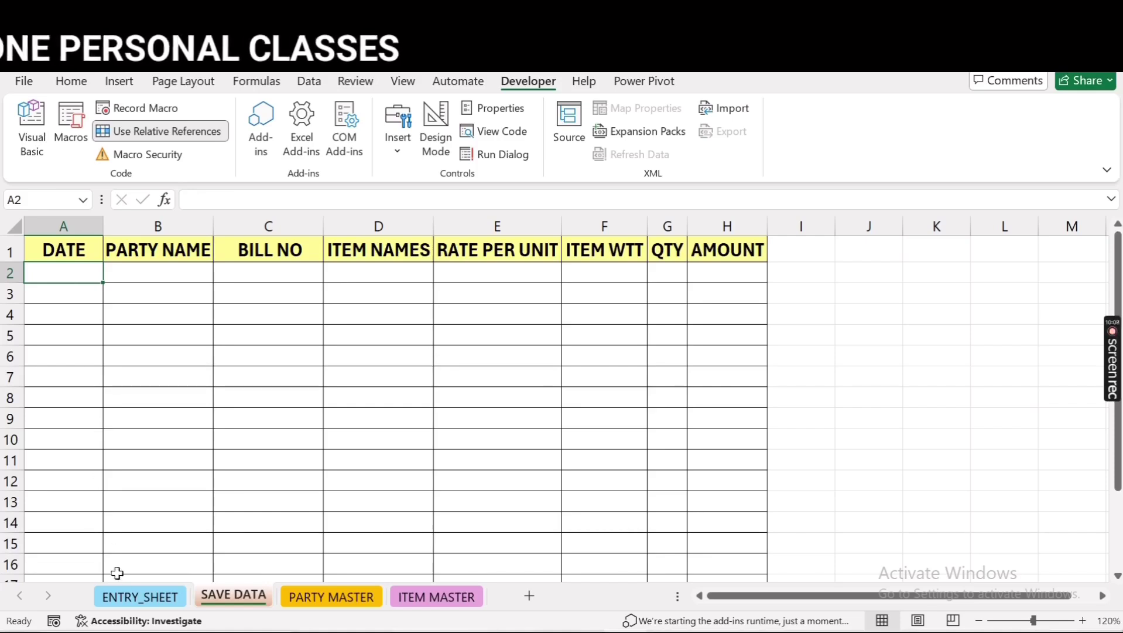
# - Assign the SAVE macro to the SAVE shape on ENTRY_SHEET and deselect the shape
pyautogui.click(139, 596)
pyautogui.rightClick(224, 291)
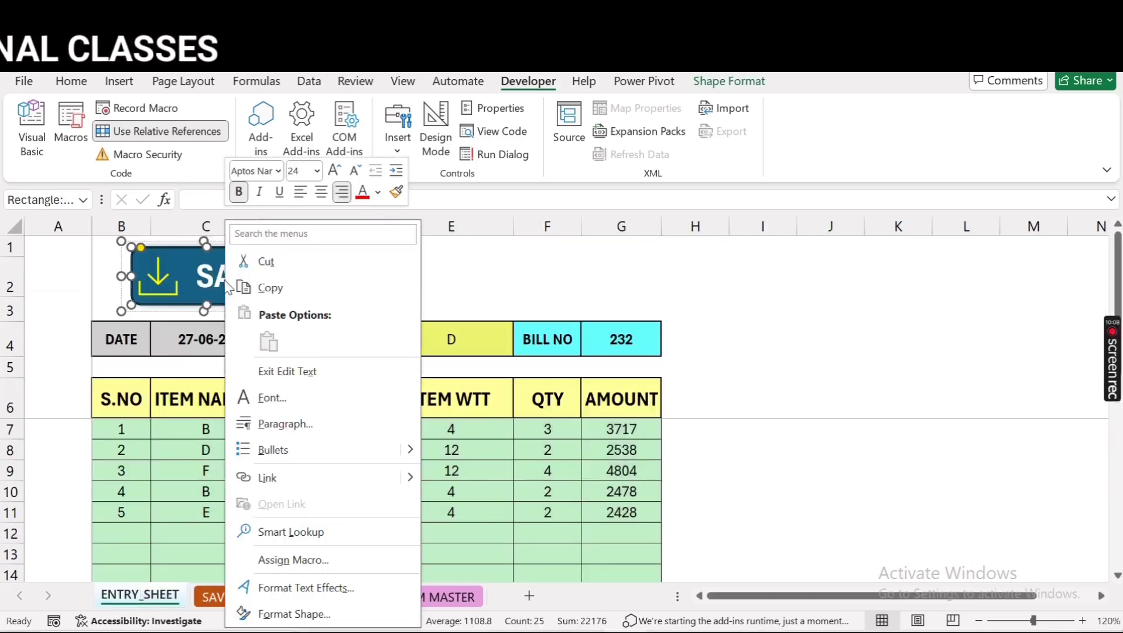
pyautogui.click(293, 560)
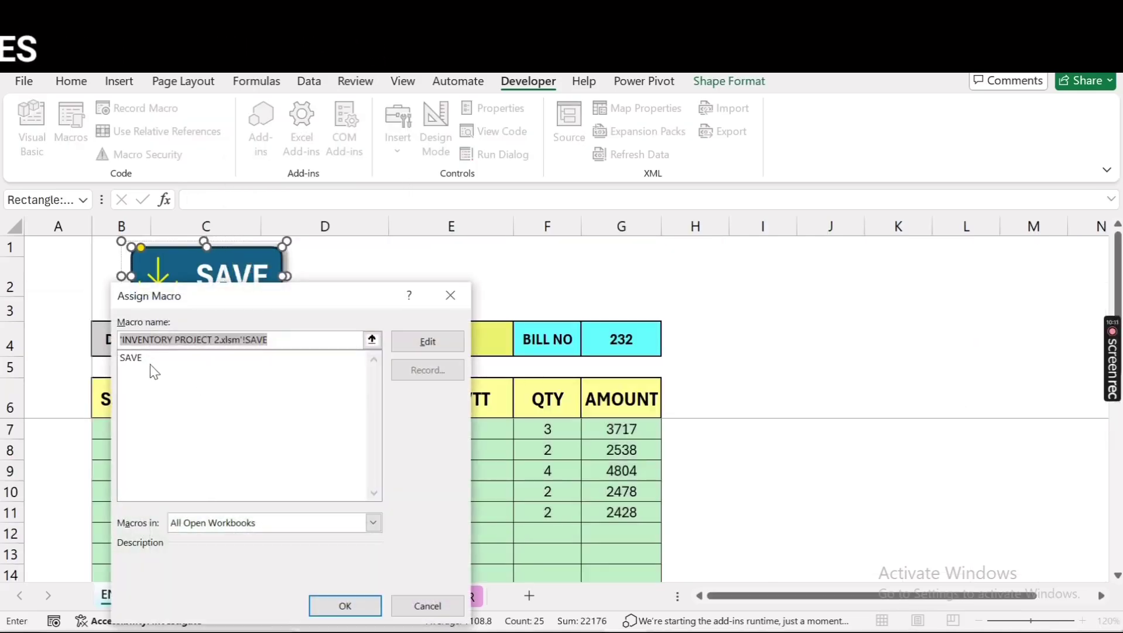
pyautogui.click(138, 363)
pyautogui.click(343, 603)
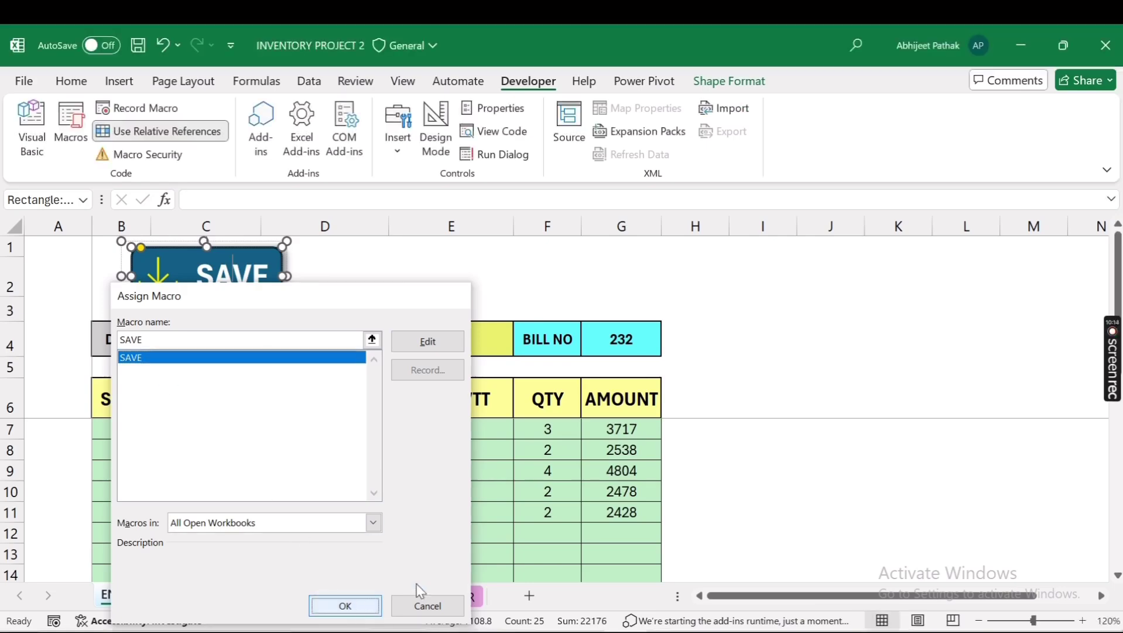
pyautogui.click(763, 428)
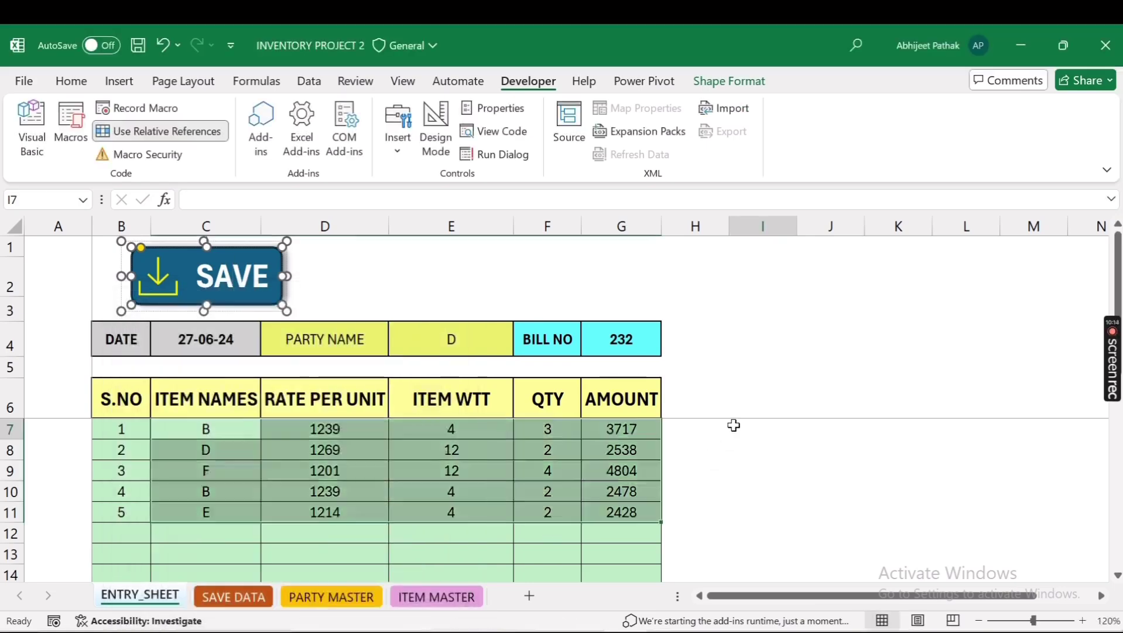
# - Test the SAVE macro by running it twice from its shape on ENTRY_SHEET
pyautogui.click(231, 277)
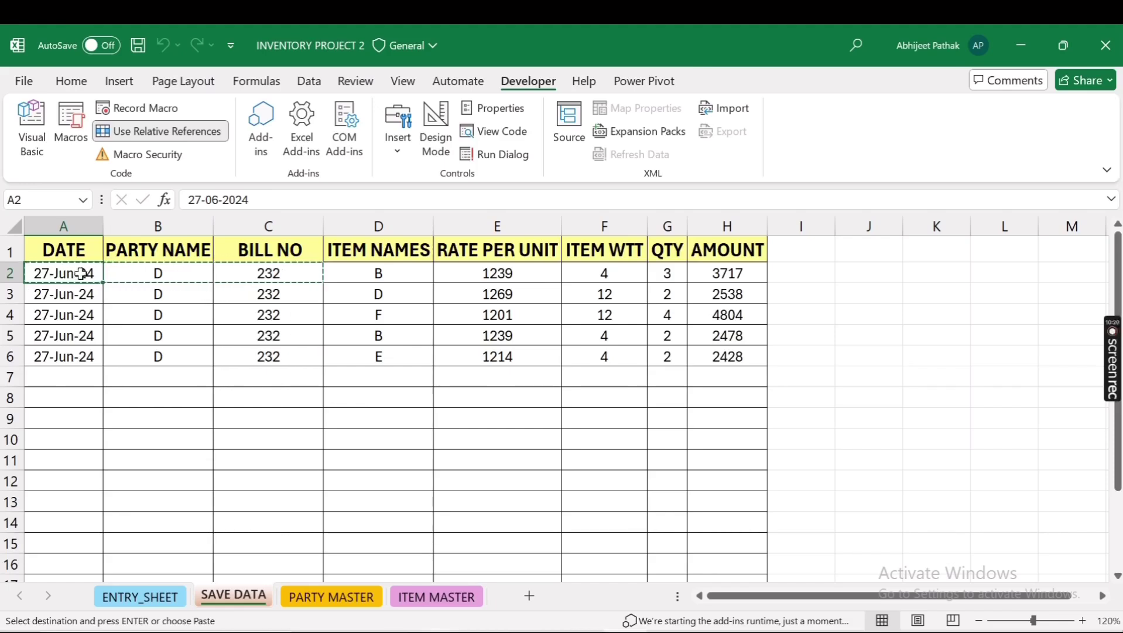
pyautogui.click(139, 596)
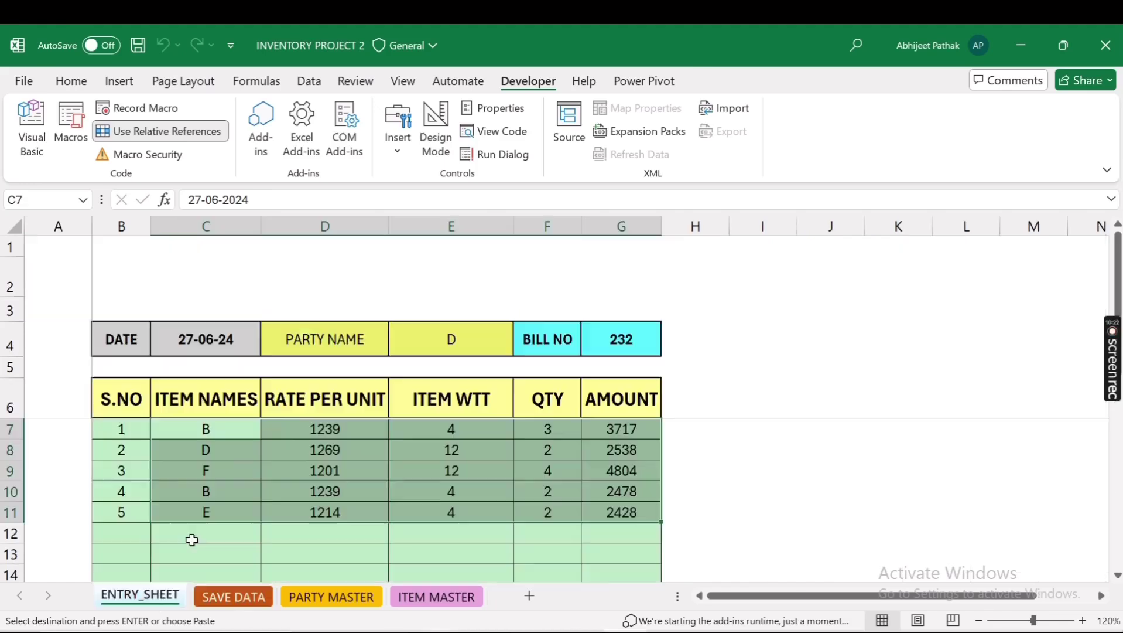
pyautogui.click(230, 512)
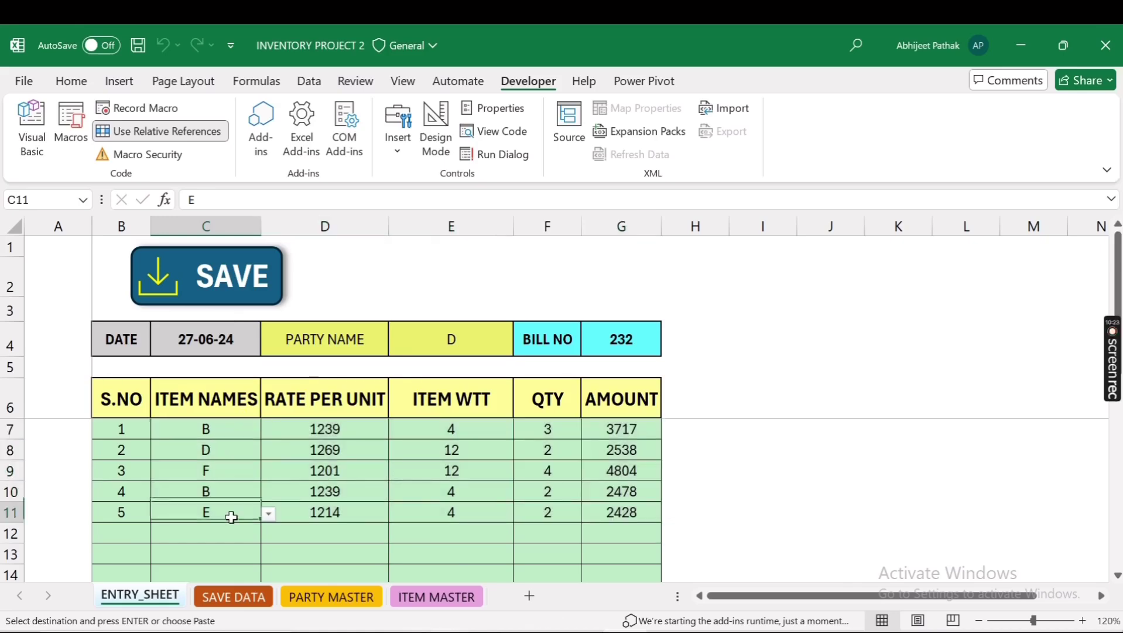
pyautogui.click(229, 288)
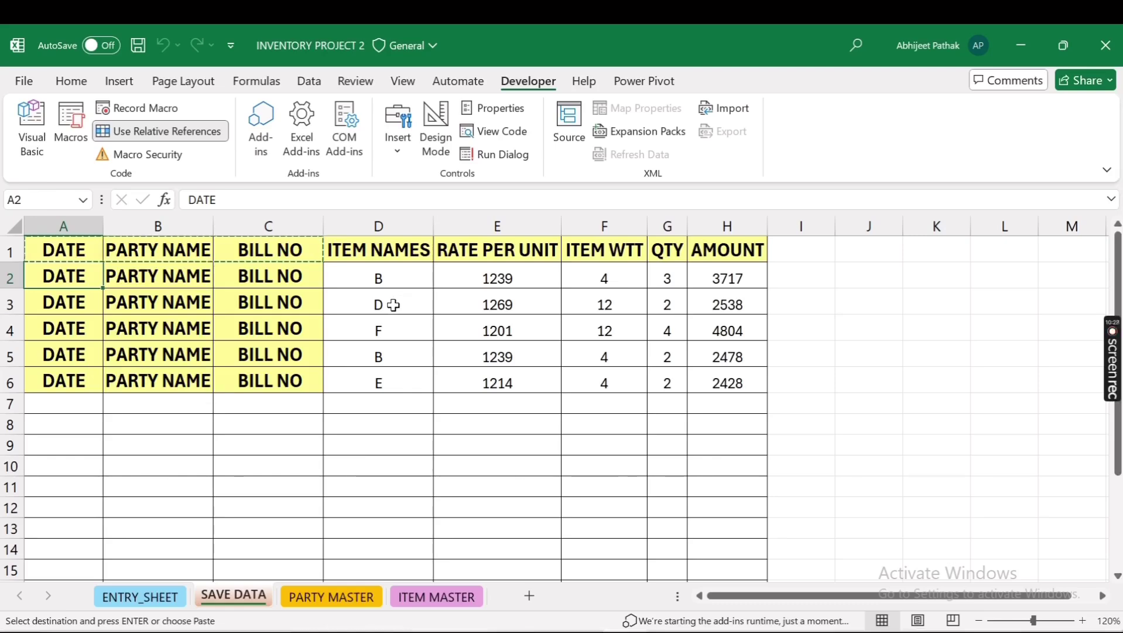
pyautogui.click(354, 482)
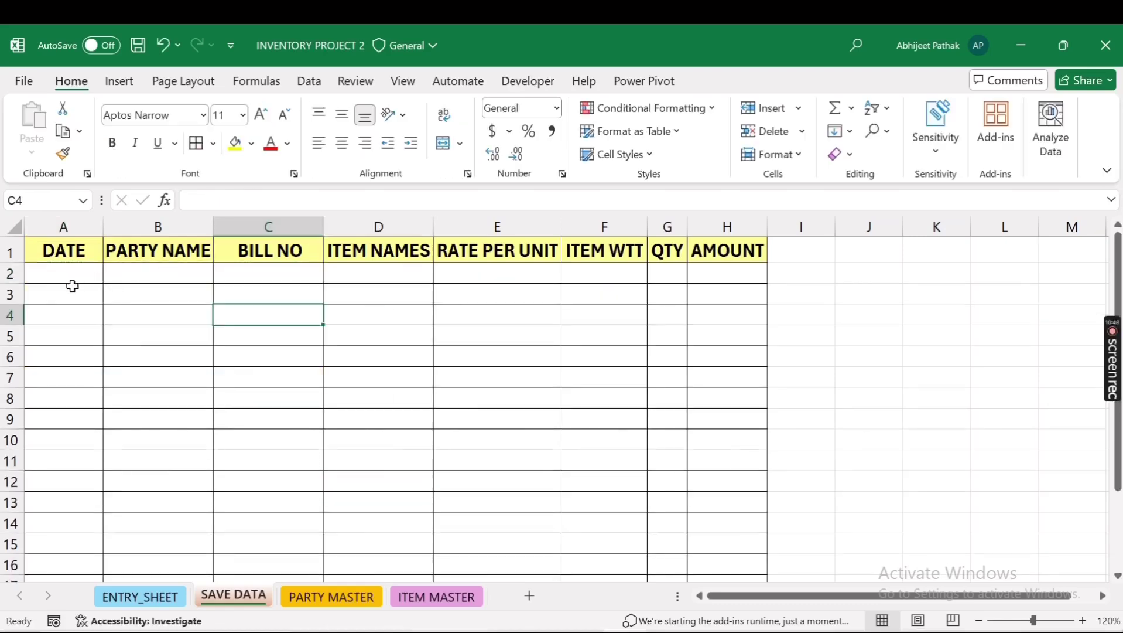
# - Select A2 on the emptied SAVE DATA sheet and run the SAVE macro from ENTRY_SHEET
pyautogui.click(72, 280)
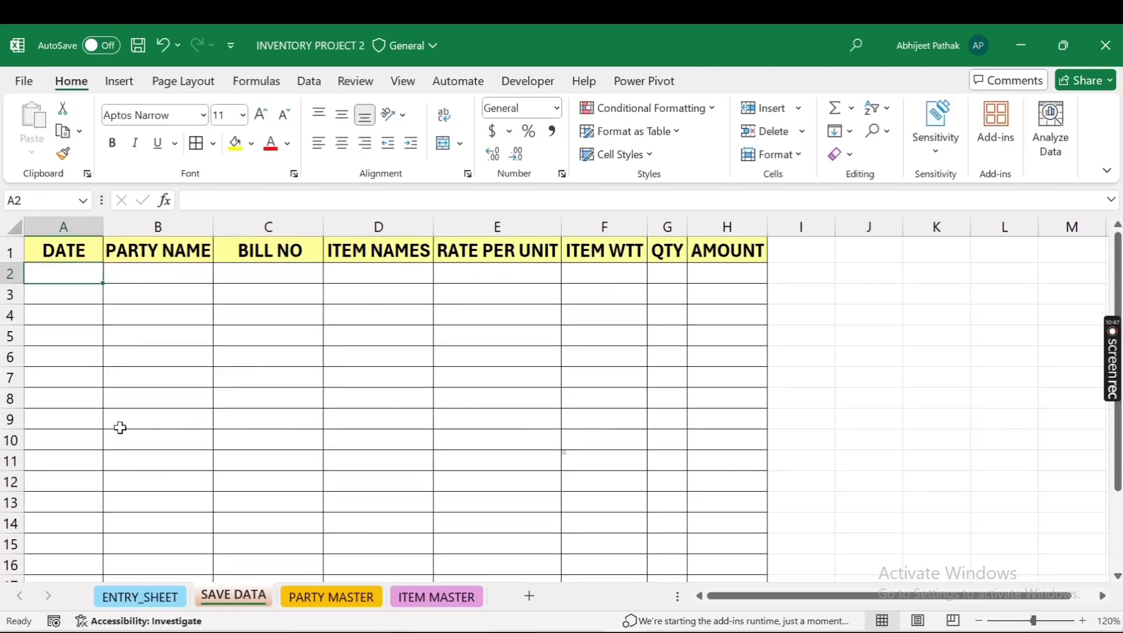
pyautogui.click(140, 597)
pyautogui.click(364, 477)
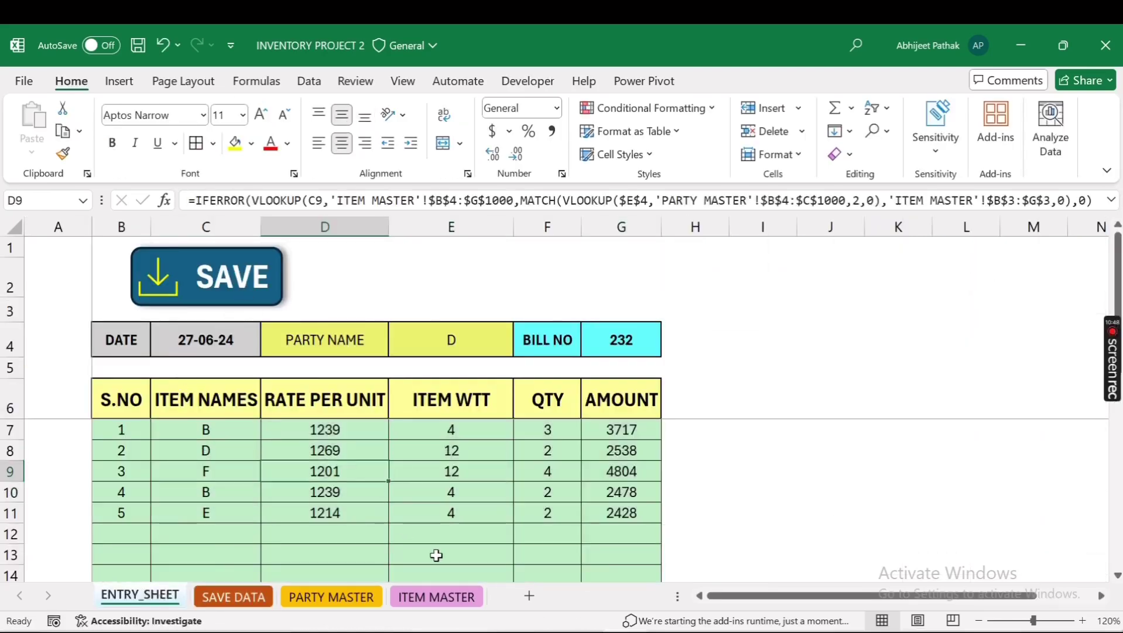
pyautogui.click(434, 554)
pyautogui.click(220, 291)
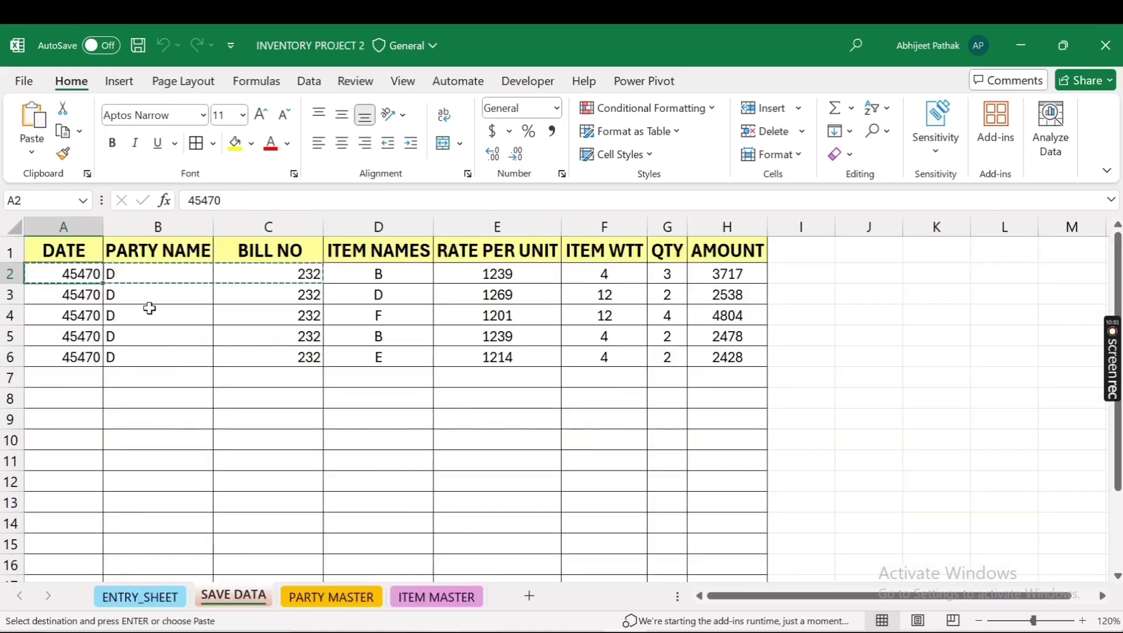
# - Select A7 of SAVE DATA, below the saved rows, and run the SAVE macro again from ENTRY_SHEET
pyautogui.click(82, 384)
pyautogui.click(153, 594)
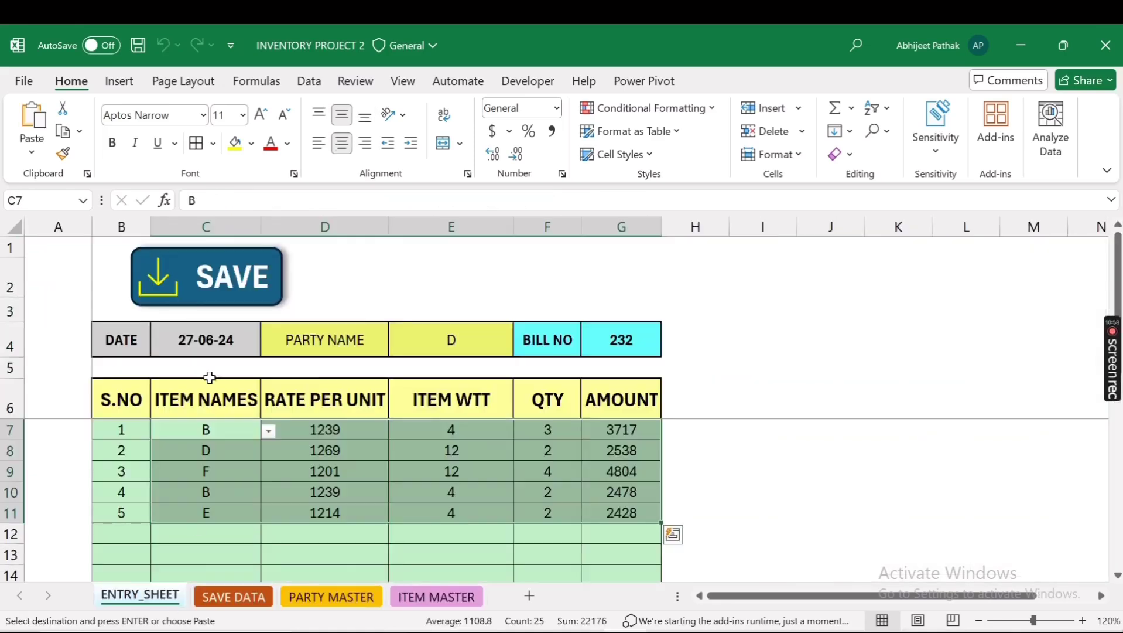
pyautogui.click(303, 449)
pyautogui.click(237, 282)
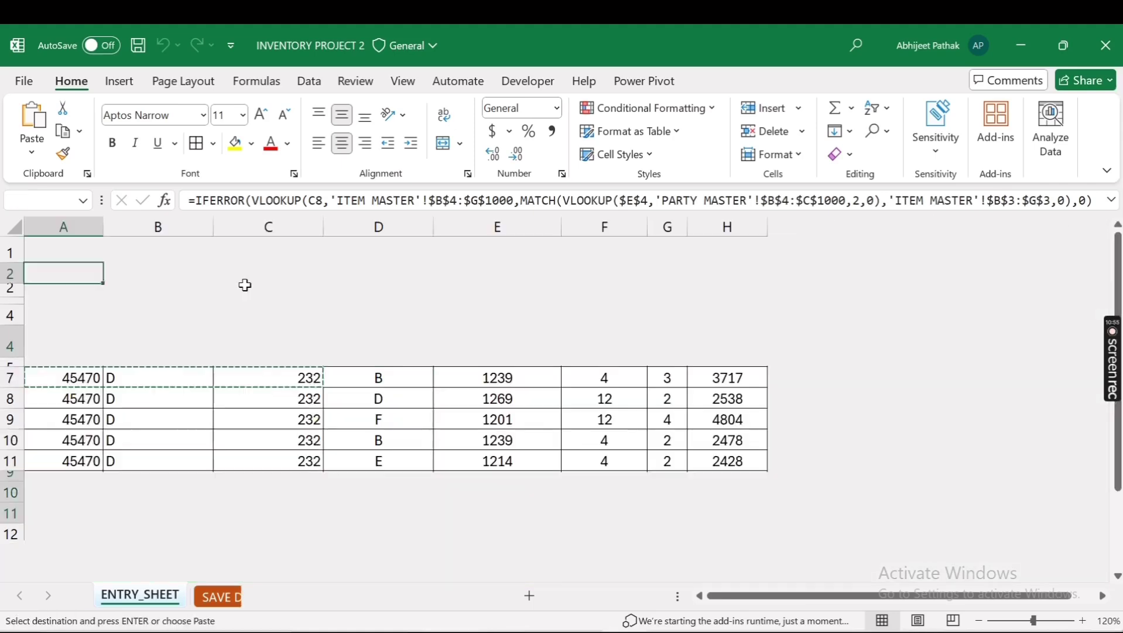
# - Clear the saved records in rows 2 to 11 of SAVE DATA, keeping the header row
pyautogui.click(89, 483)
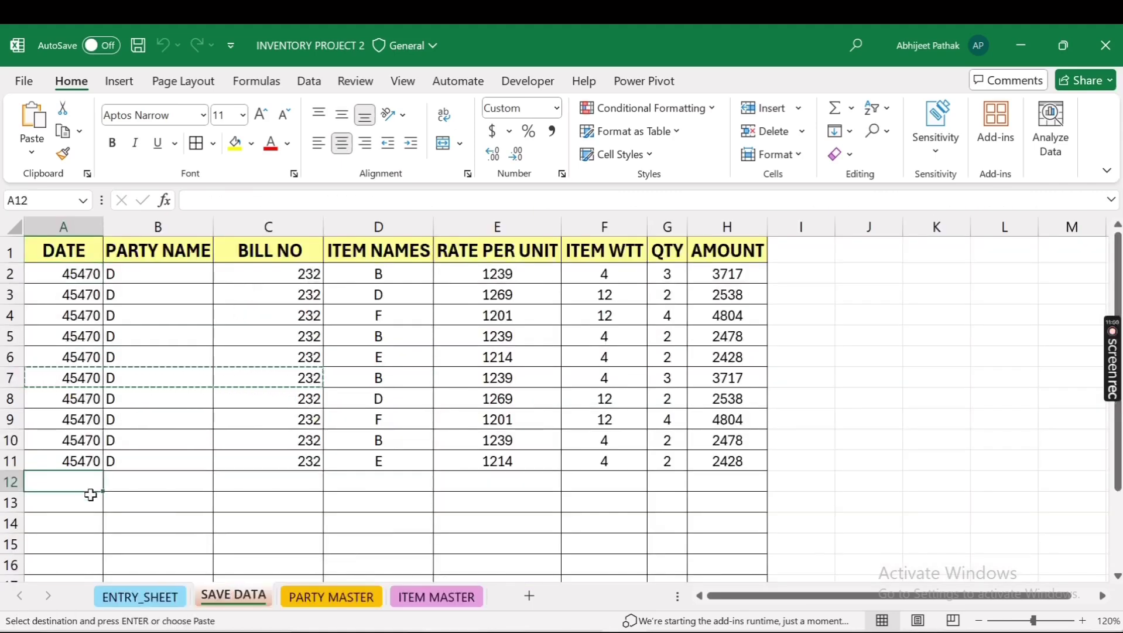
pyautogui.press('Up')
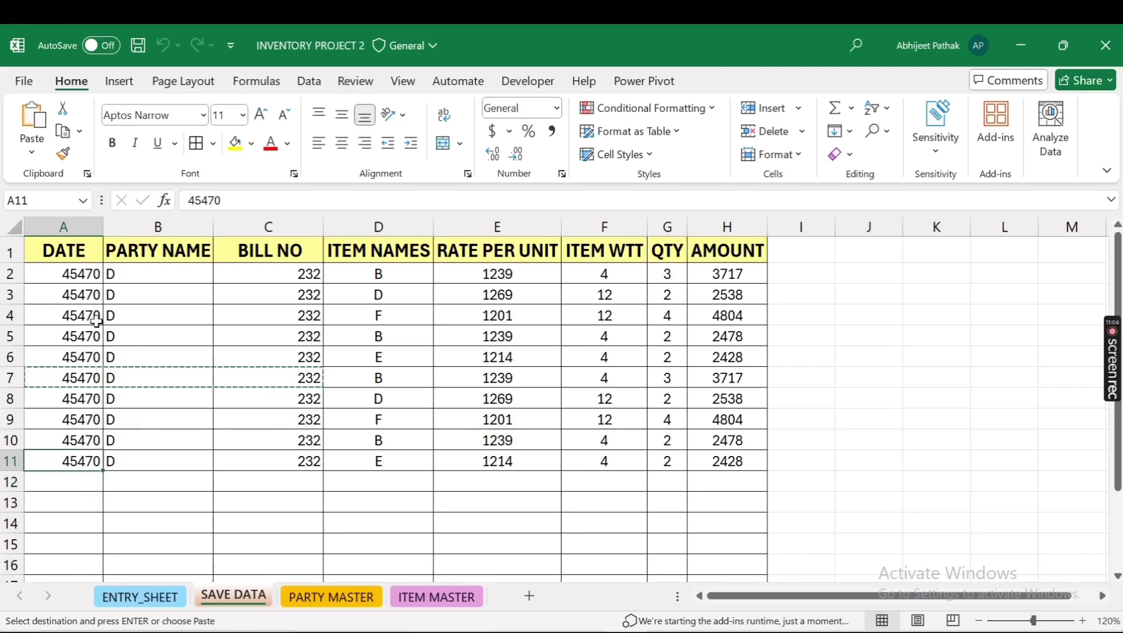
pyautogui.hotkey('ctrl', 'Up')
pyautogui.press('Down')
pyautogui.hotkey('ctrl', 'shift', 'Right')
pyautogui.hotkey('ctrl', 'shift', 'Down')
pyautogui.press('Delete')
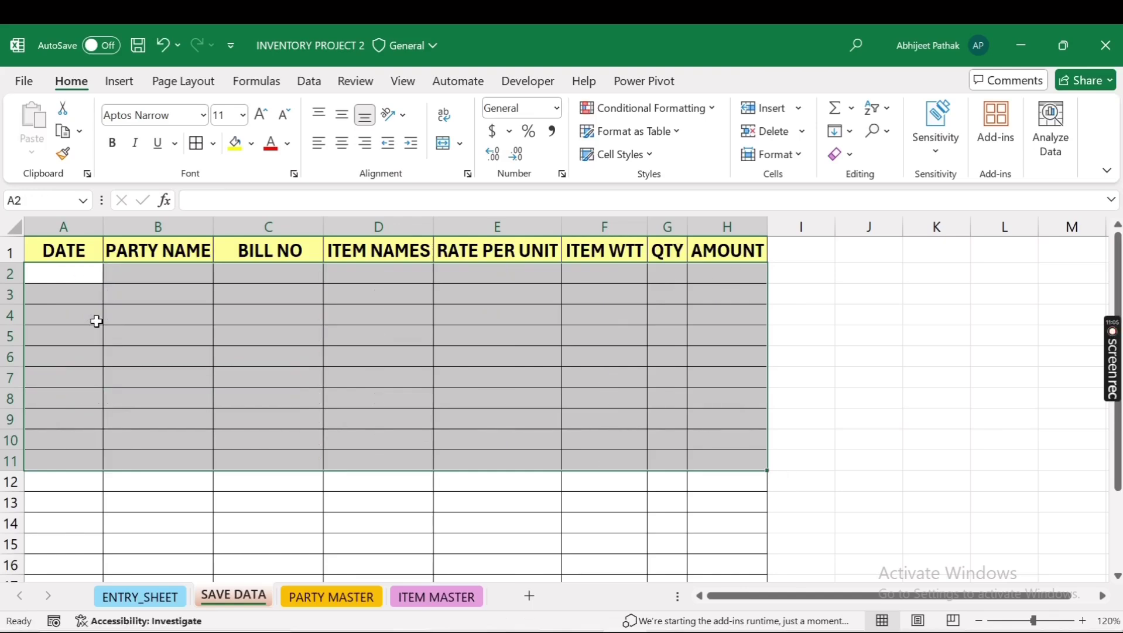
pyautogui.press('Left')
# - Run the SAVE macro from its shape on ENTRY_SHEET to fill the emptied SAVE DATA sheet
pyautogui.click(141, 594)
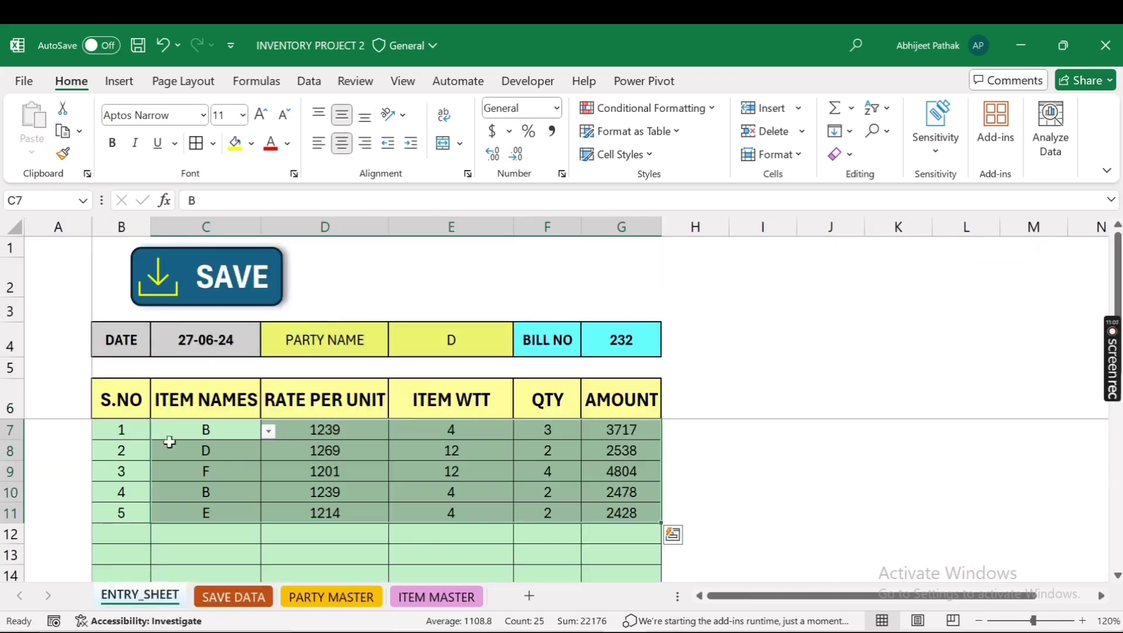
pyautogui.click(210, 429)
pyautogui.click(265, 487)
pyautogui.click(222, 286)
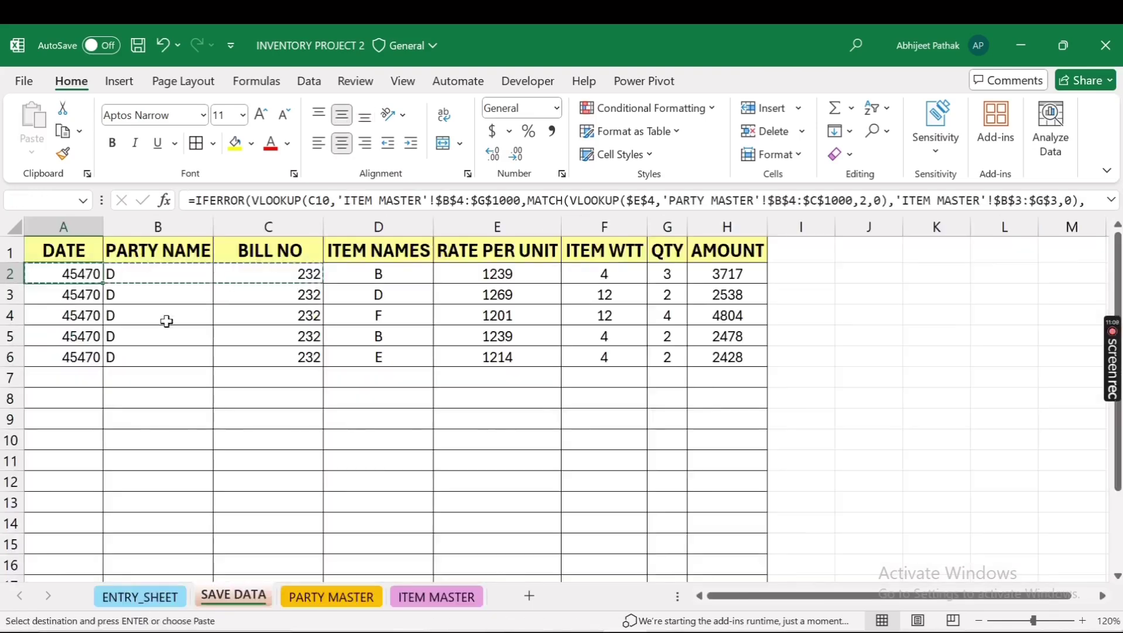
# - Clear the saved records in A2:H6 of SAVE DATA and leave only A2 selected
pyautogui.click(77, 379)
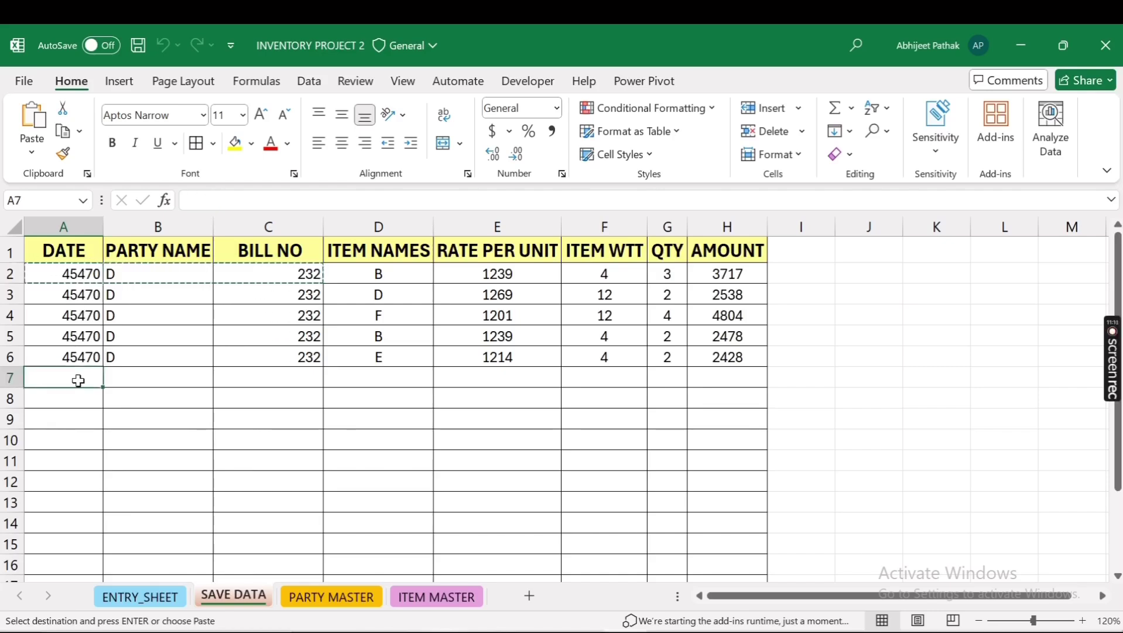
pyautogui.press('Up')
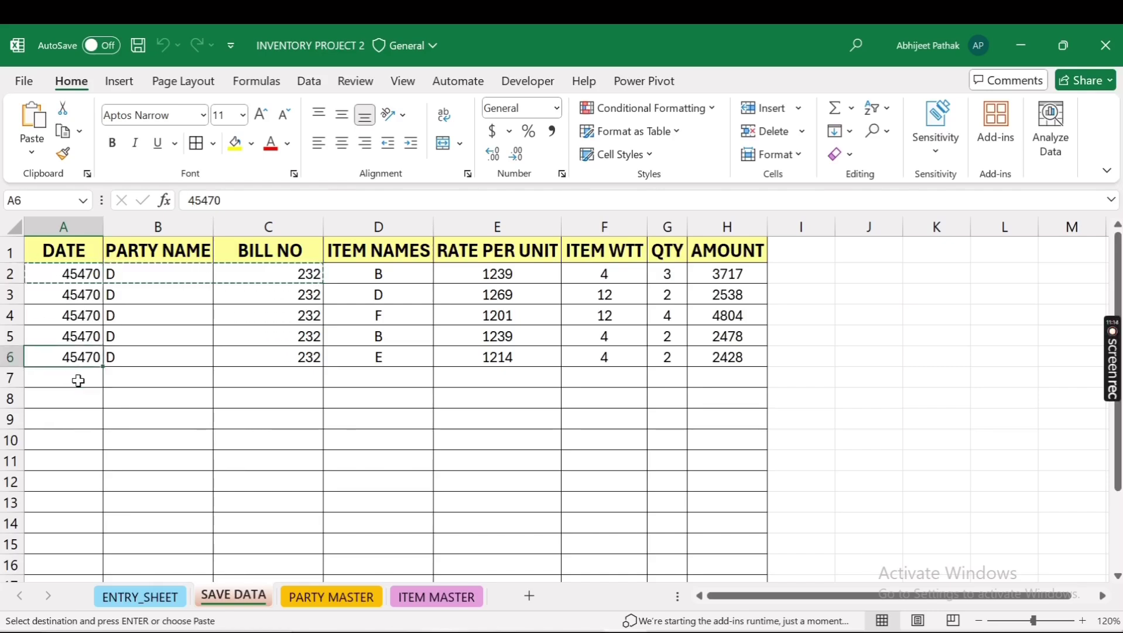
pyautogui.press('Up')
pyautogui.press('Up')
pyautogui.press('Up')
pyautogui.press('Up')
pyautogui.hotkey('ctrl', 'shift', 'Right')
pyautogui.hotkey('ctrl', 'shift', 'Down')
pyautogui.press('Delete')
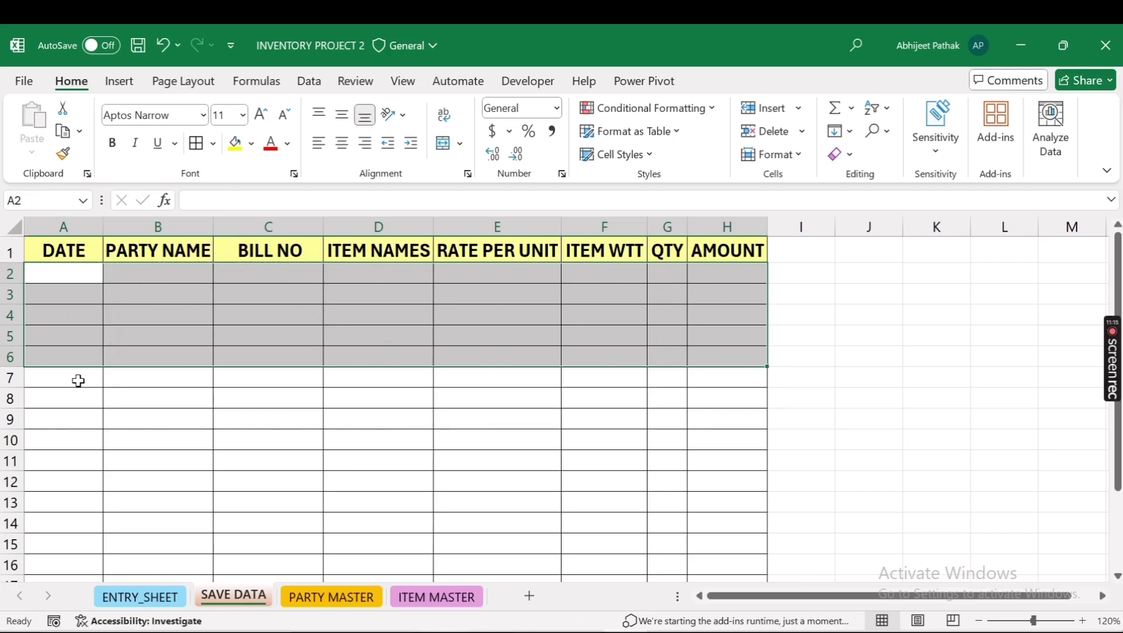
pyautogui.hotkey('shift', 'BackSpace')
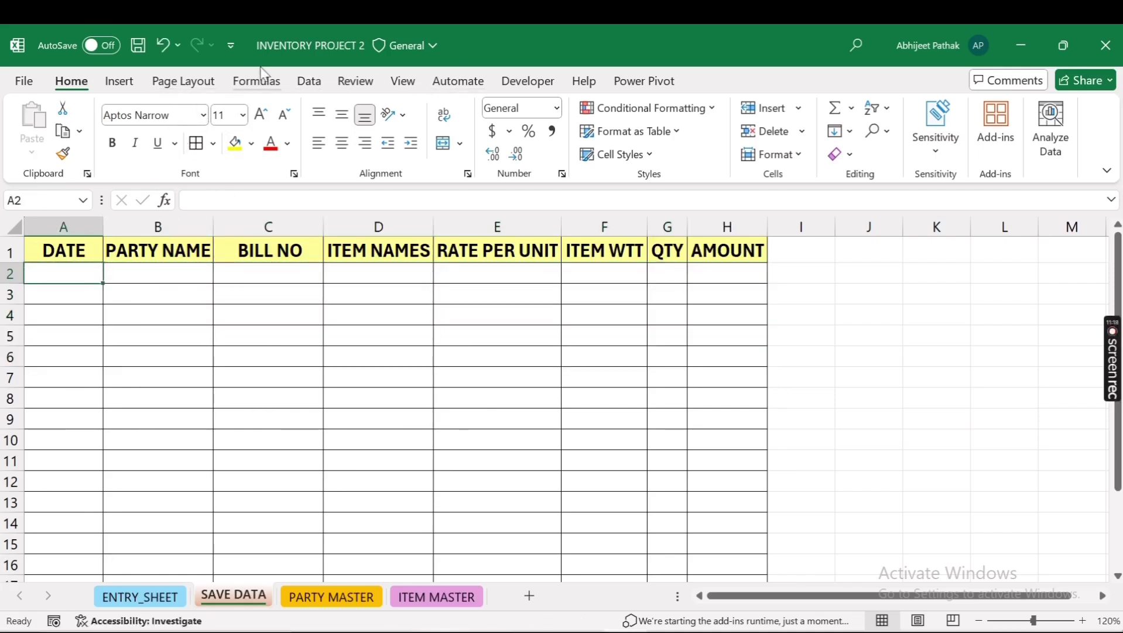
# - Open the SAVE macro's VBA code and examine the closing selection lines, then return to the workbook
pyautogui.click(462, 81)
pyautogui.click(527, 81)
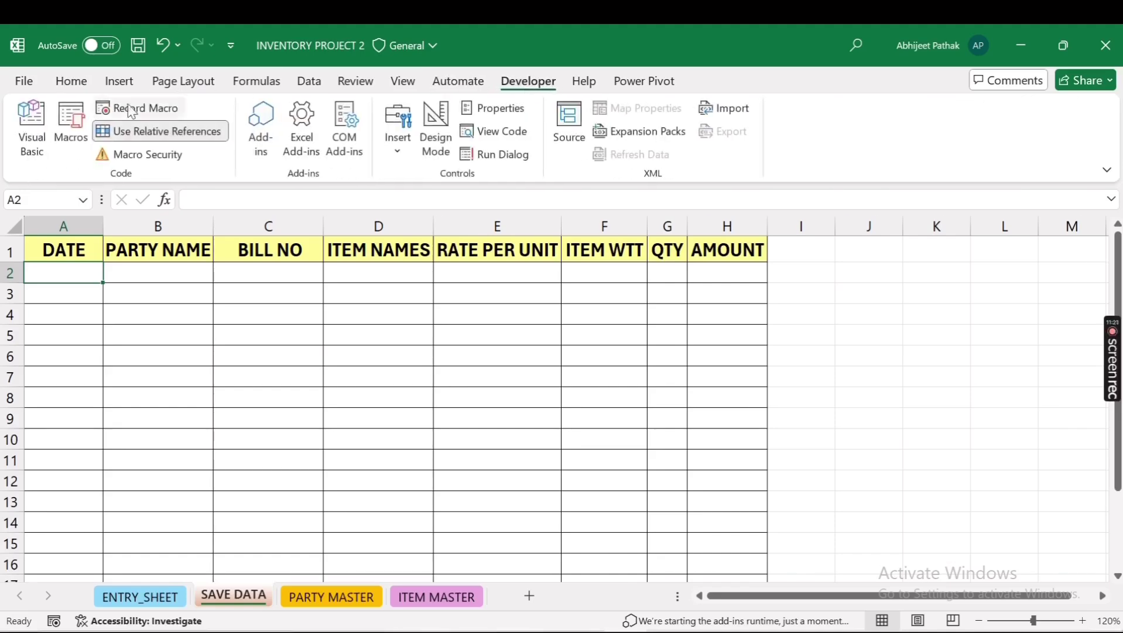
pyautogui.click(71, 125)
pyautogui.click(731, 373)
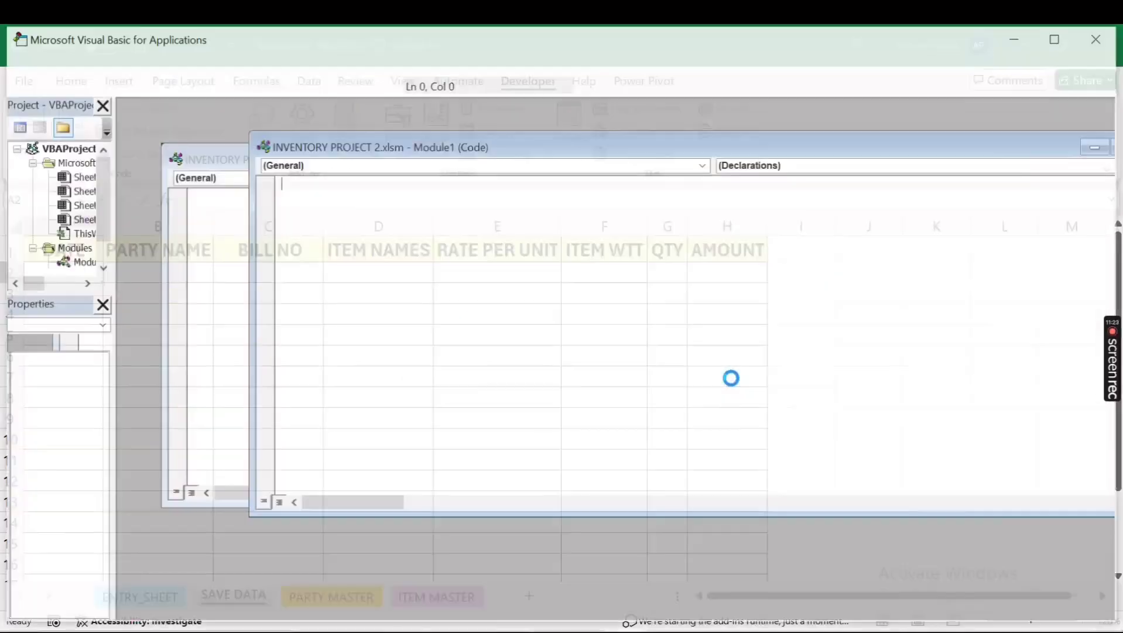
pyautogui.scroll(-5, 410, 427)
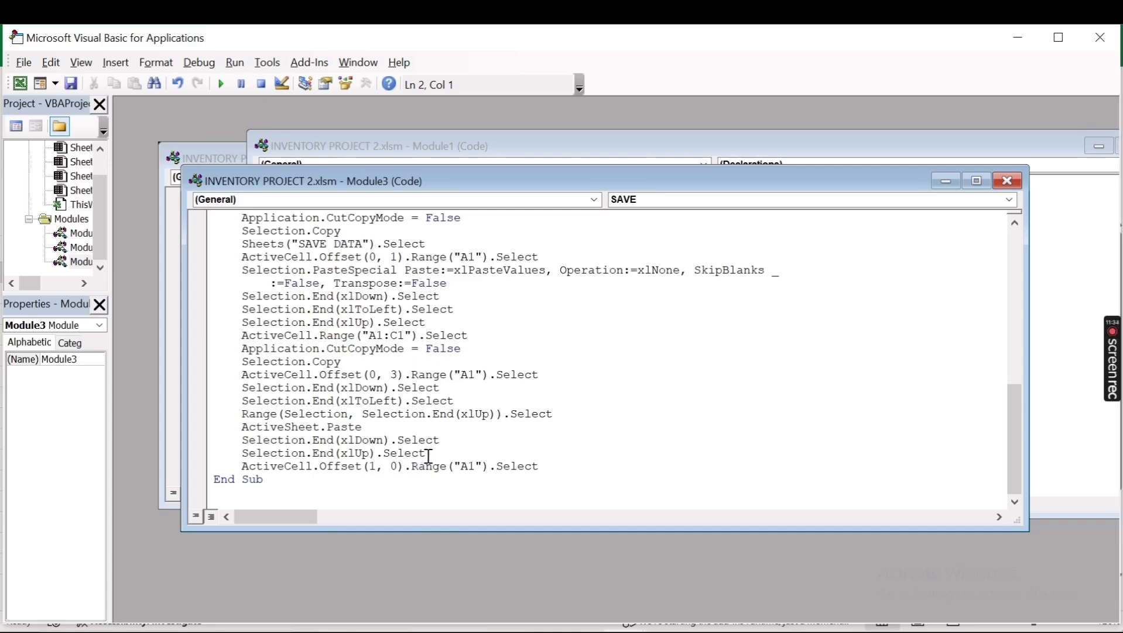
pyautogui.hotkey('alt', 'F11')
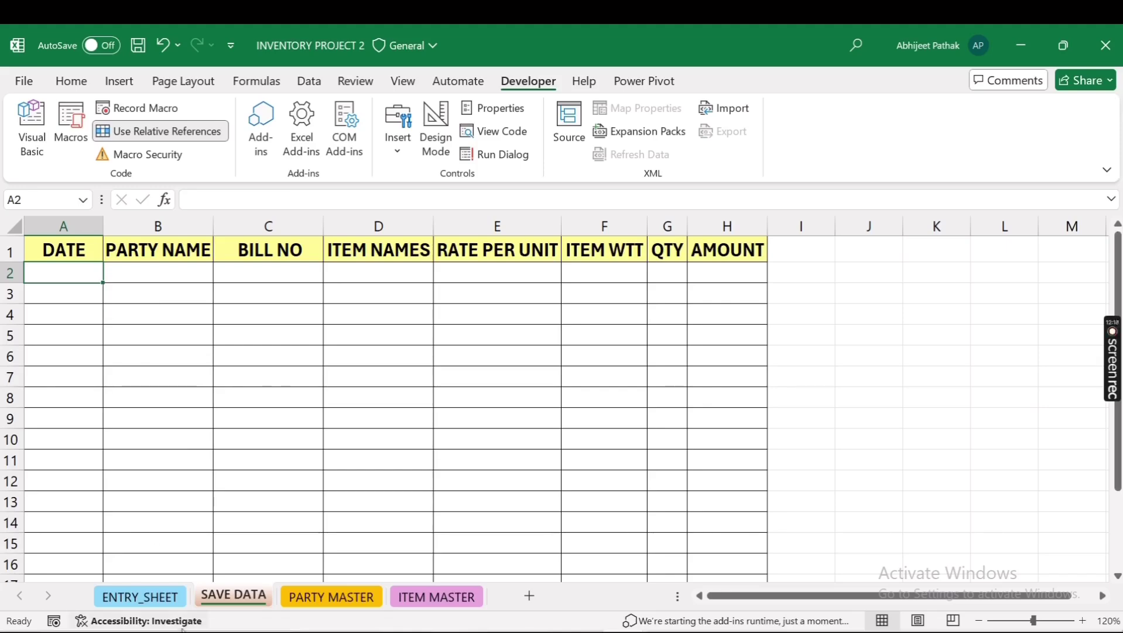
# - Close the accessibility checker and run the SAVE macro from ENTRY_SHEET with cell D8 selected there
pyautogui.click(176, 620)
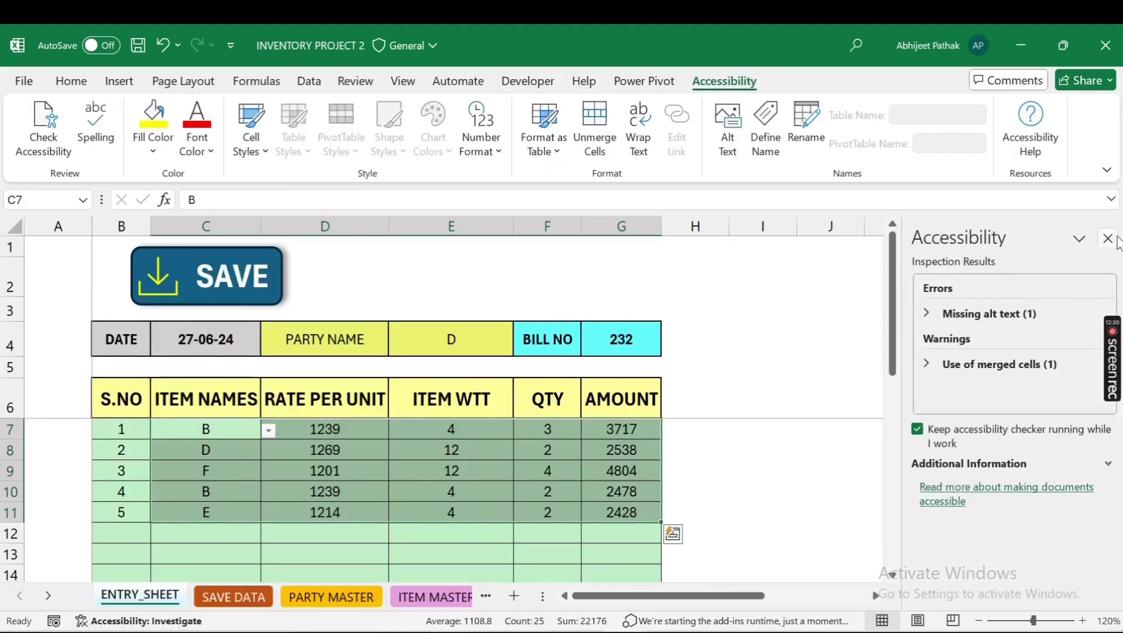
pyautogui.click(1108, 238)
pyautogui.click(366, 450)
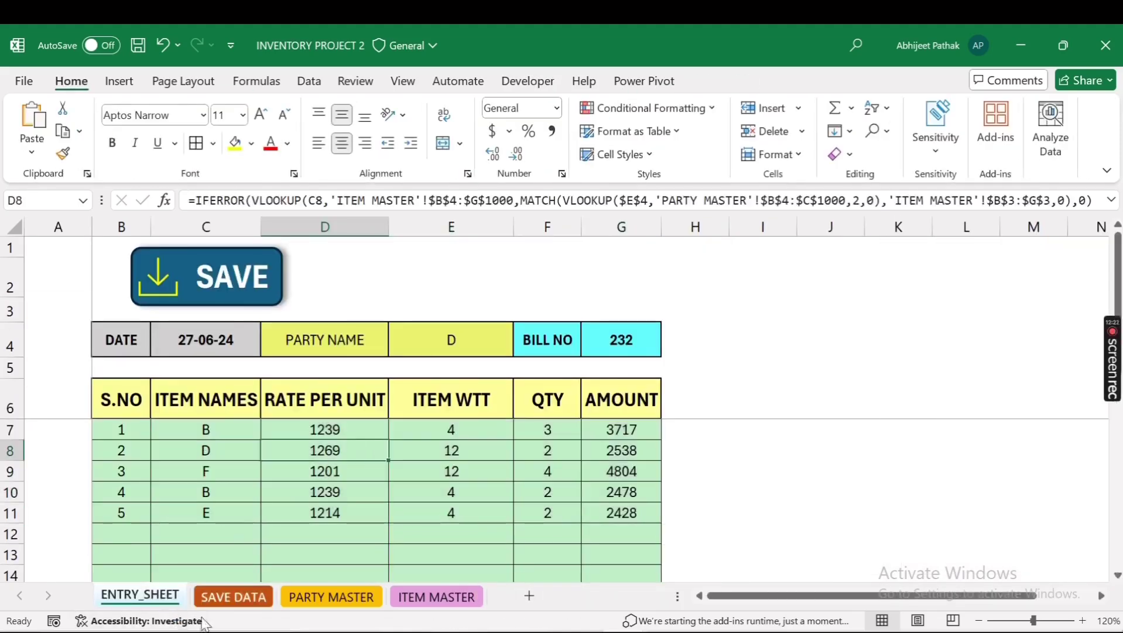
pyautogui.click(234, 597)
pyautogui.click(143, 595)
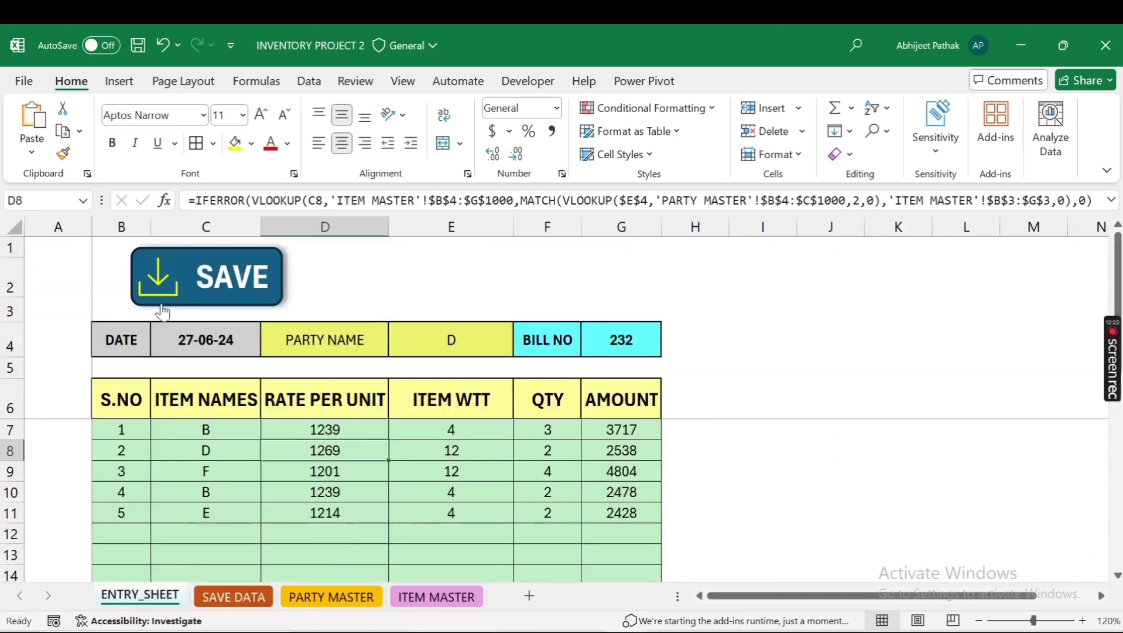
pyautogui.click(214, 289)
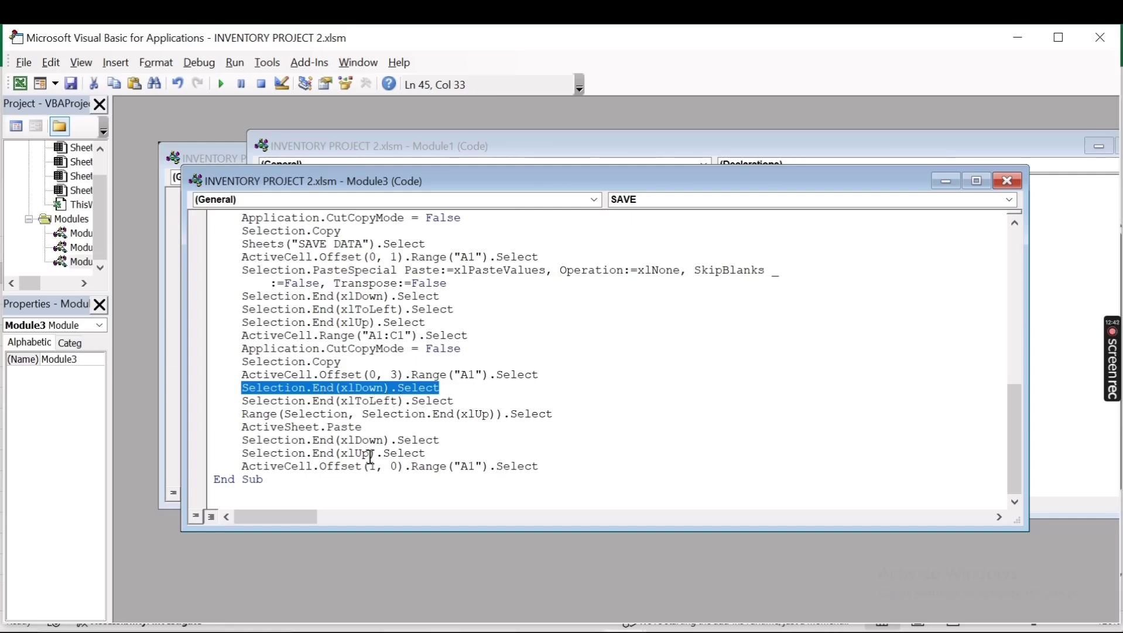
# - Insert the line Selection.End(xlDown).Select before the final ActiveCell.Offset(1, 0) line of the SAVE macro and compare the code with SAVE DATA
pyautogui.click(443, 455)
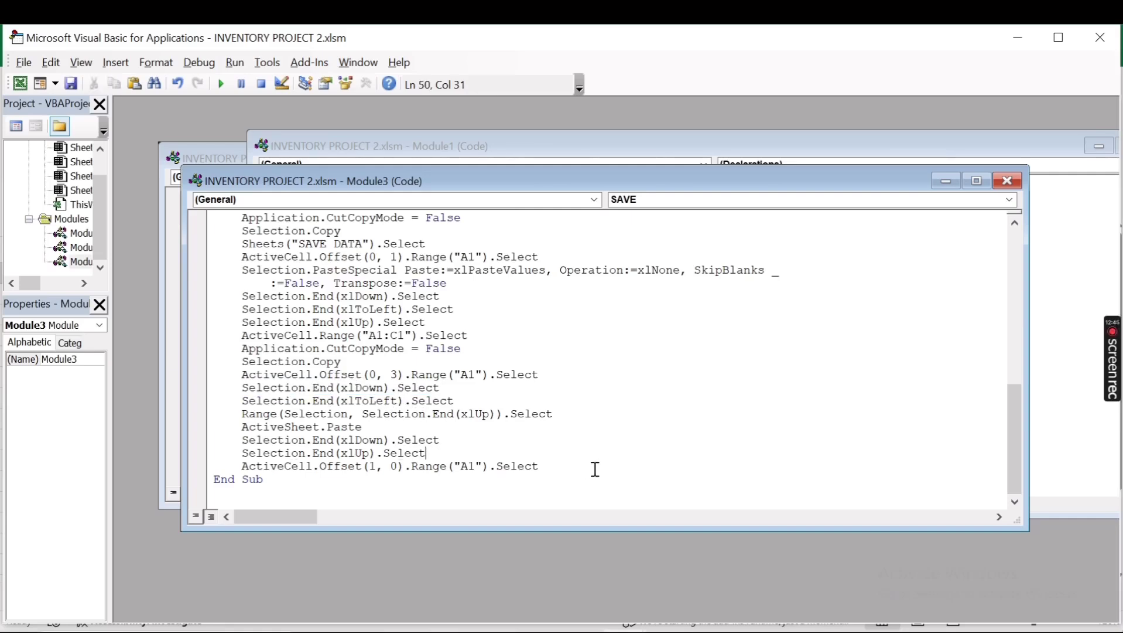
pyautogui.press('Return')
pyautogui.hotkey('ctrl', 'v')
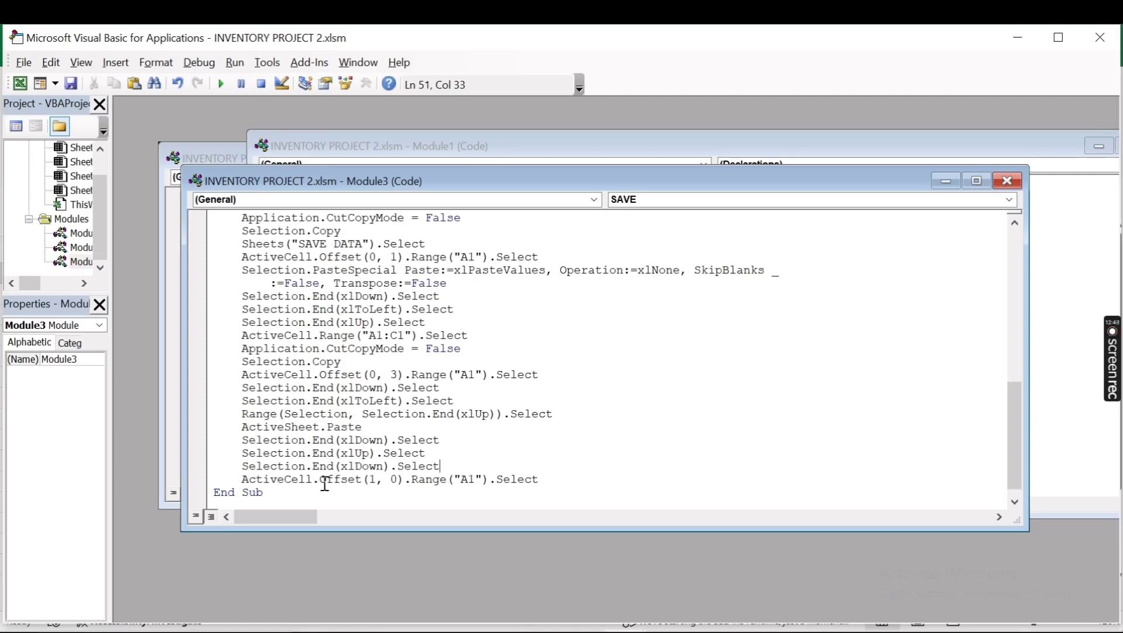
pyautogui.hotkey('alt', 'F11')
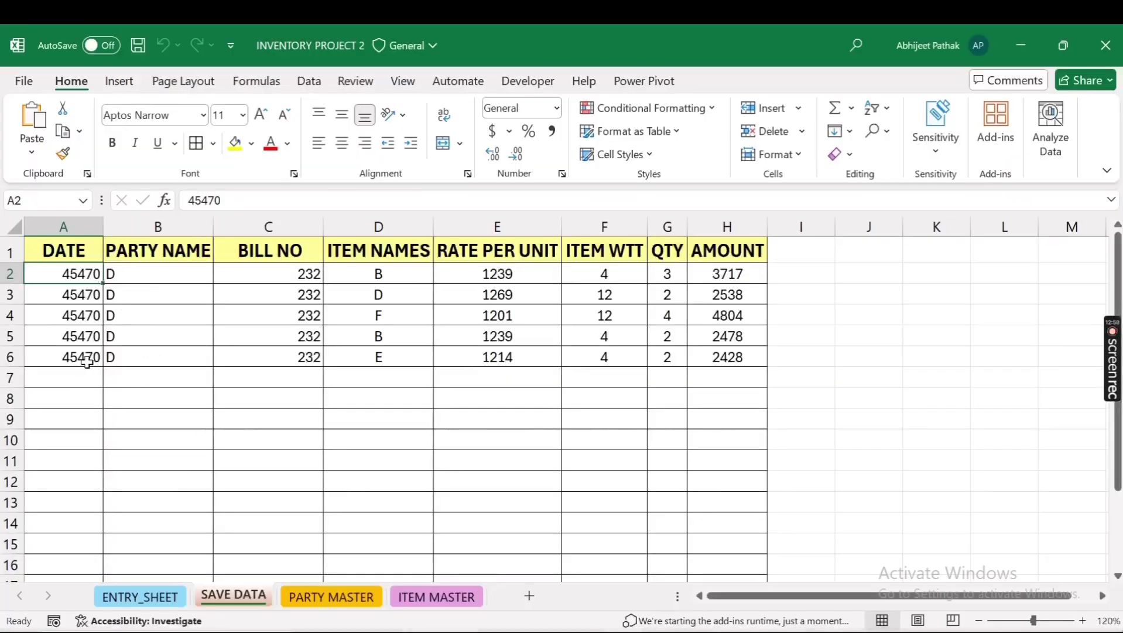
pyautogui.hotkey('alt', 'F11')
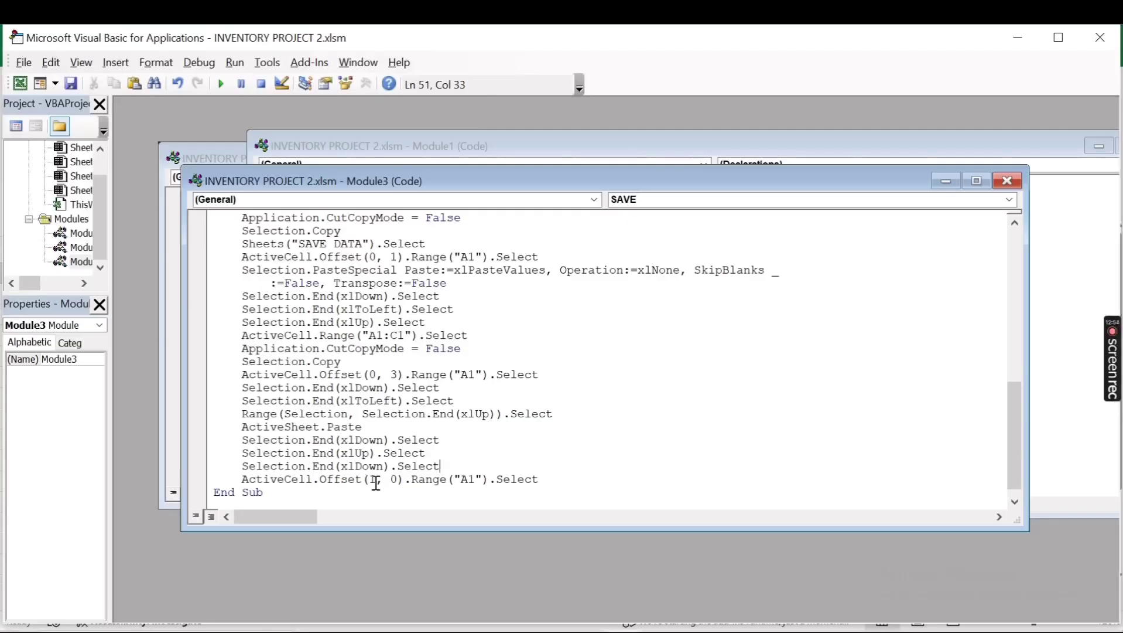
pyautogui.hotkey('alt', 'F11')
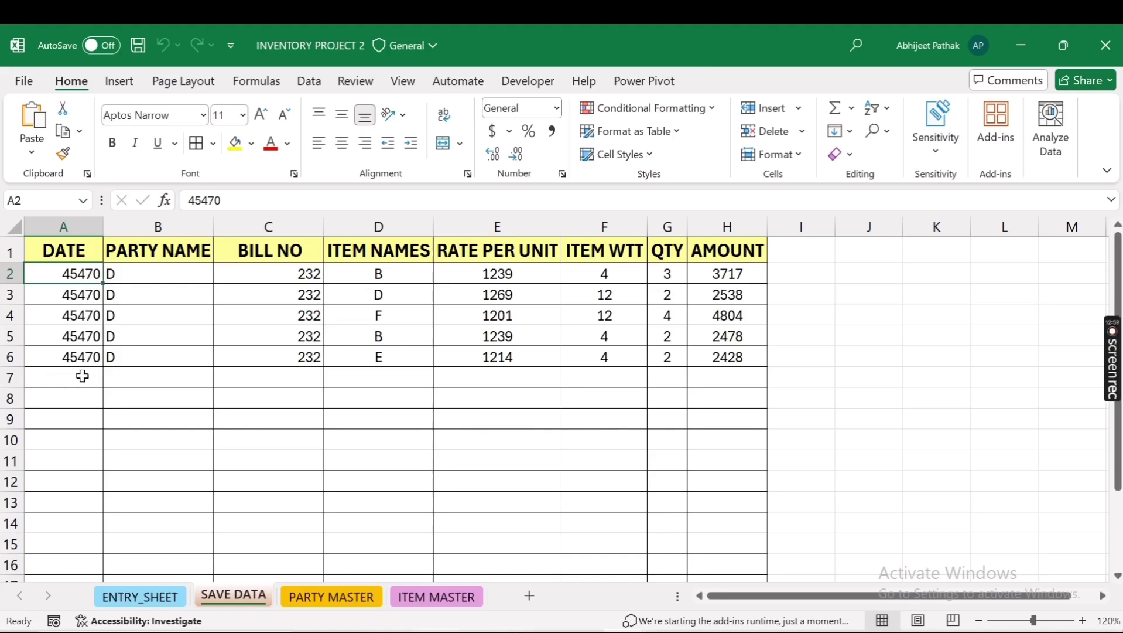
pyautogui.hotkey('alt', 'F11')
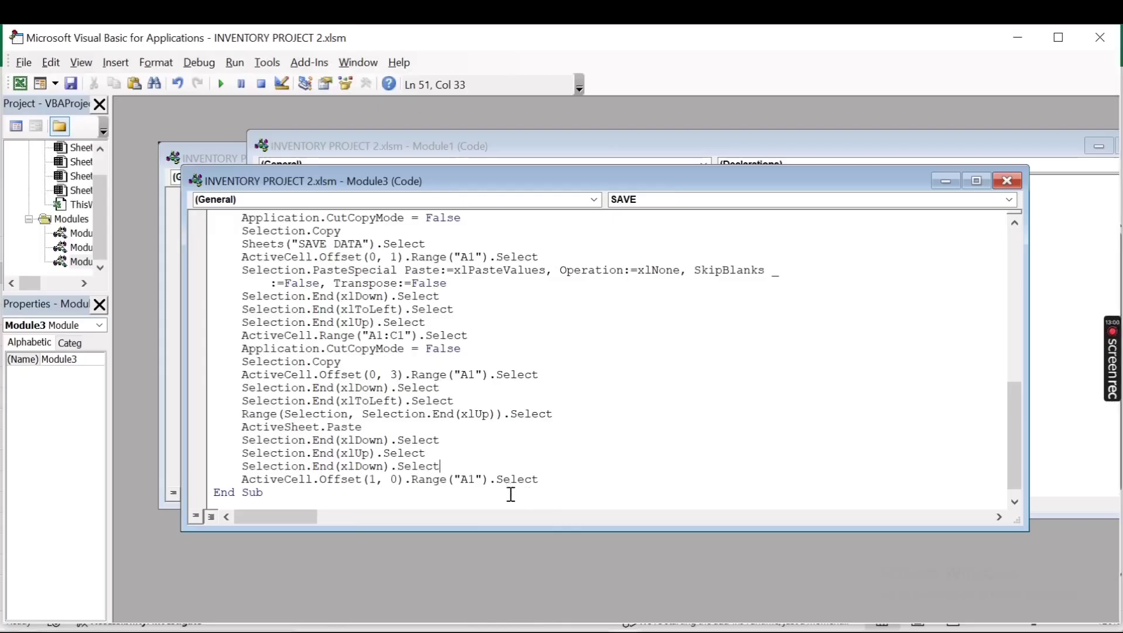
pyautogui.hotkey('alt', 'F11')
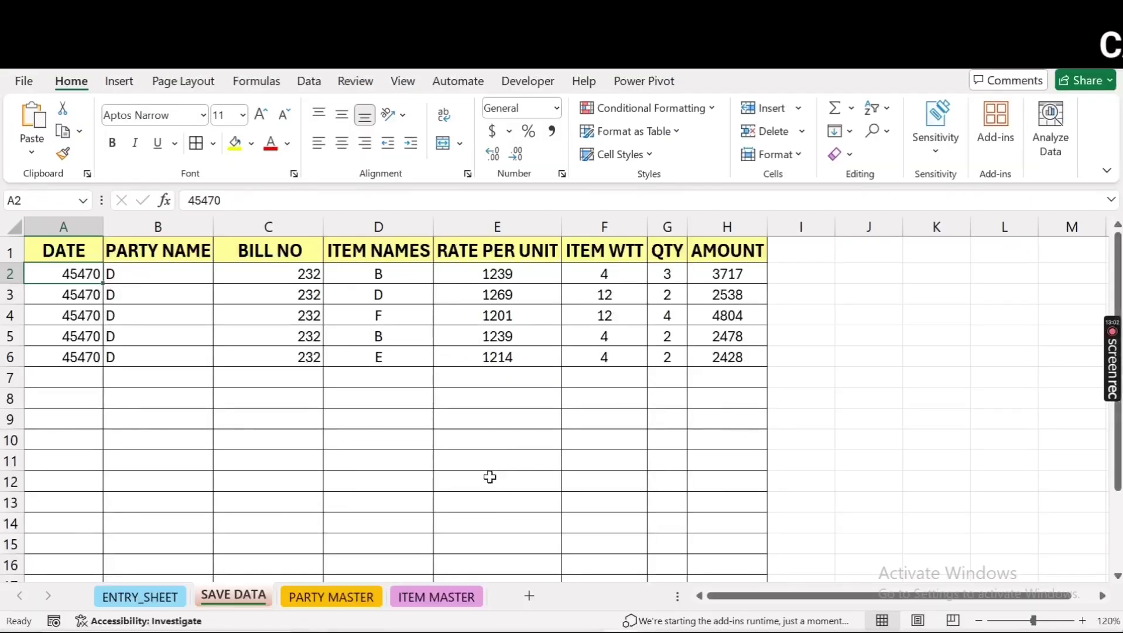
# - Delete all saved rows below the SAVE DATA headers and make A2 the active cell
pyautogui.hotkey('ctrl', 'shift', 'End')
pyautogui.press('Delete')
pyautogui.hotkey('ctrl', 'Home')
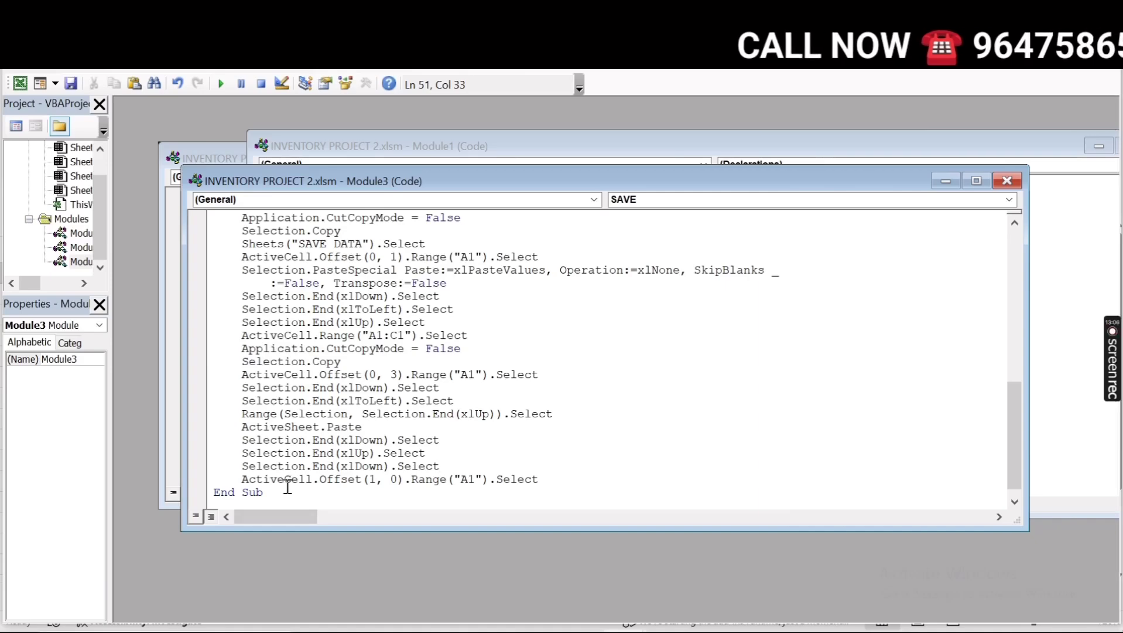
pyautogui.hotkey('alt', 'F11')
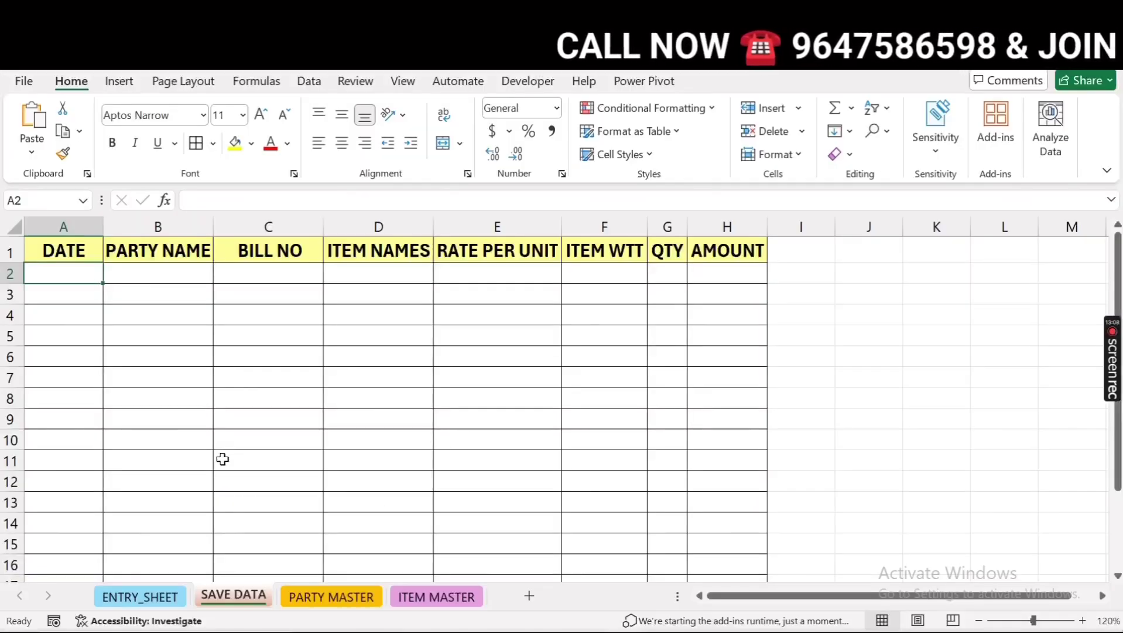
# - Test the edited SAVE macro by running it from its shape on ENTRY_SHEET
pyautogui.click(162, 597)
pyautogui.click(223, 430)
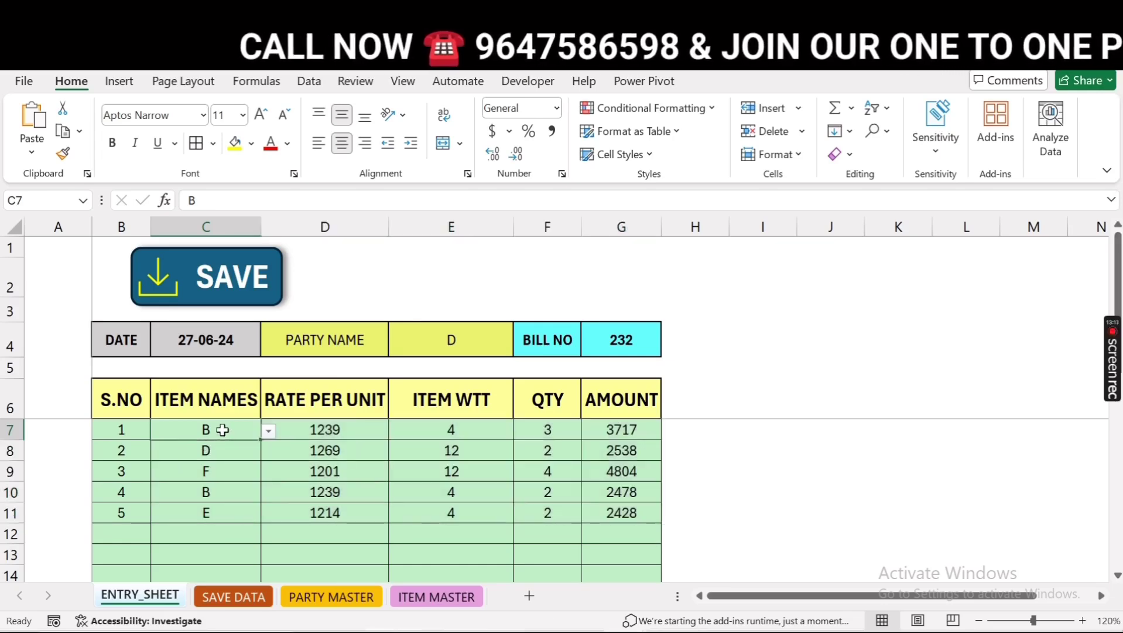
pyautogui.click(246, 284)
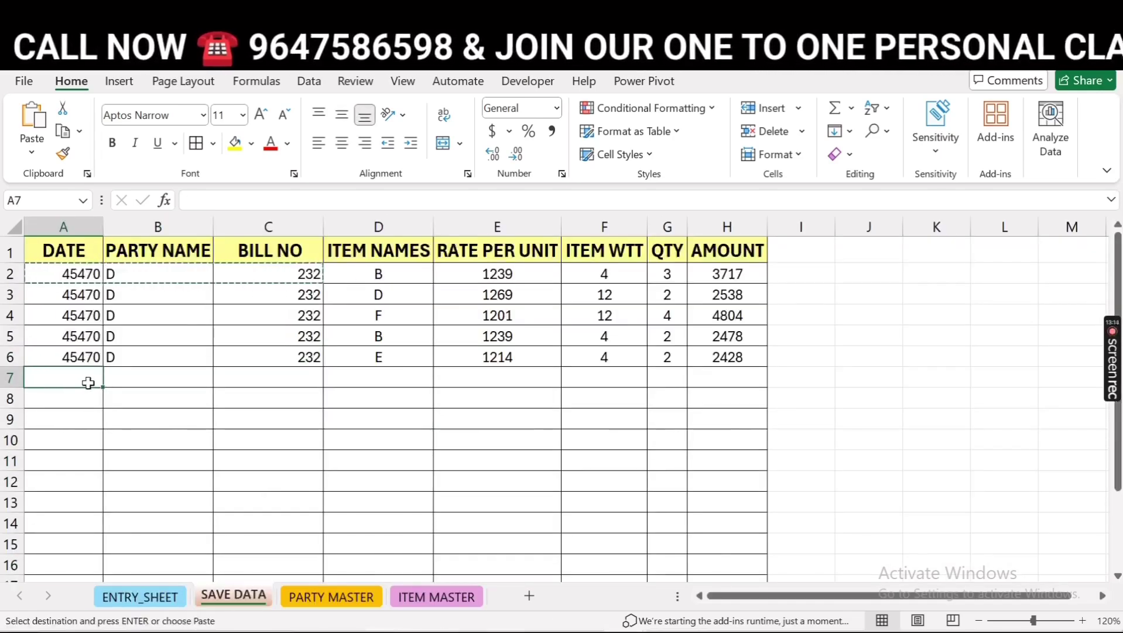
pyautogui.hotkey('alt', 'F11')
pyautogui.hotkey('alt', 'F11')
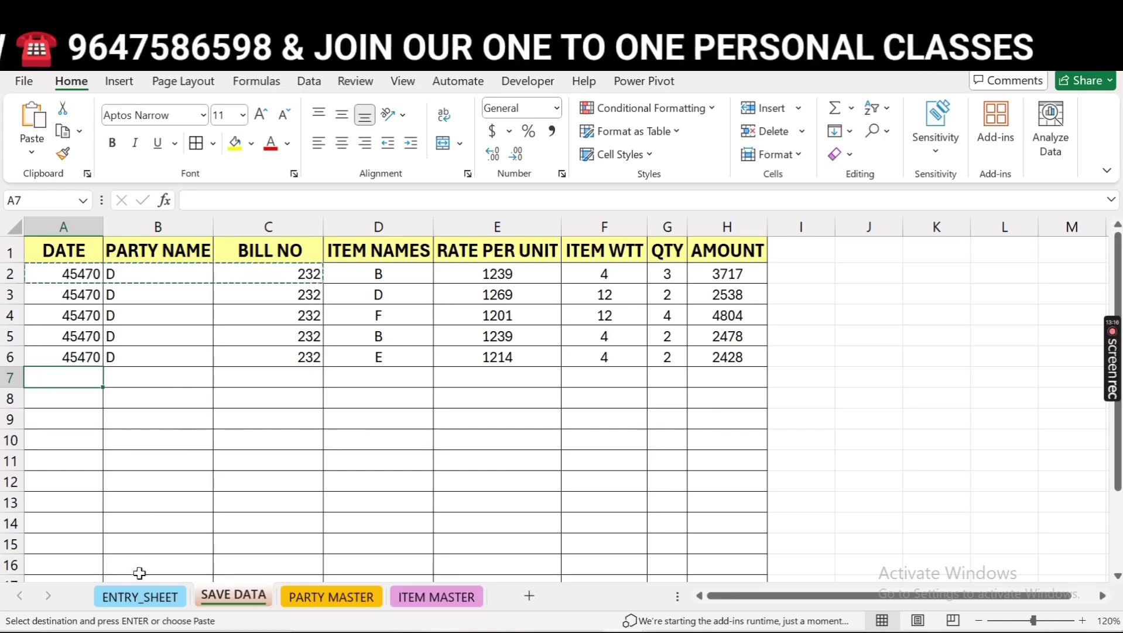
# - Change the first item name in C7 of ENTRY_SHEET to A and check the SAVE DATA sheet
pyautogui.click(141, 595)
pyautogui.click(210, 429)
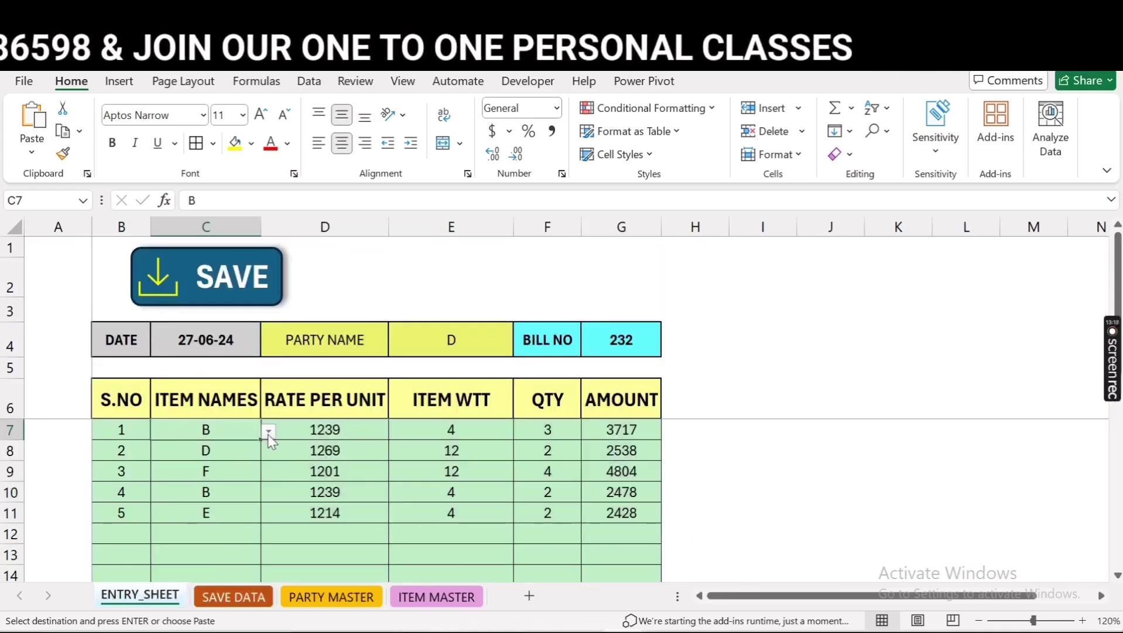
pyautogui.click(268, 431)
pyautogui.click(201, 448)
pyautogui.click(235, 588)
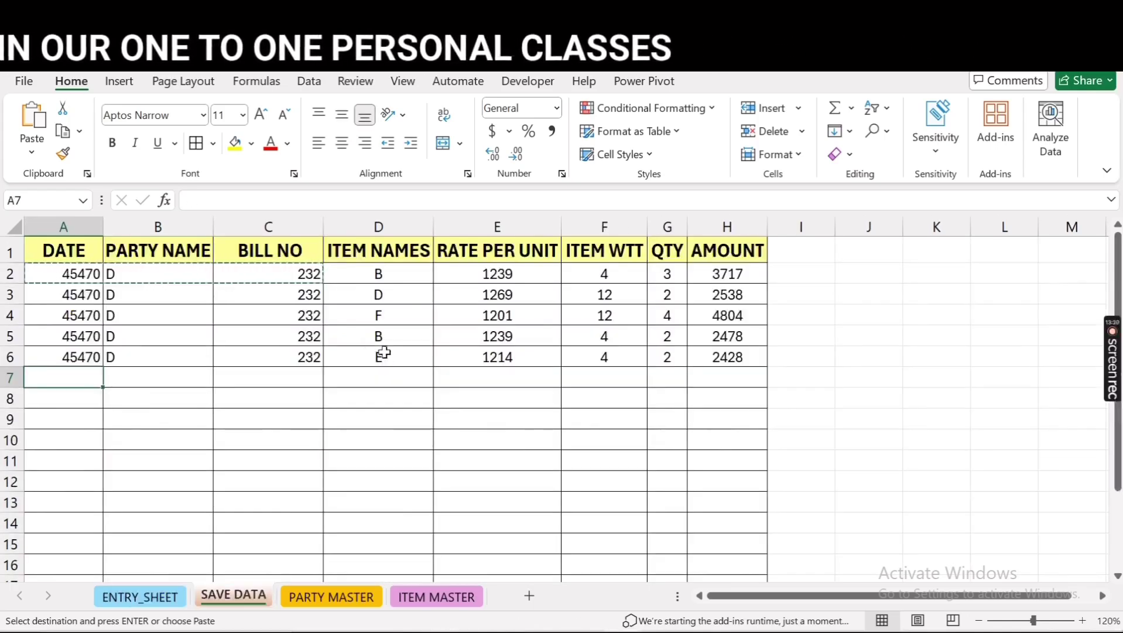
# - Clear the item names in C9:C11 of ENTRY_SHEET
pyautogui.click(140, 597)
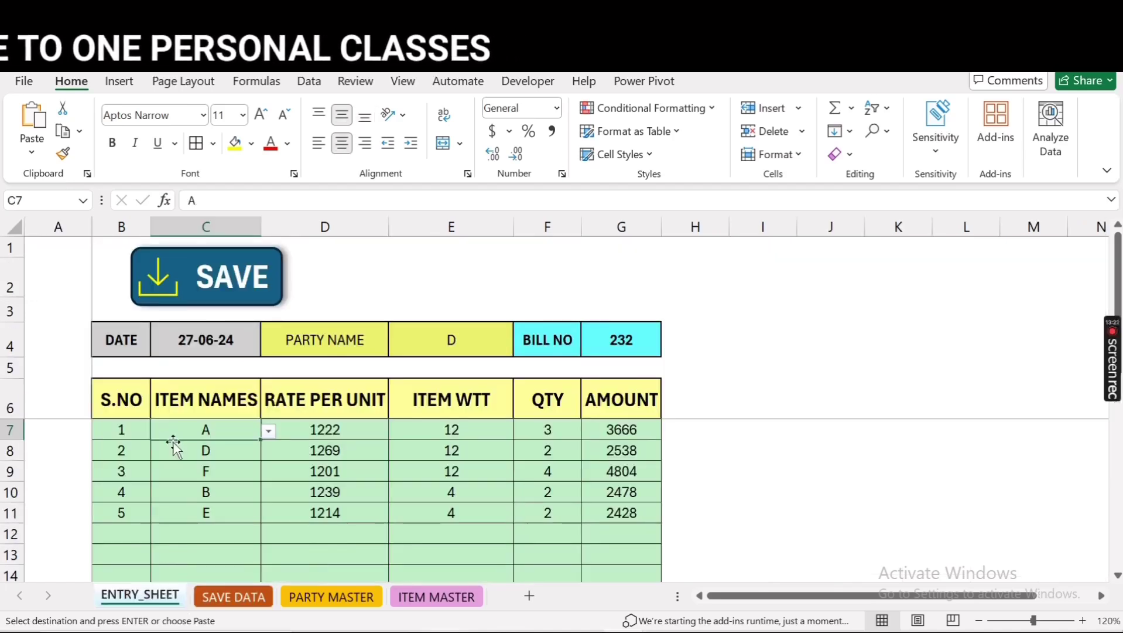
pyautogui.click(199, 450)
pyautogui.click(237, 513)
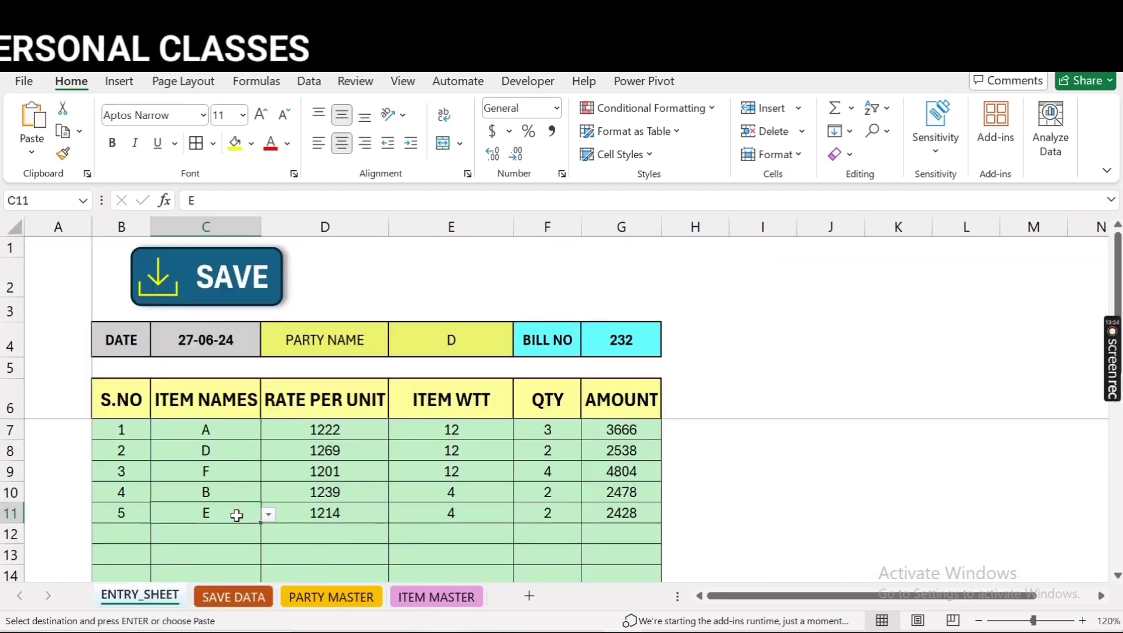
pyautogui.press('Delete')
pyautogui.press('Up')
pyautogui.press('Delete')
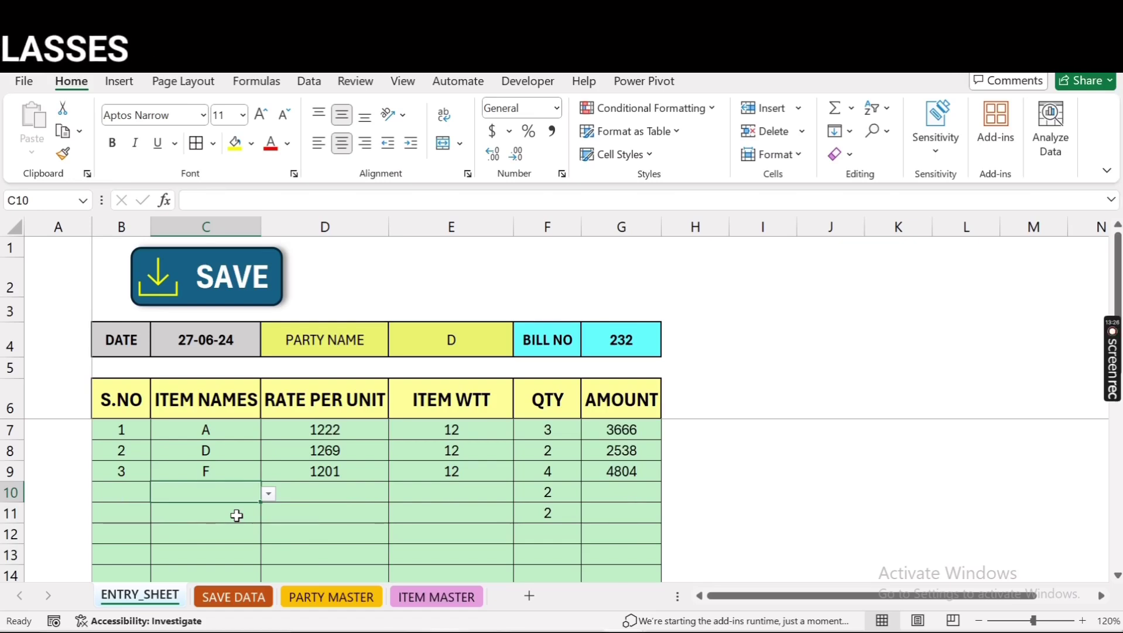
pyautogui.press('Up')
pyautogui.press('Delete')
# - Clear the leftover quantities in F9:F11 of ENTRY_SHEET
pyautogui.press('Right')
pyautogui.press('Right')
pyautogui.press('Right')
pyautogui.hotkey('shift', 'Down')
pyautogui.press('Delete')
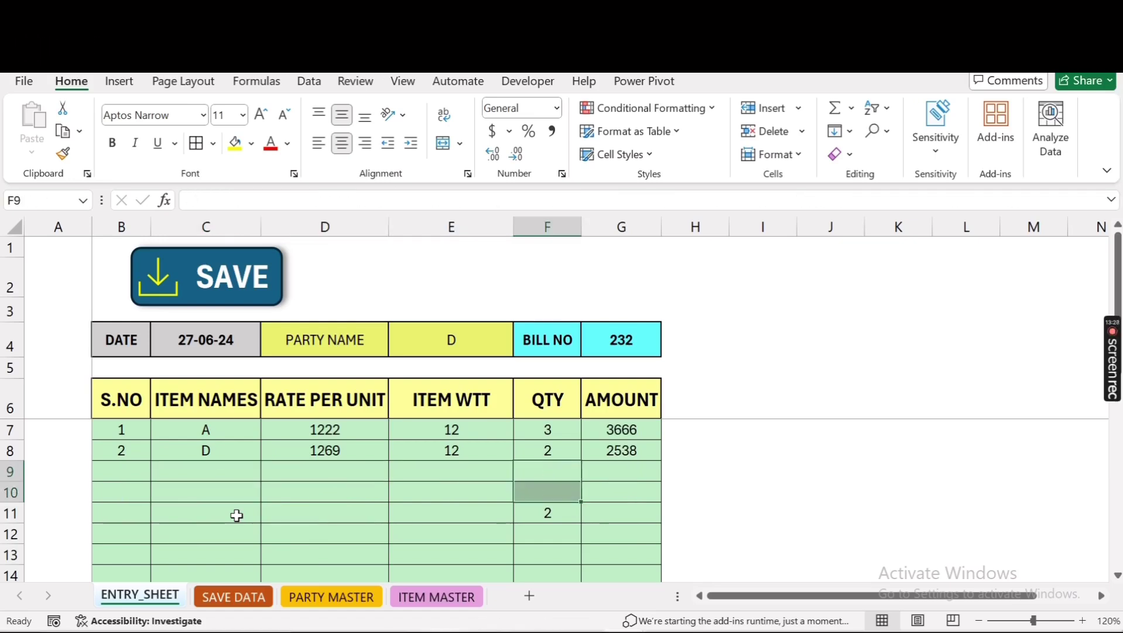
pyautogui.press('Down')
pyautogui.press('Down')
# - Run the SAVE macro twice from its shape on ENTRY_SHEET to append the item rows A and D to SAVE DATA
pyautogui.click(213, 469)
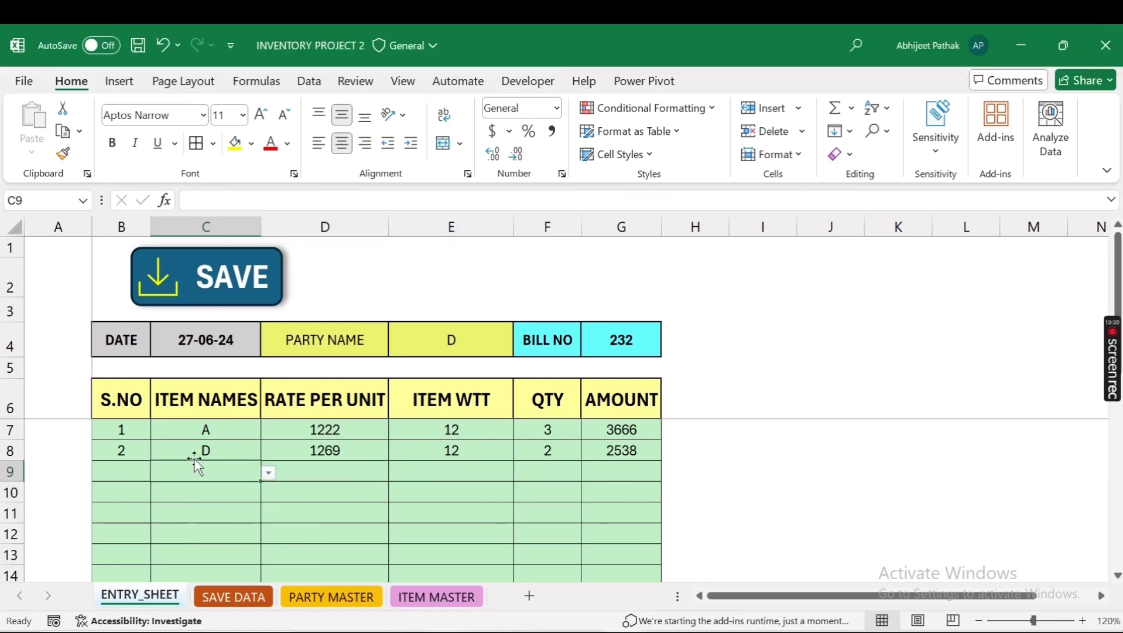
pyautogui.click(209, 450)
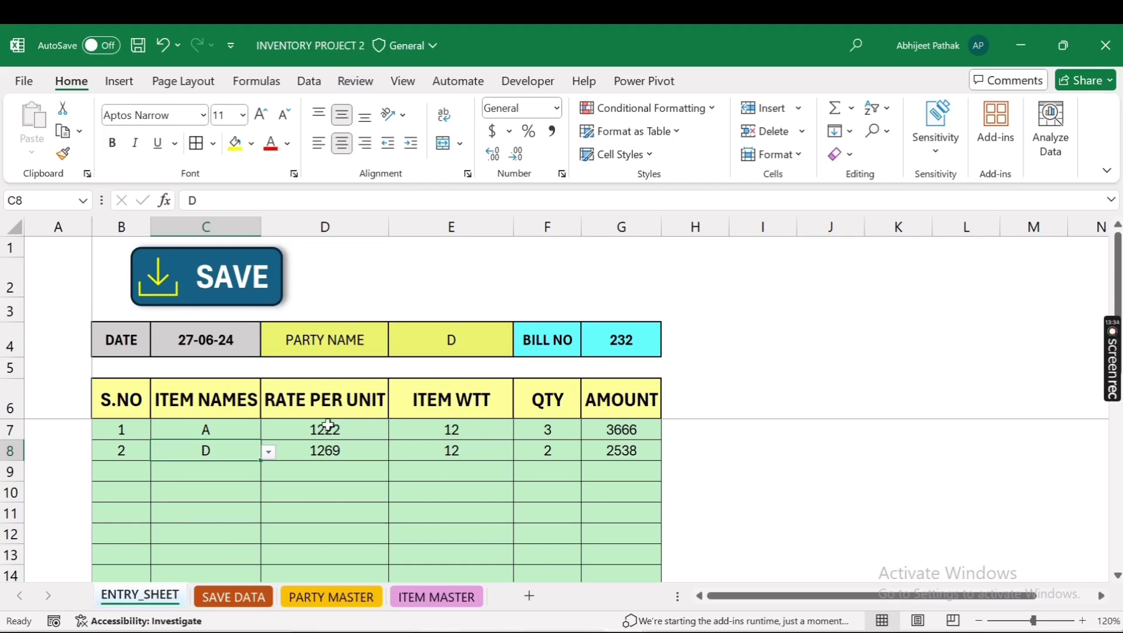
pyautogui.click(215, 483)
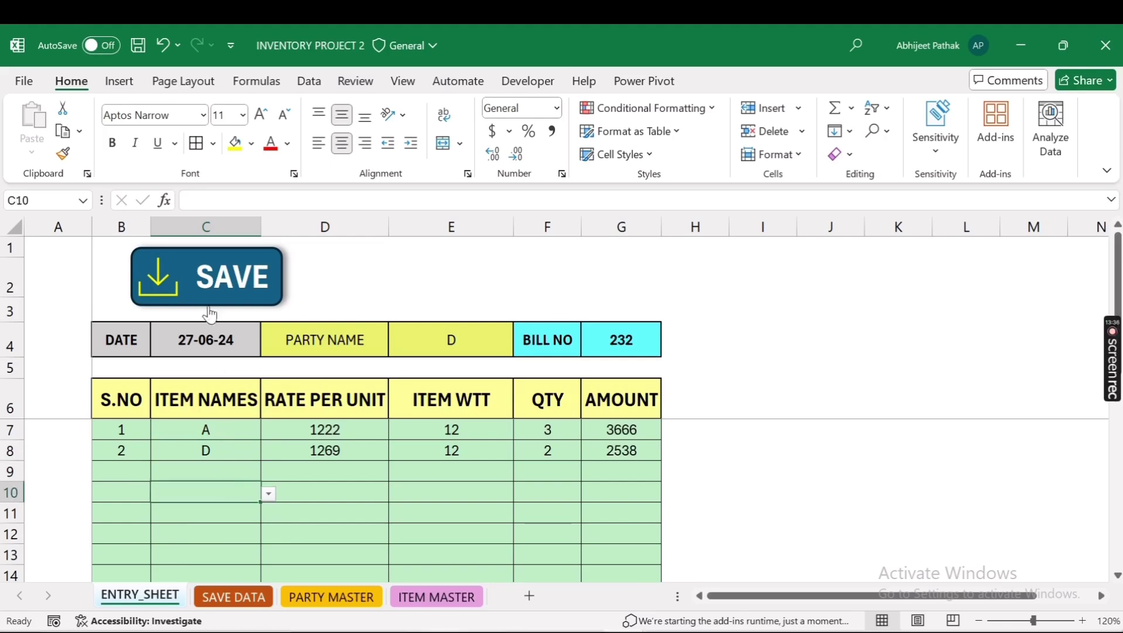
pyautogui.click(217, 301)
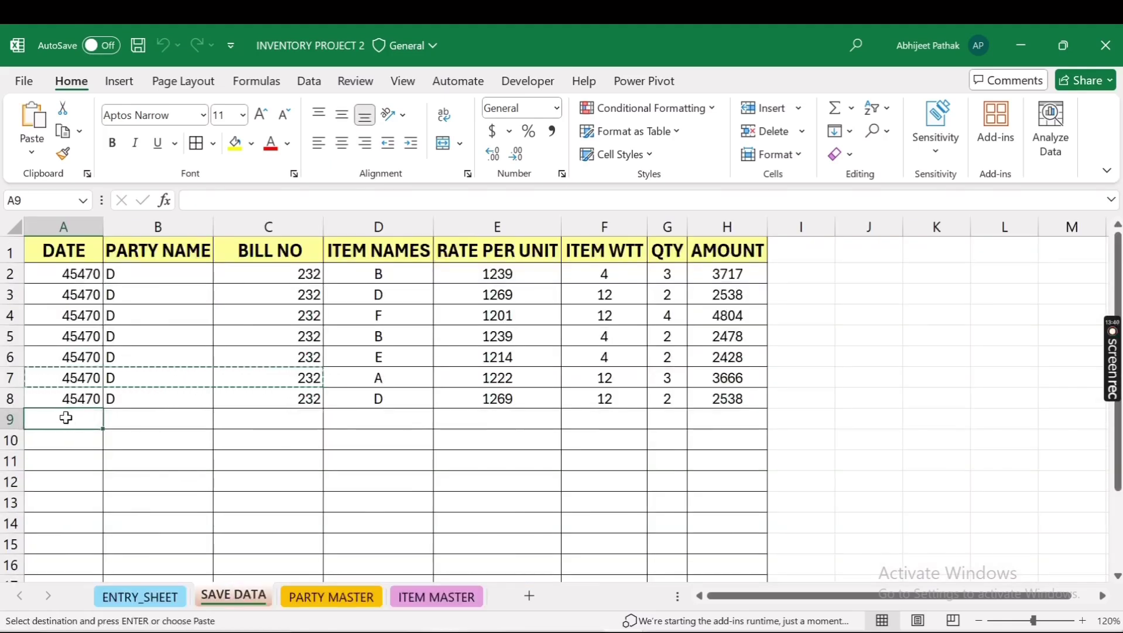
pyautogui.click(168, 604)
pyautogui.click(228, 291)
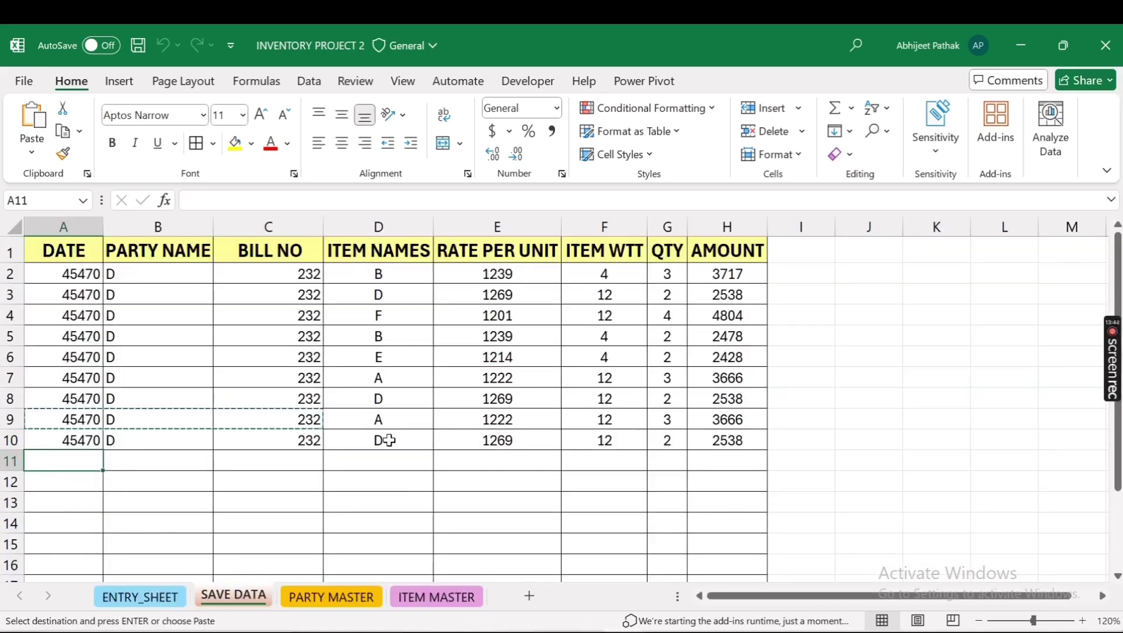
# - Compare the item rows on ENTRY_SHEET with the records appended in SAVE DATA, ending on ENTRY_SHEET
pyautogui.click(140, 596)
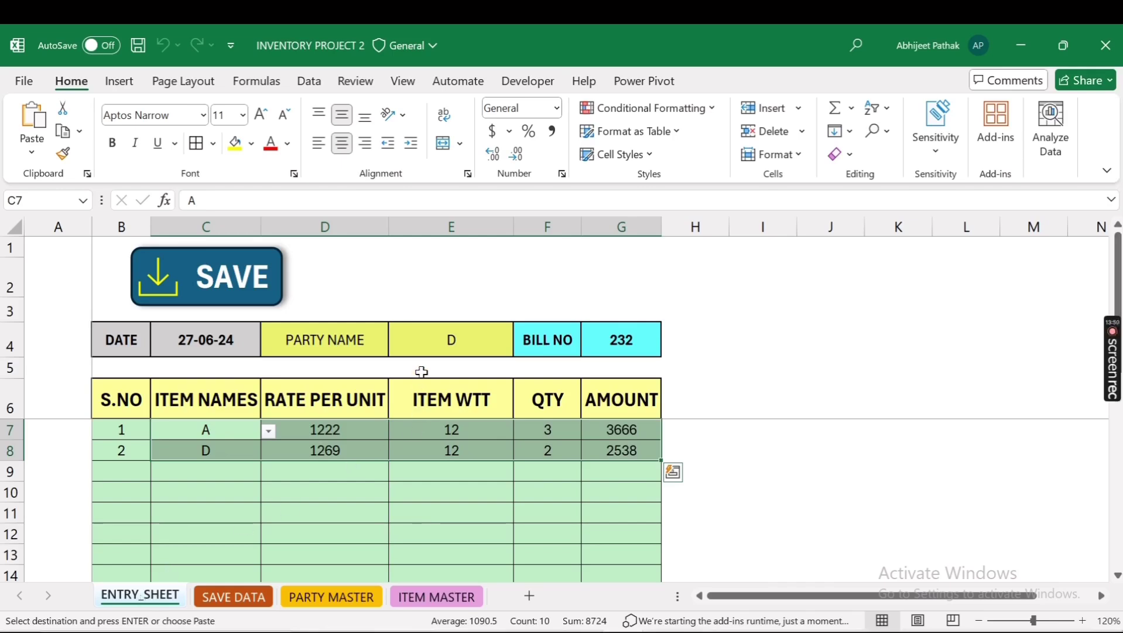
pyautogui.click(270, 597)
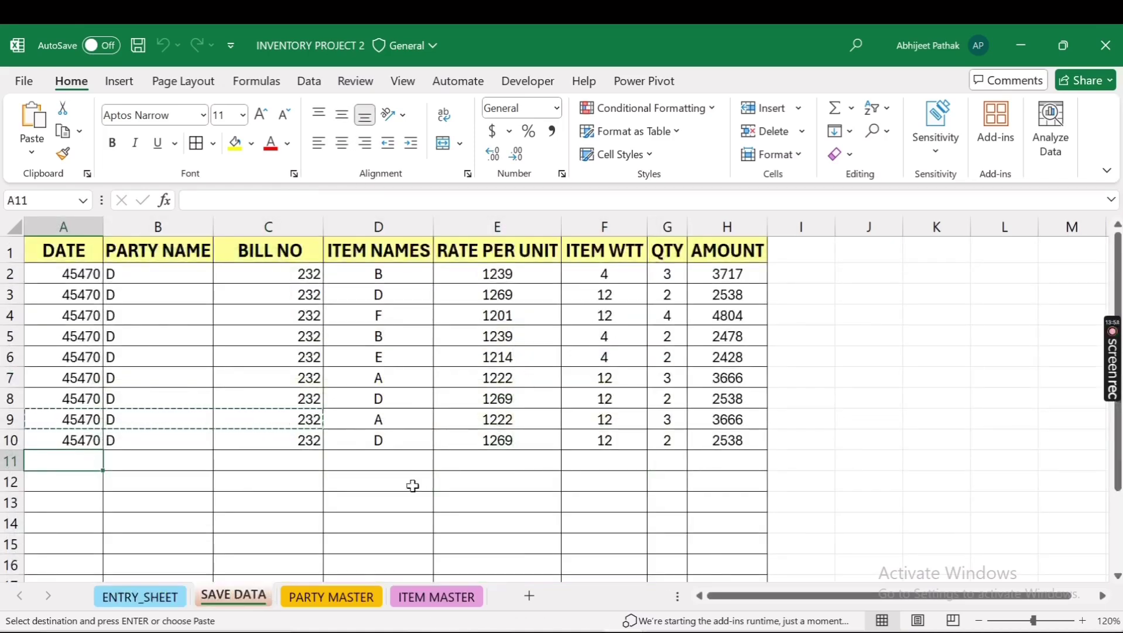
pyautogui.click(156, 600)
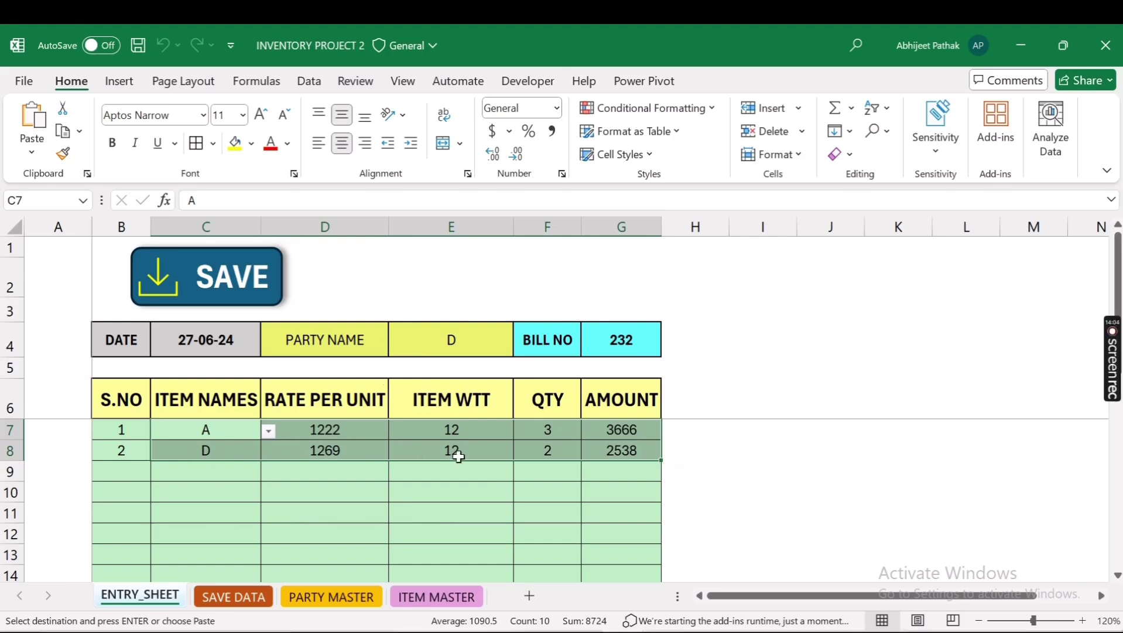
pyautogui.hotkey('ctrl', 'v')
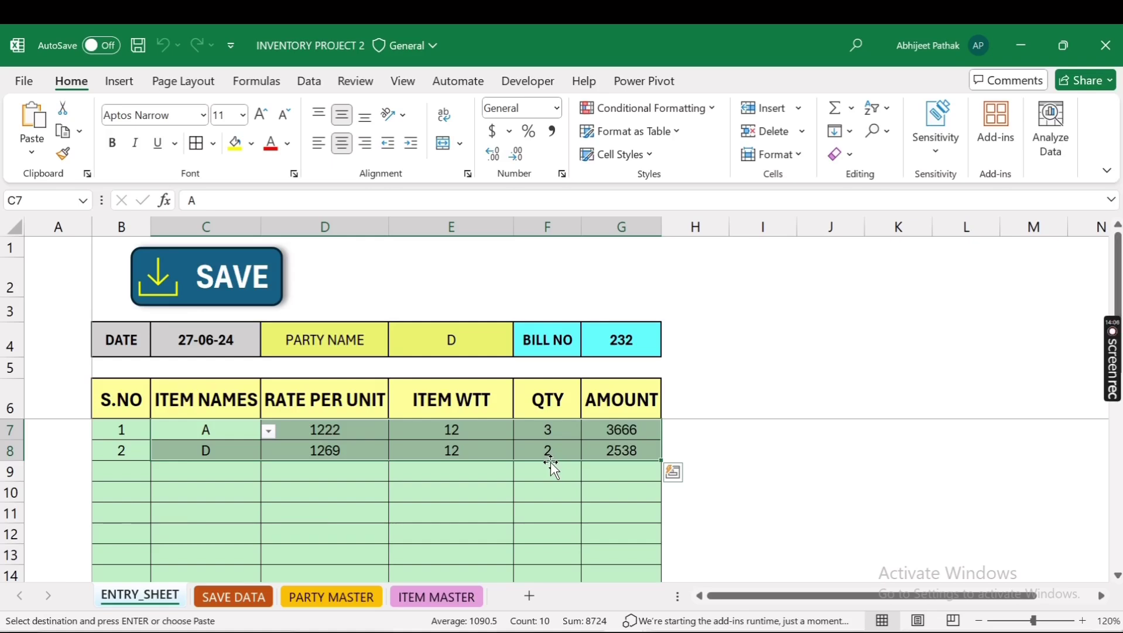